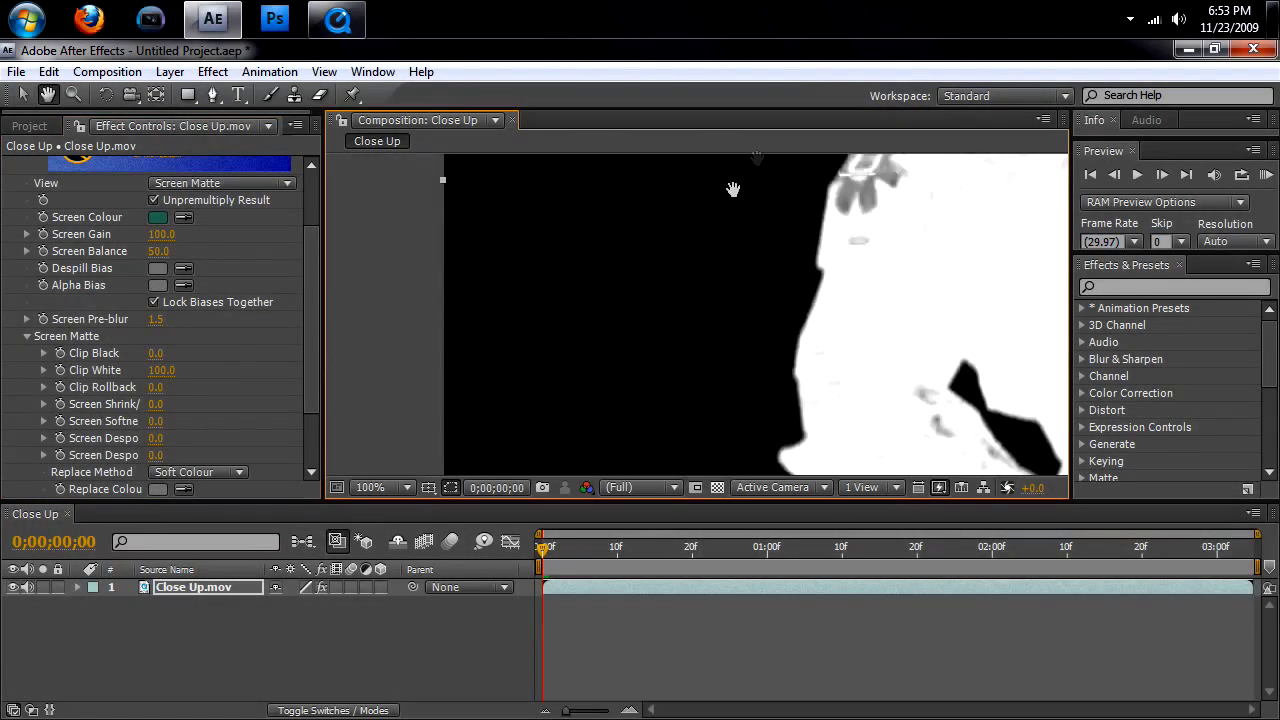
- Set Keylight Clip Black to 17 and lower Clip White to 64 for a mostly white matte
key(v)
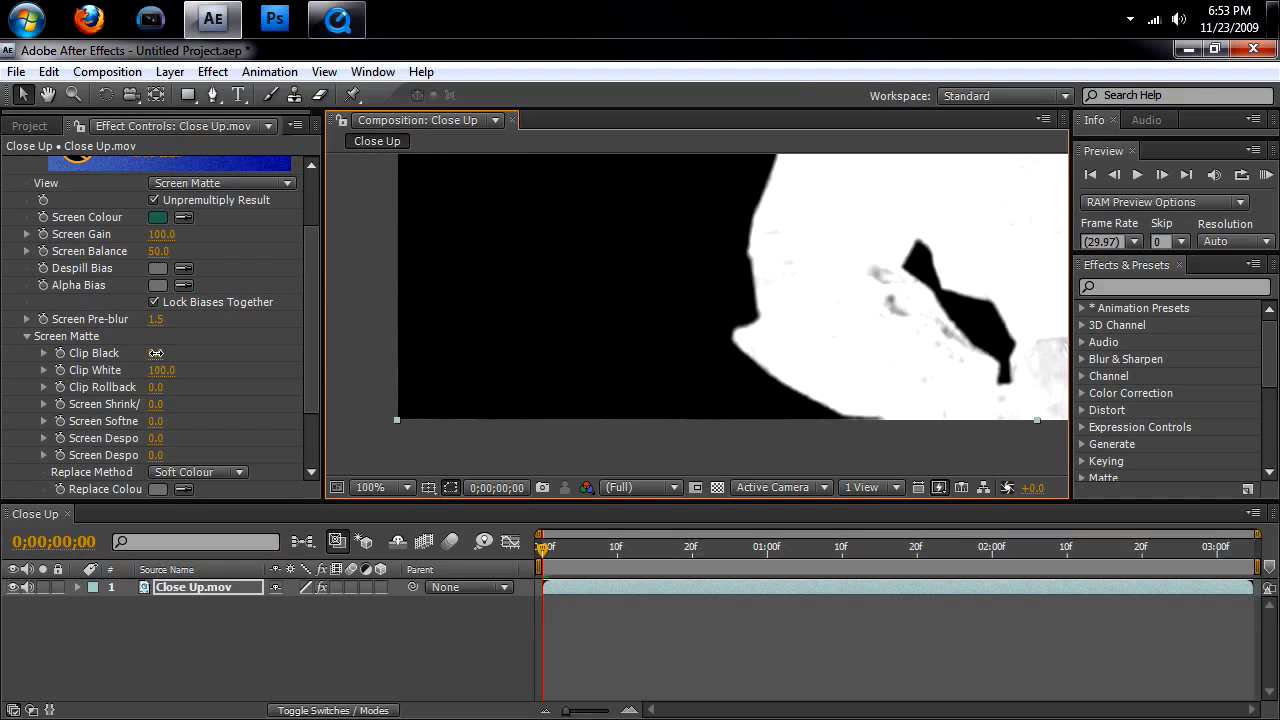
drag(157, 352, 170, 352)
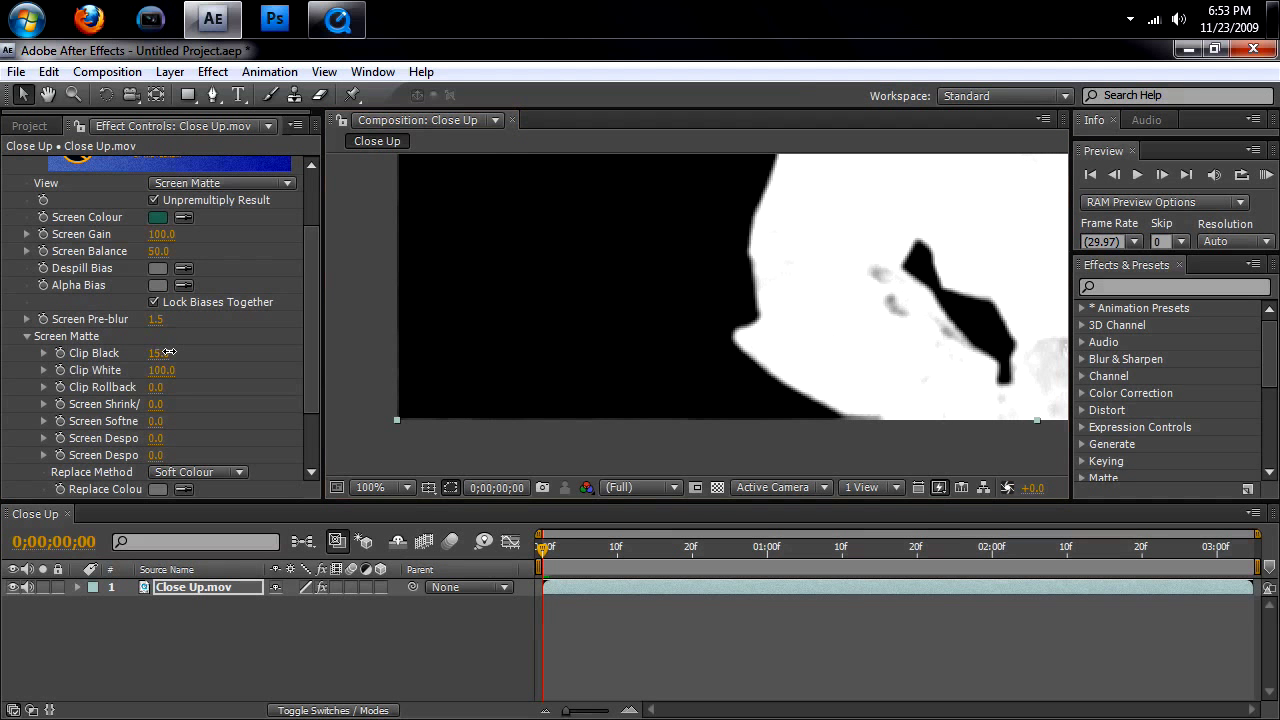
key(h)
drag(609, 266, 523, 335)
key(v)
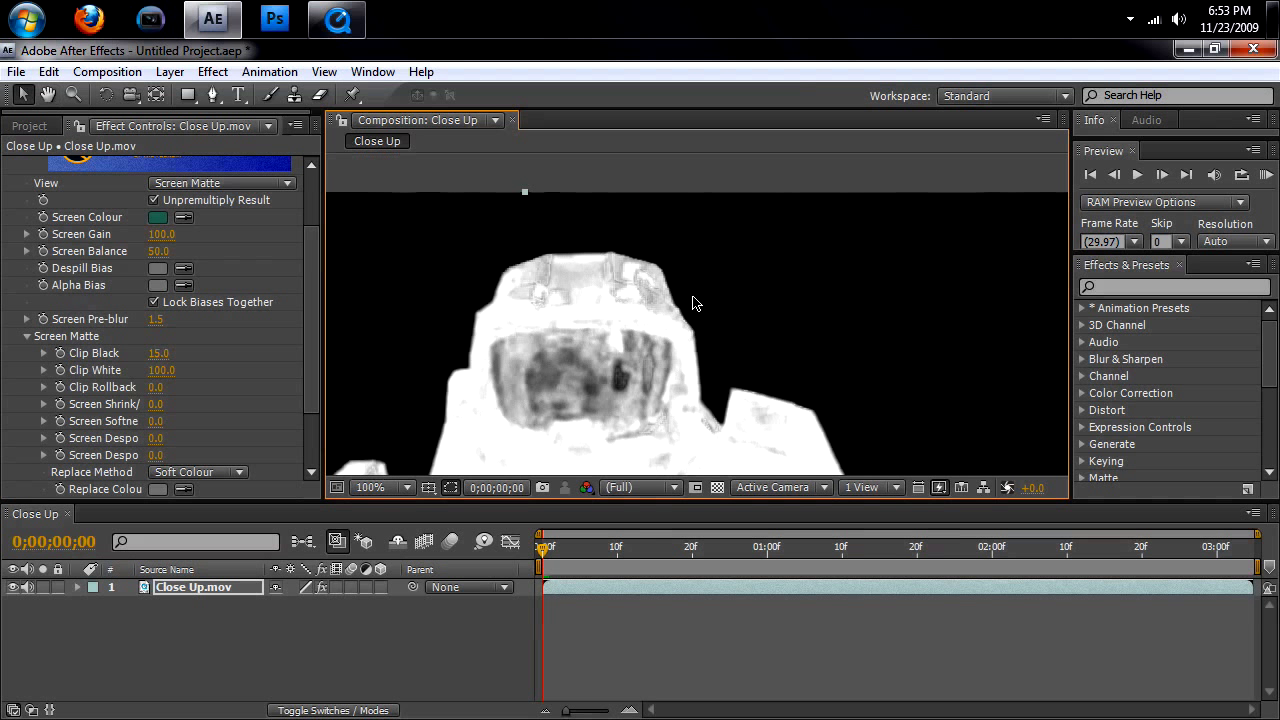
drag(157, 353, 162, 354)
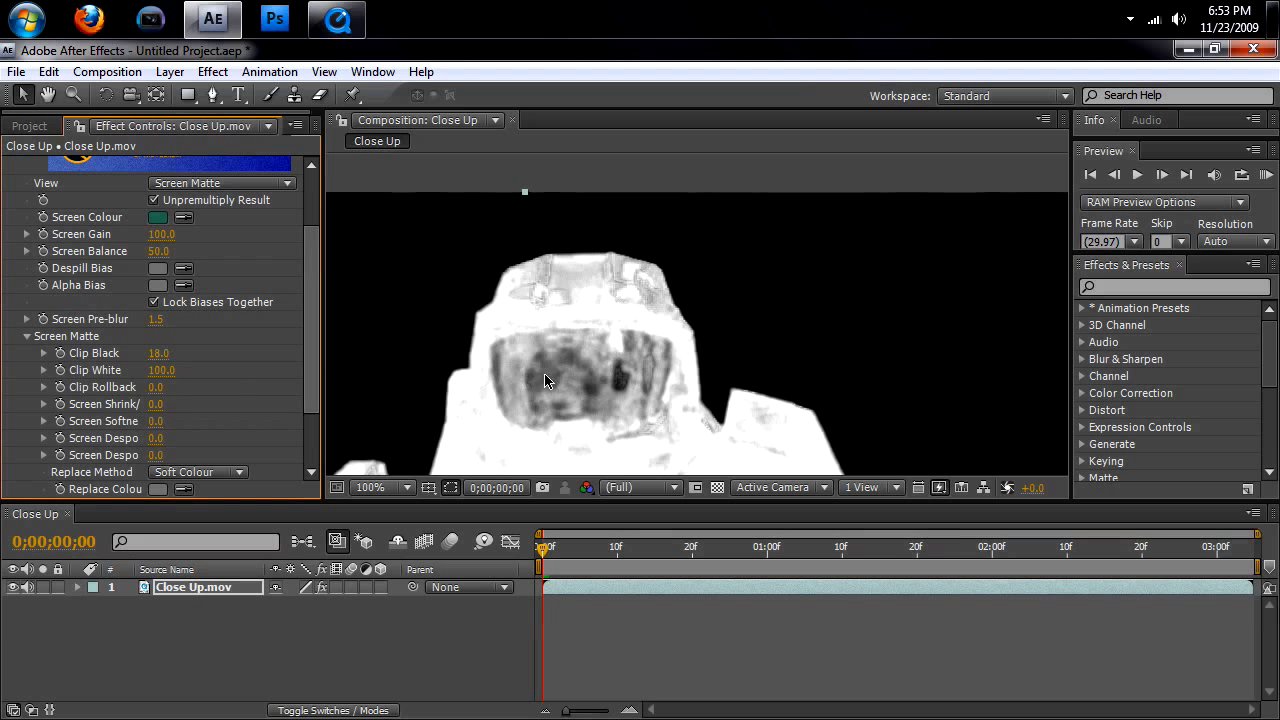
drag(544, 380, 564, 280)
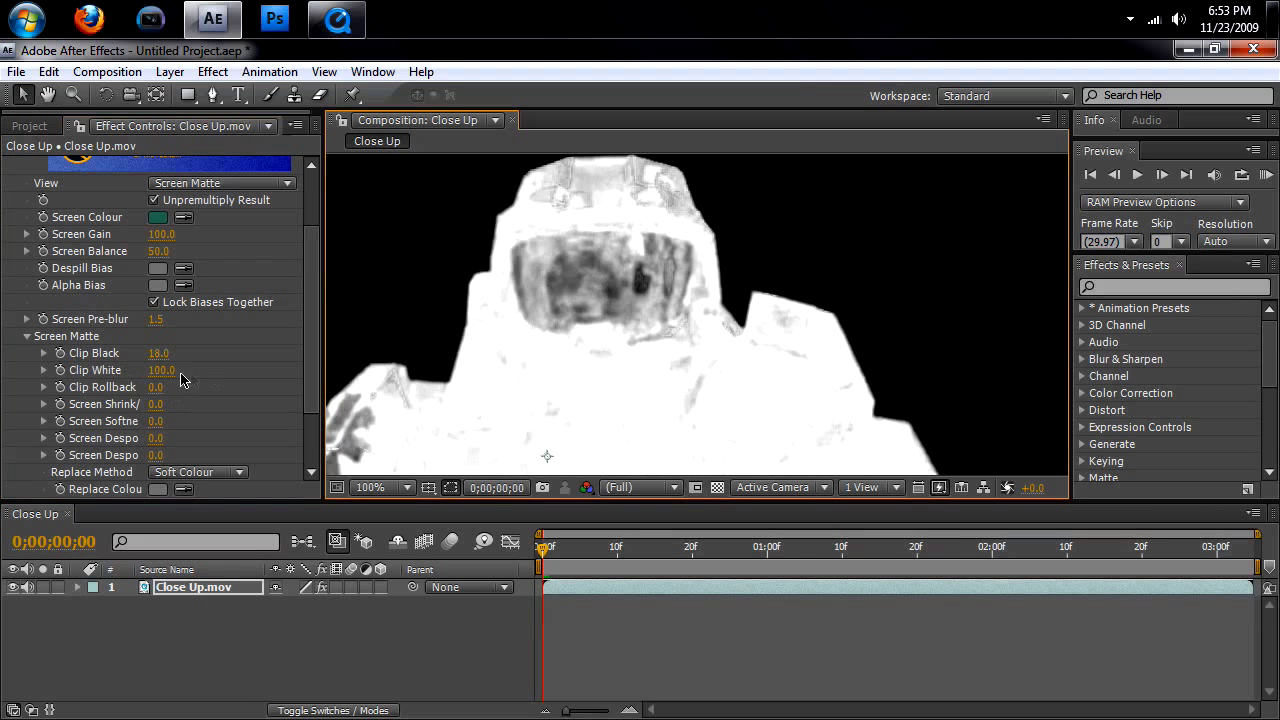
click(158, 354)
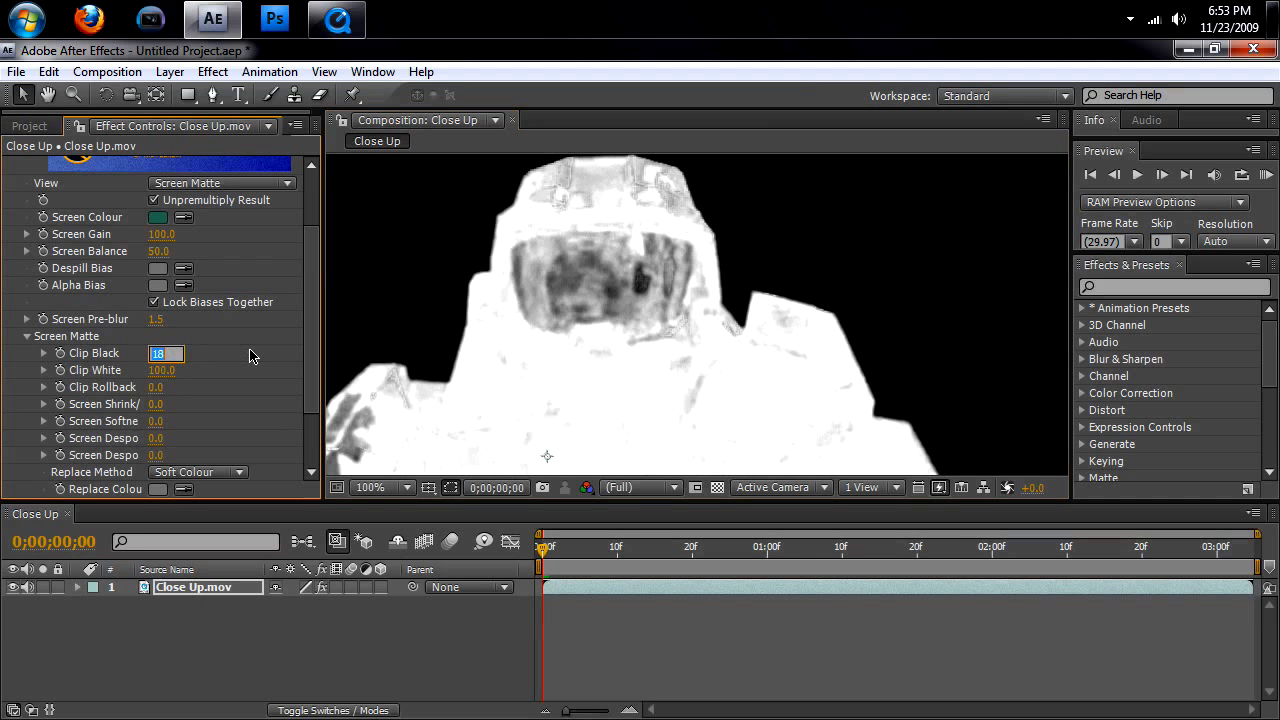
text(17)
key(Return)
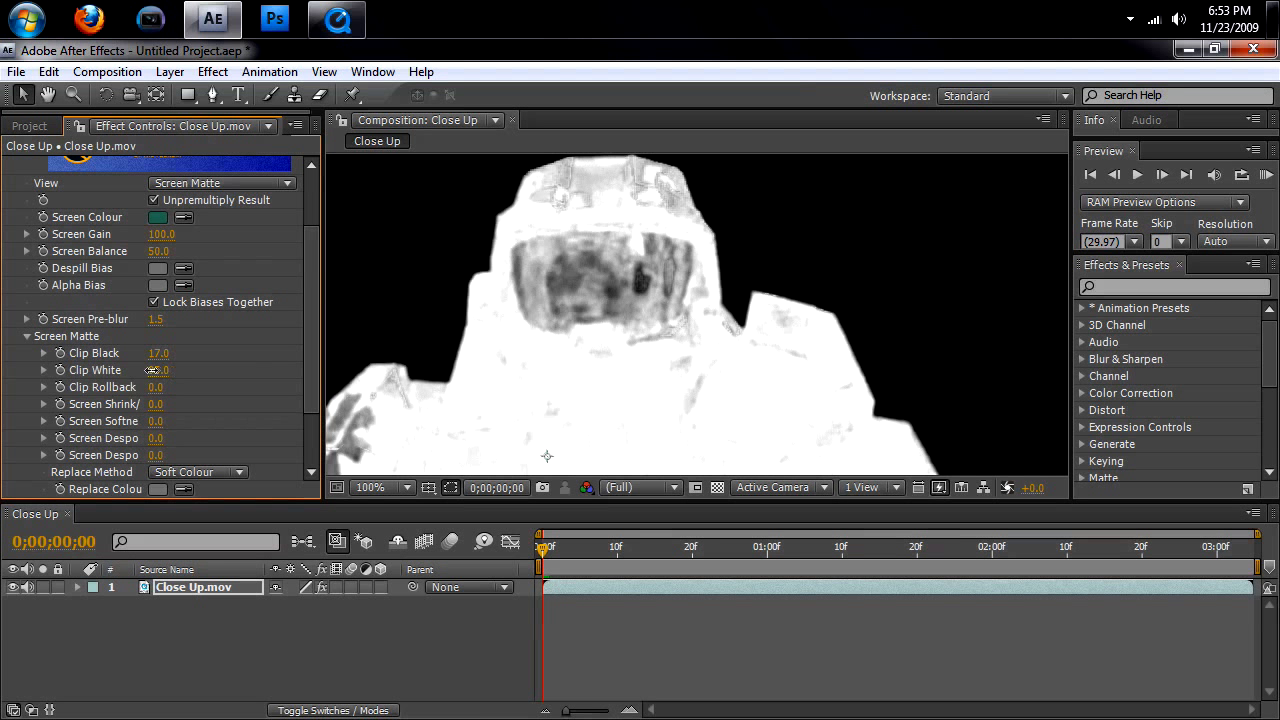
drag(152, 370, 128, 371)
- Inspect the matte edges and drop Keylight Clip White to 48, leaving only small grey specks
key(h)
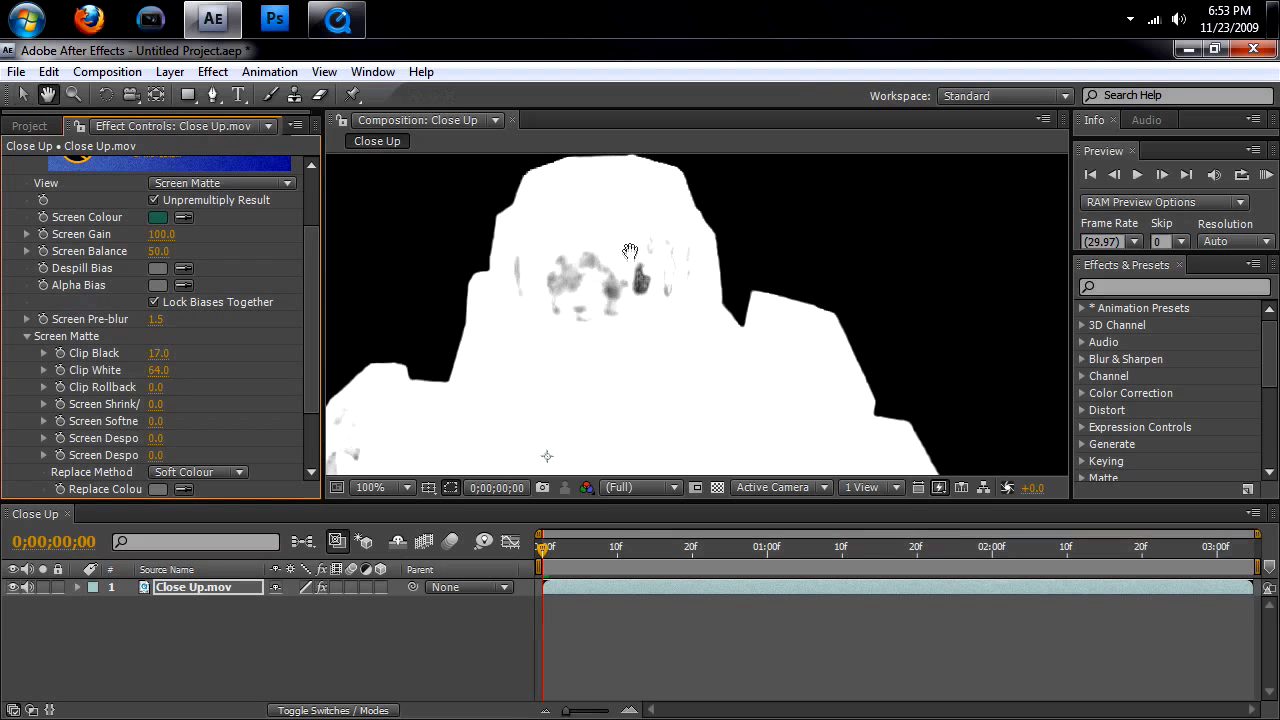
drag(633, 256, 626, 373)
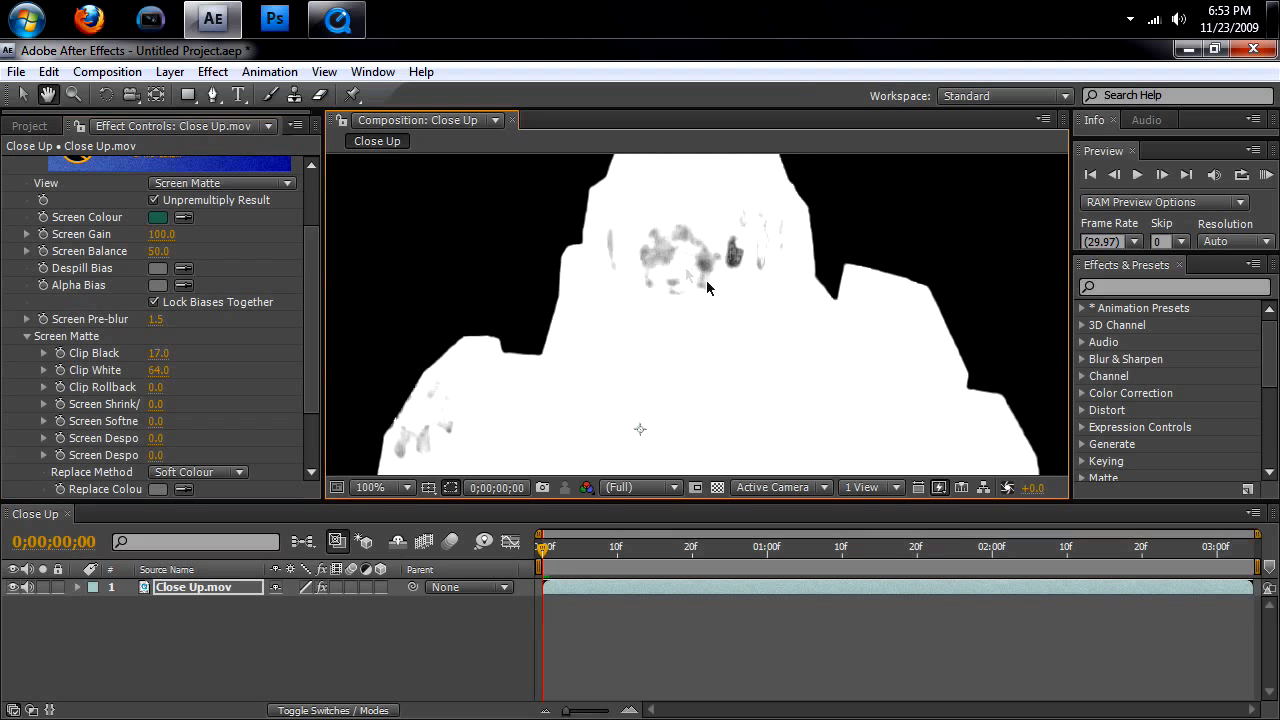
key(v)
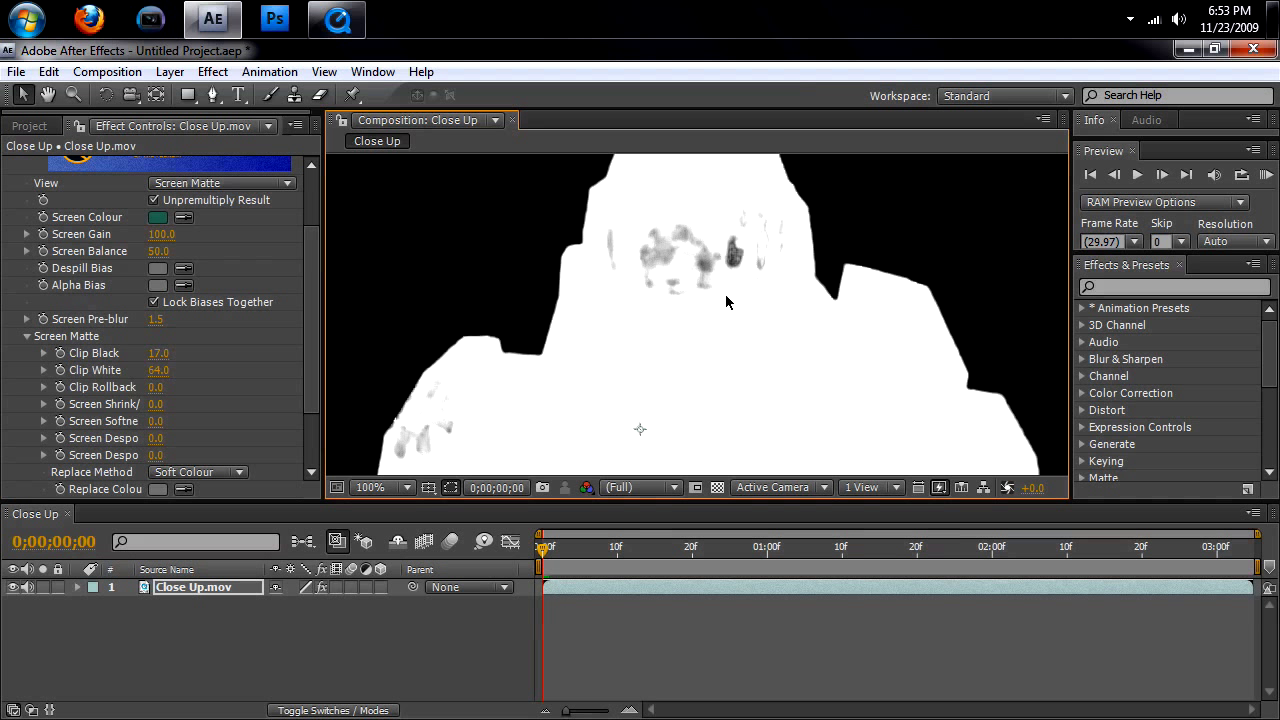
key(h)
drag(592, 402, 480, 370)
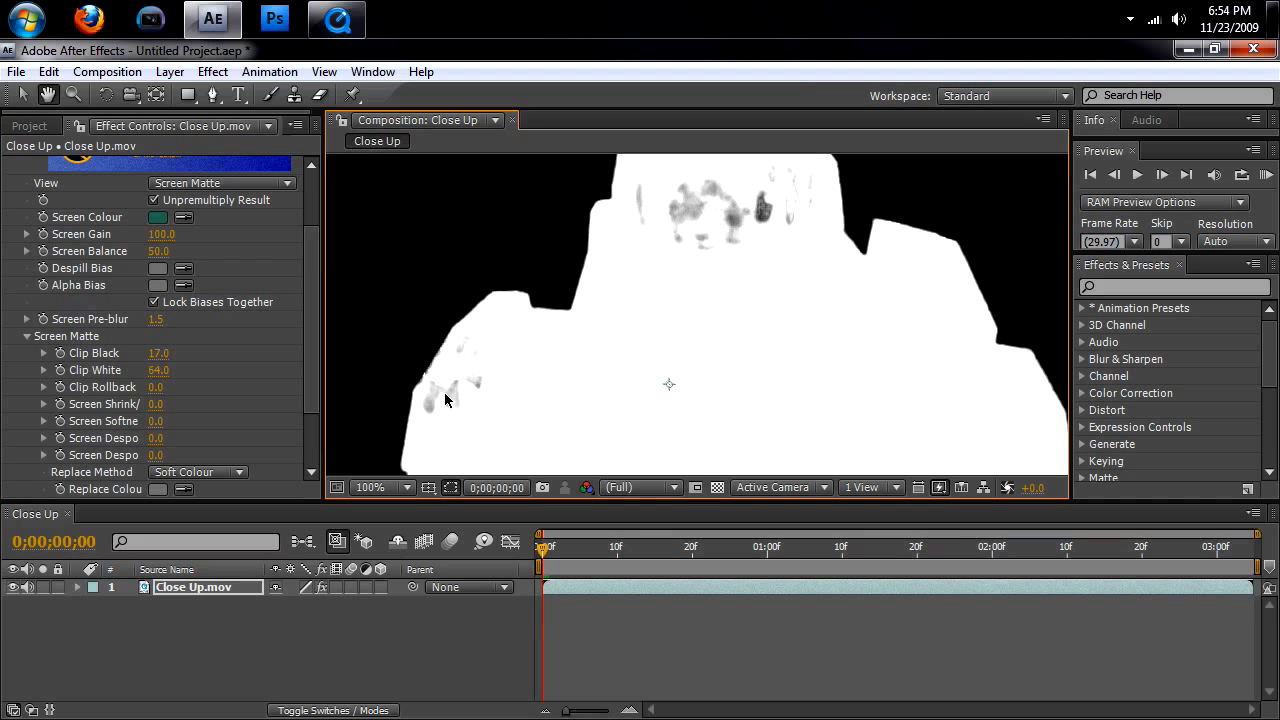
key(v)
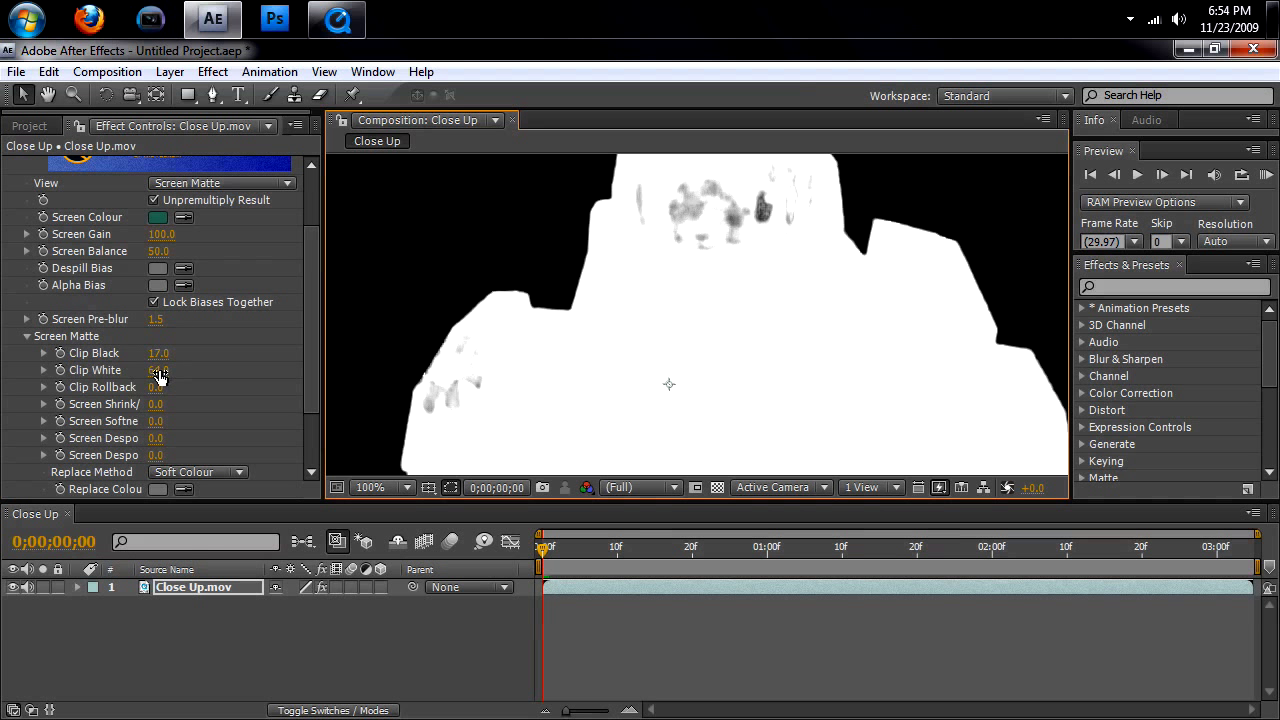
drag(155, 370, 140, 370)
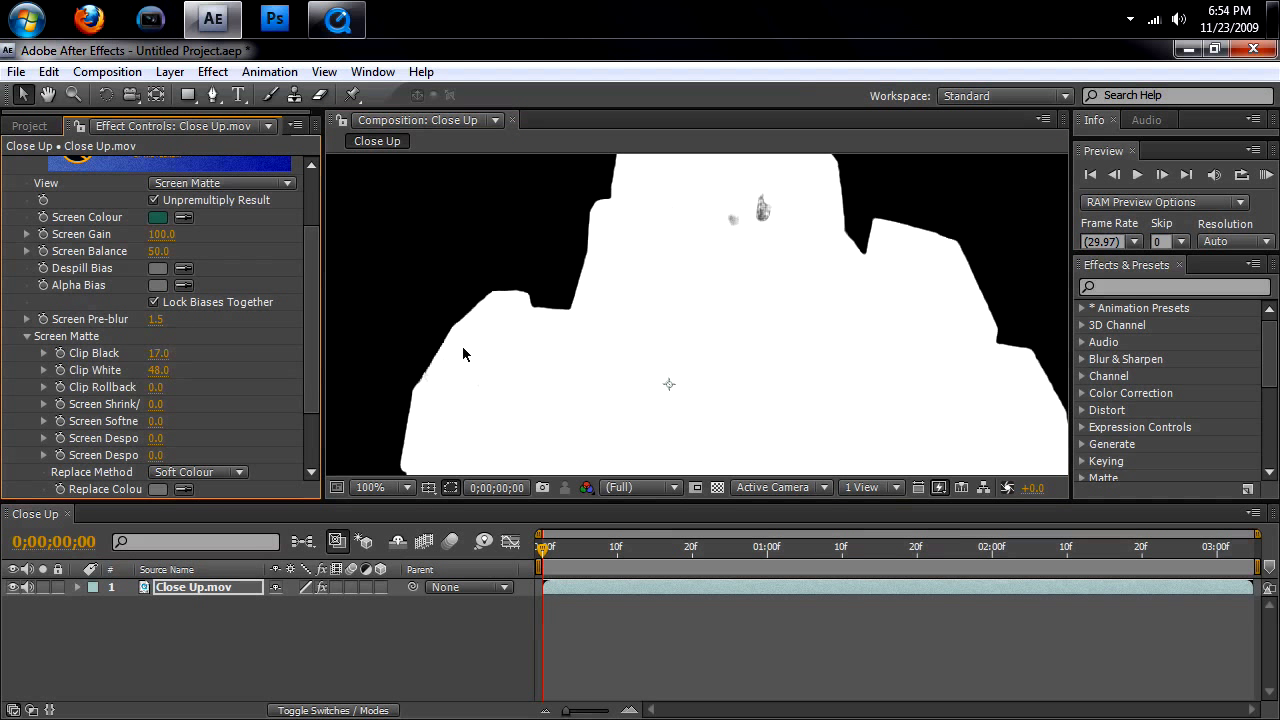
key(h)
drag(765, 212, 705, 279)
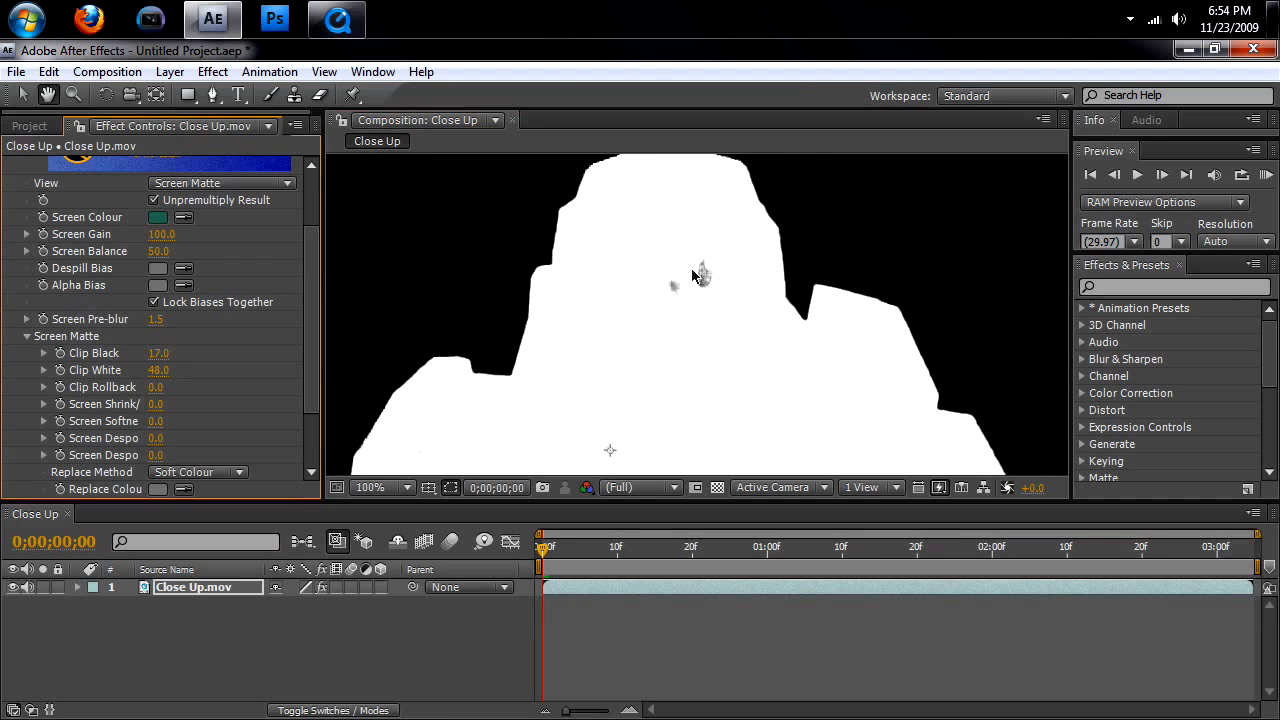
click(659, 265)
- Switch Keylight's Replace Method from Soft Colour to Hard Colour
key(v)
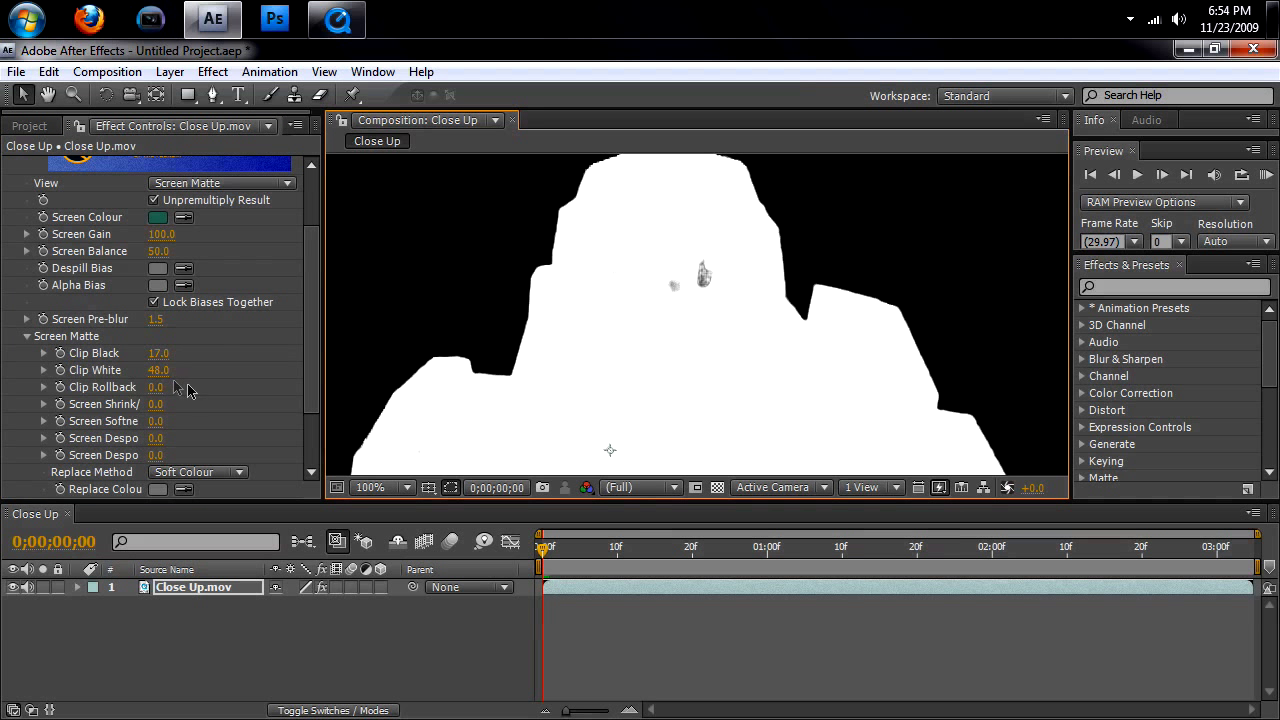
scroll(300, 340, down, 2)
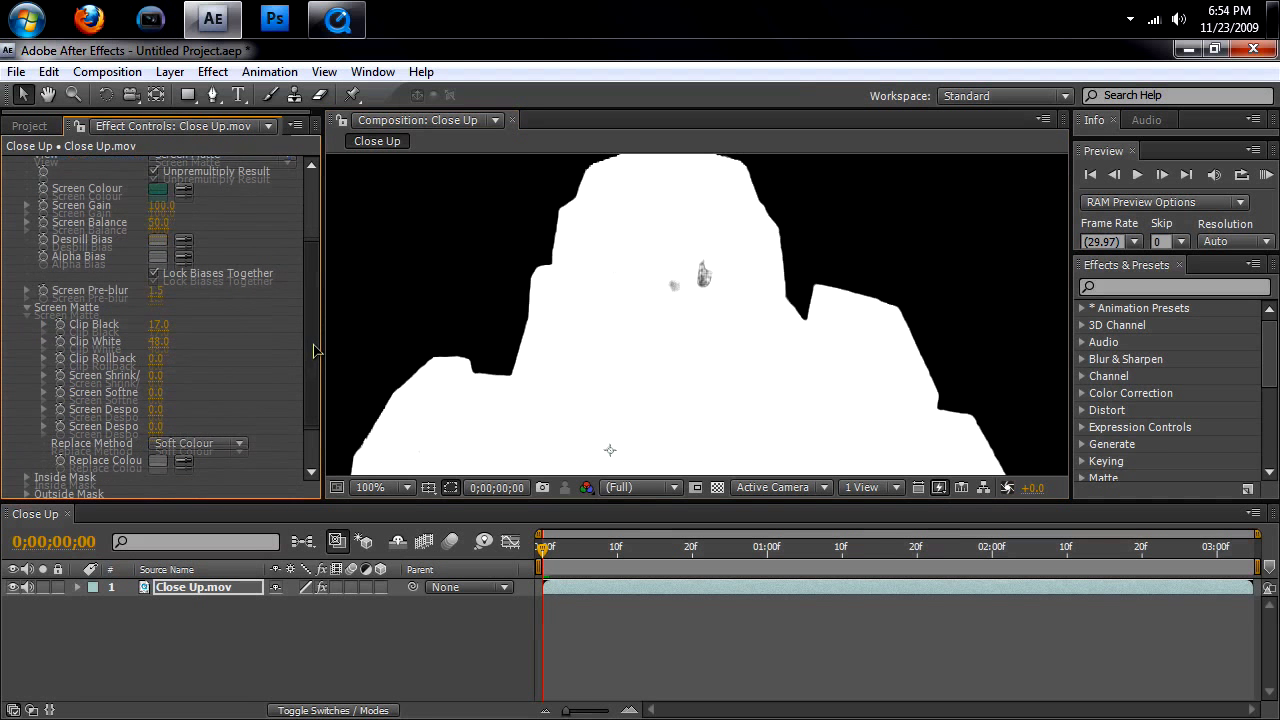
click(230, 431)
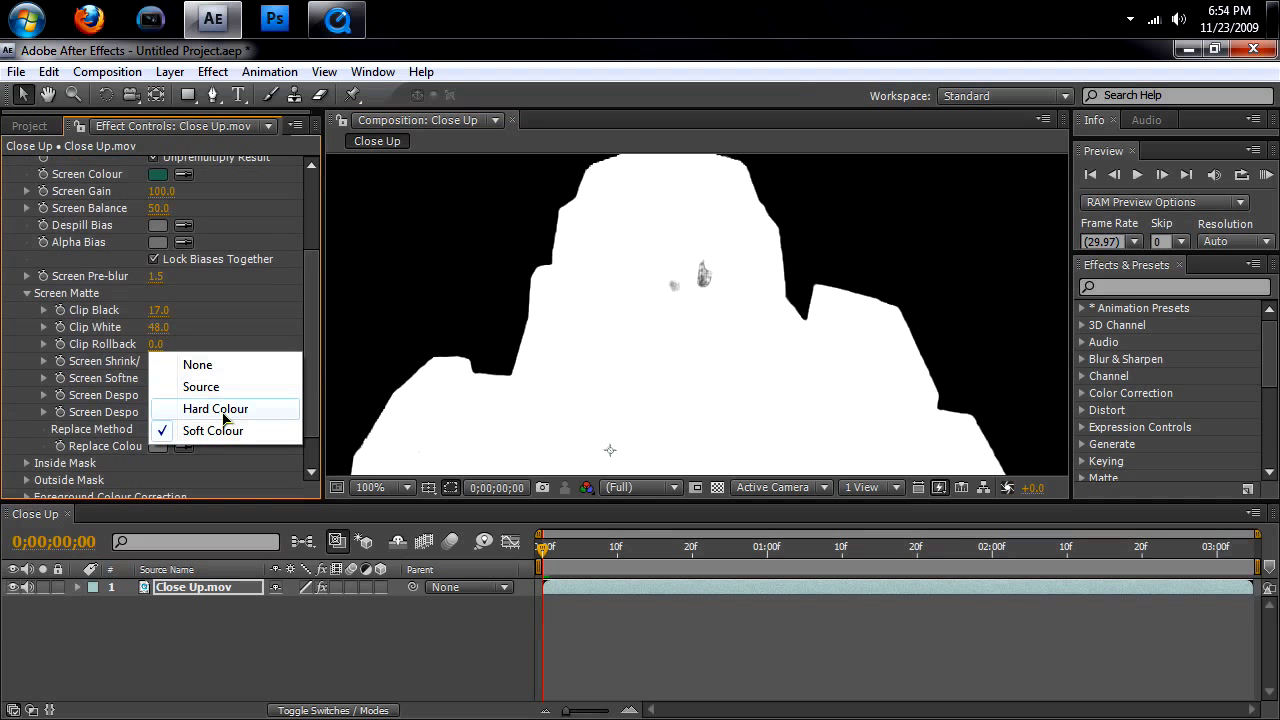
click(223, 411)
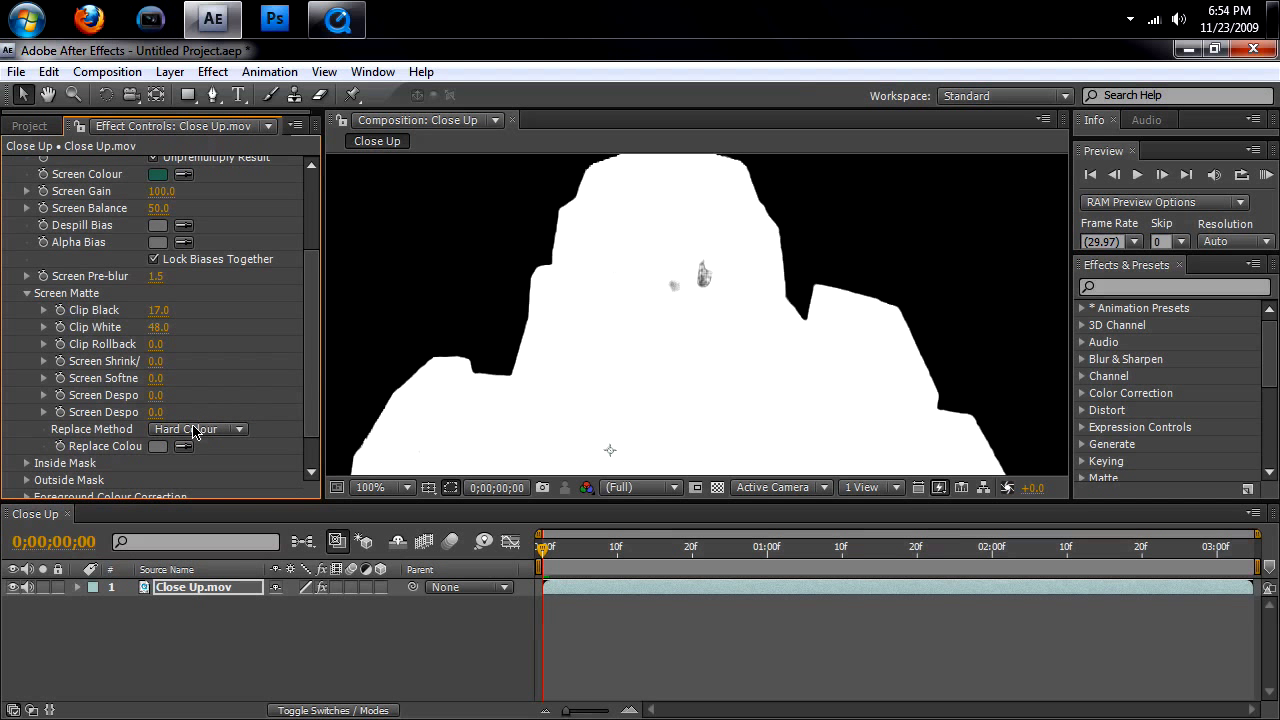
click(193, 431)
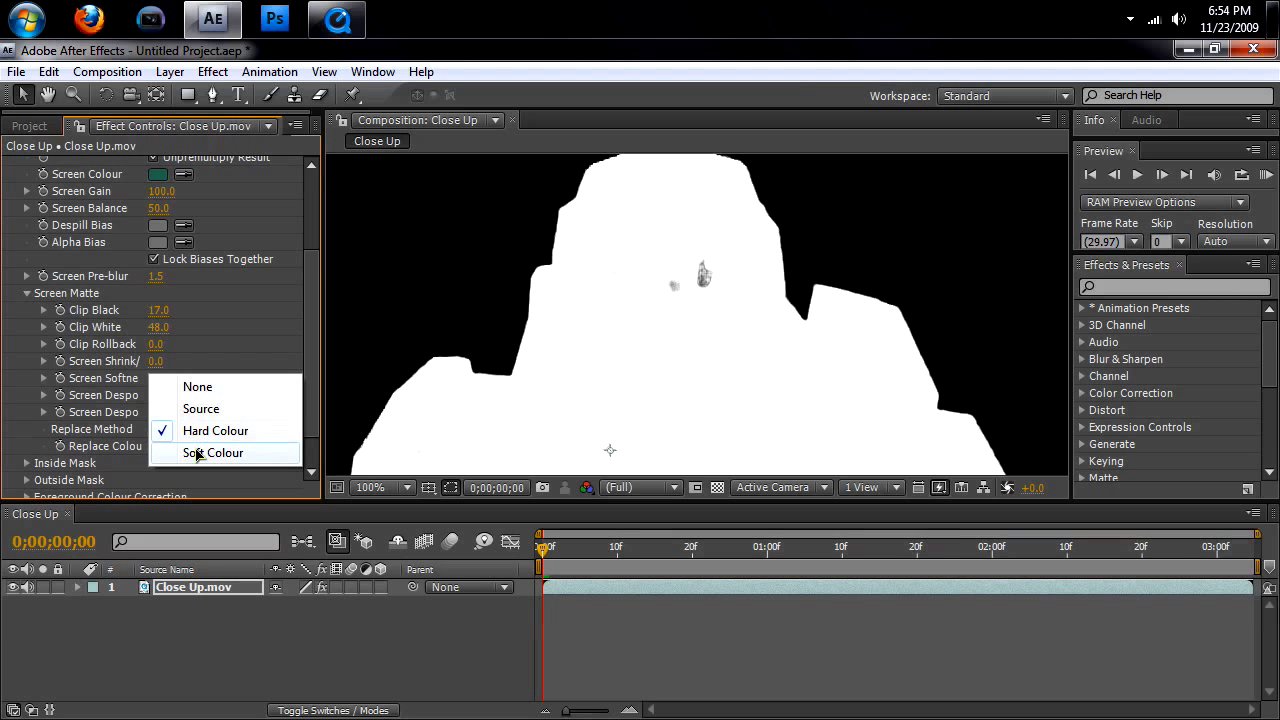
click(208, 438)
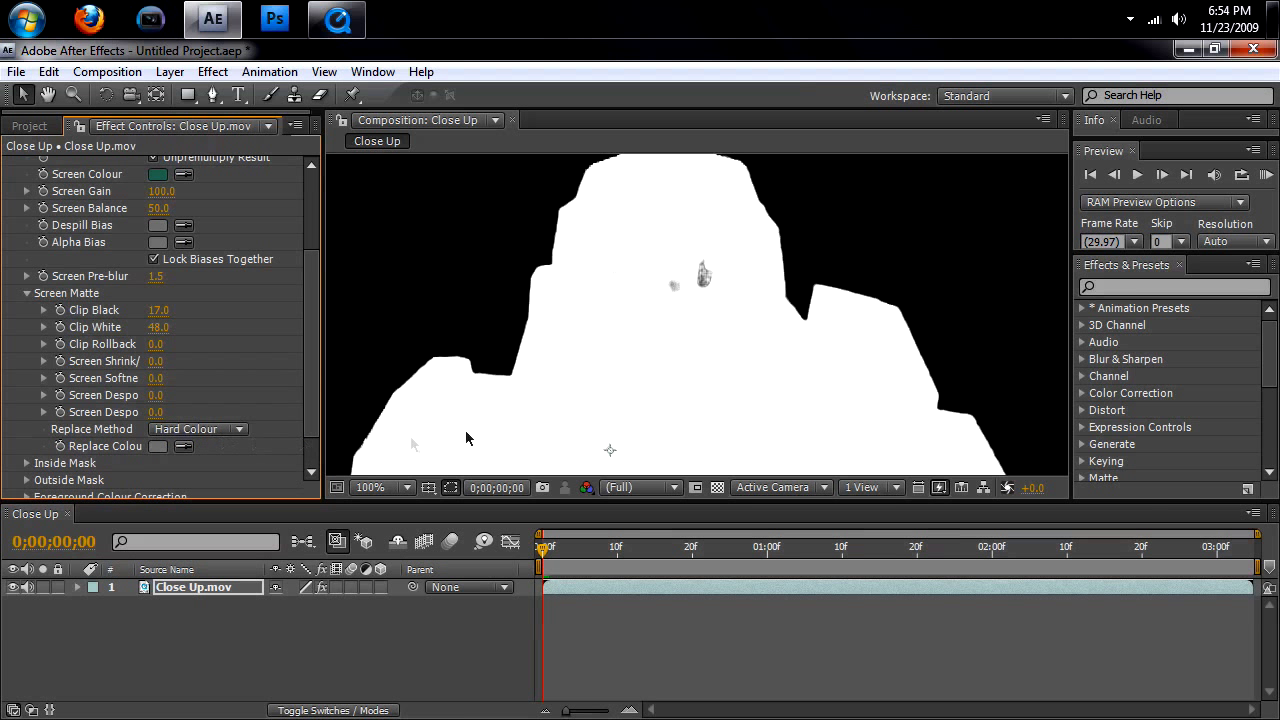
click(158, 446)
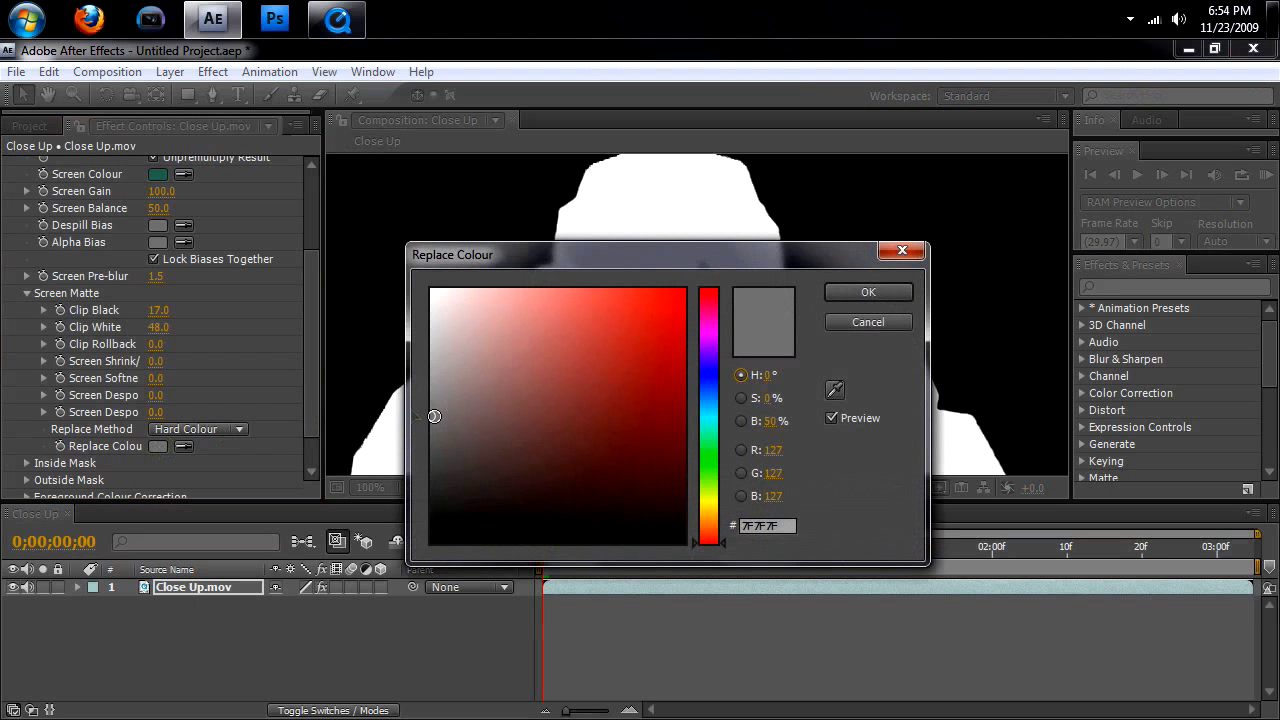
- Change Keylight's Replace Colour from grey 7F7F7F to the muted green-grey 677066
drag(718, 478, 715, 468)
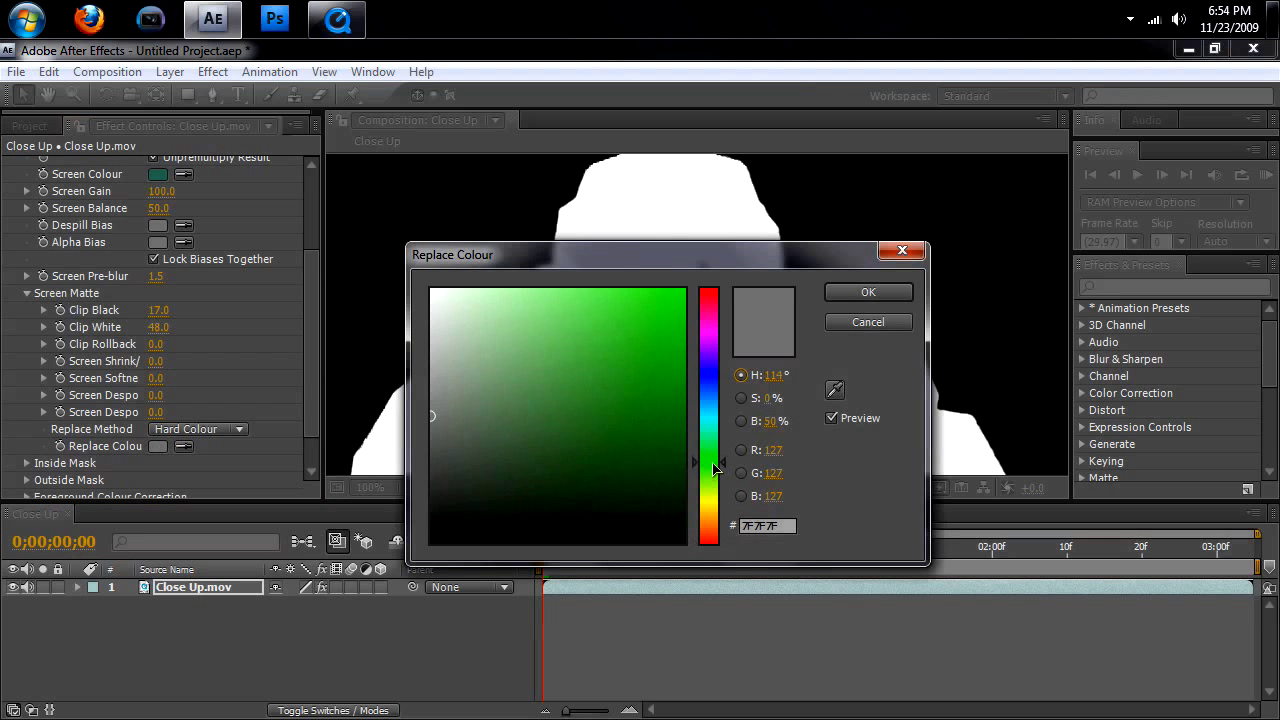
click(447, 431)
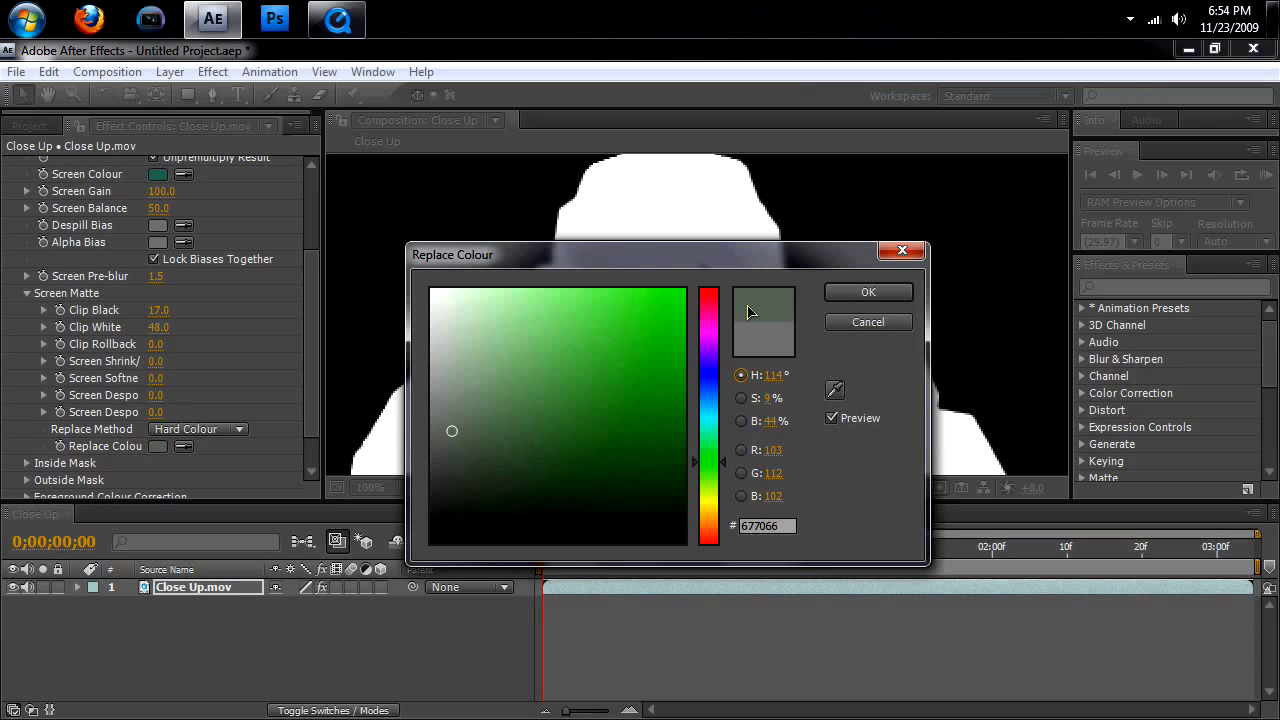
click(852, 297)
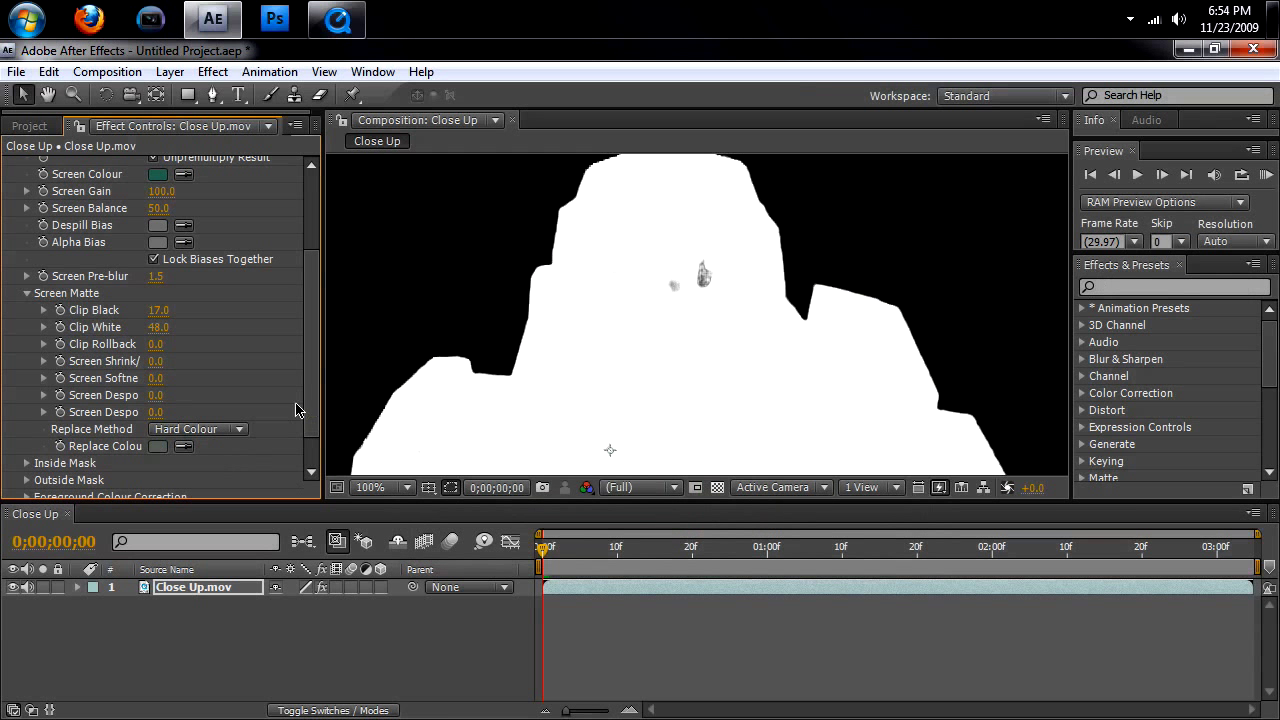
drag(313, 323, 313, 249)
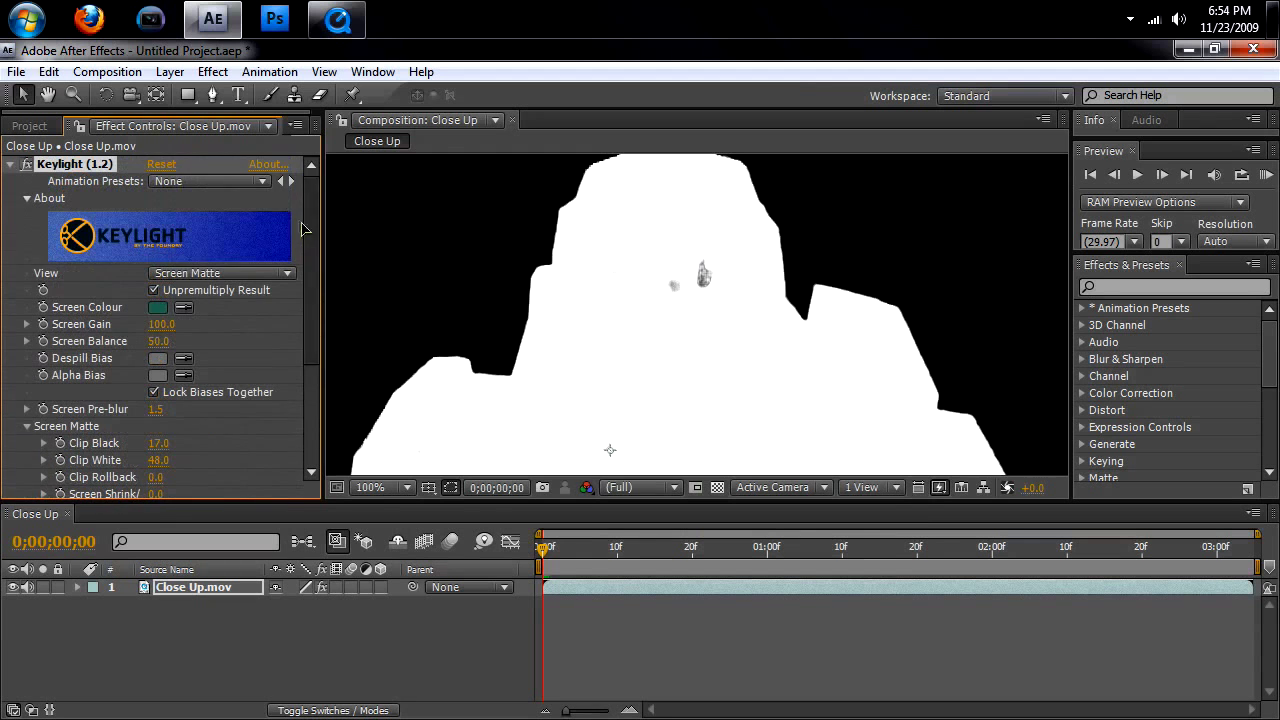
click(231, 273)
click(229, 409)
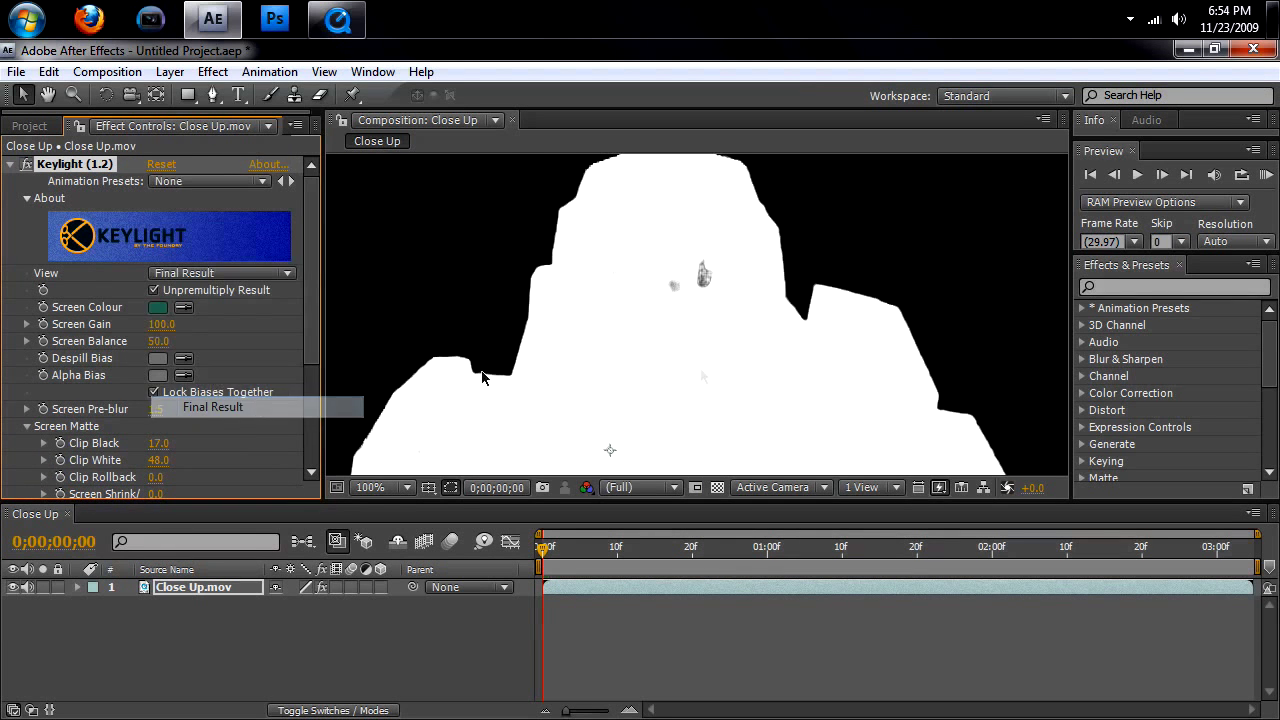
key(h)
drag(676, 376, 720, 258)
key(v)
scroll(700, 360, down, 2)
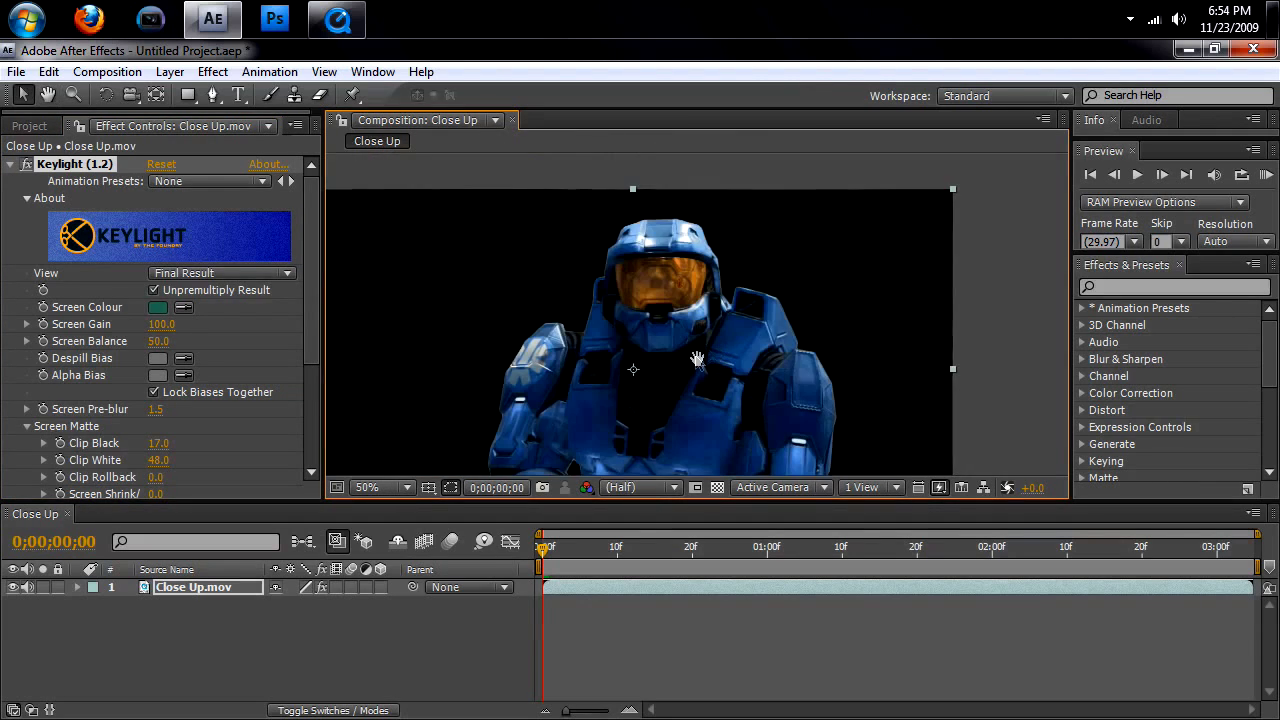
scroll(679, 257, up, 2)
key(h)
scroll(679, 257, up, 4)
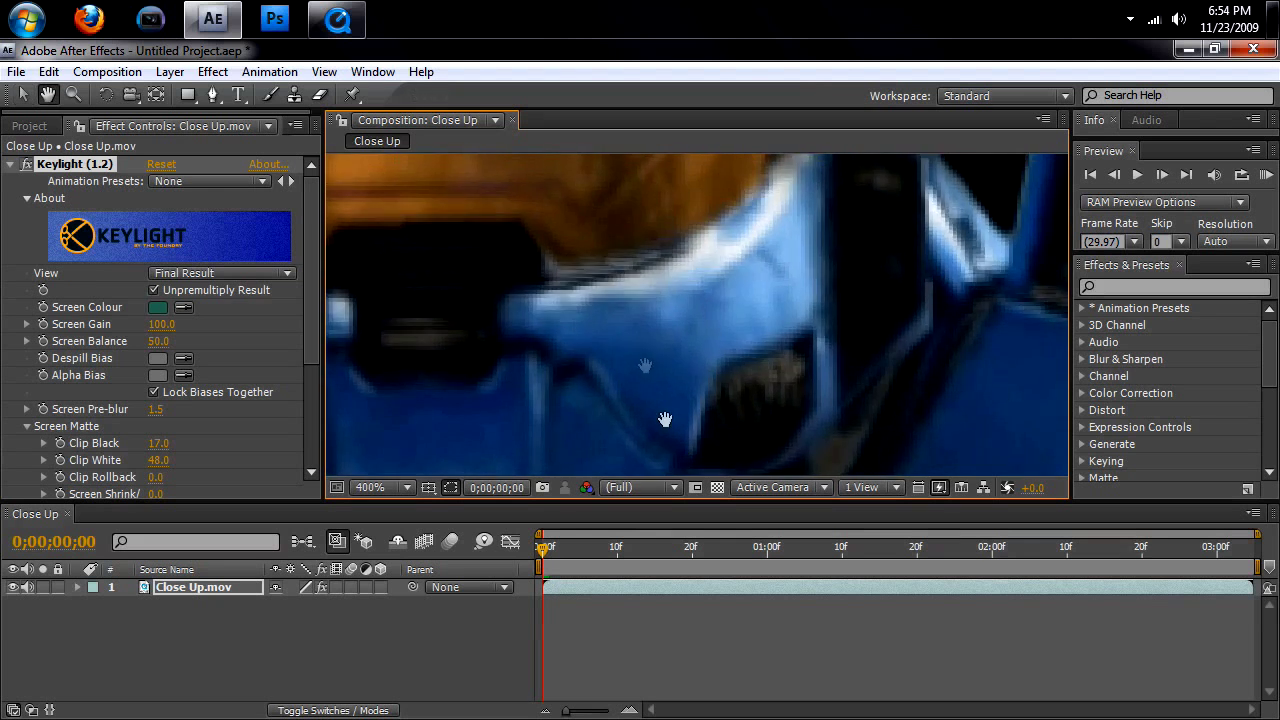
key(v)
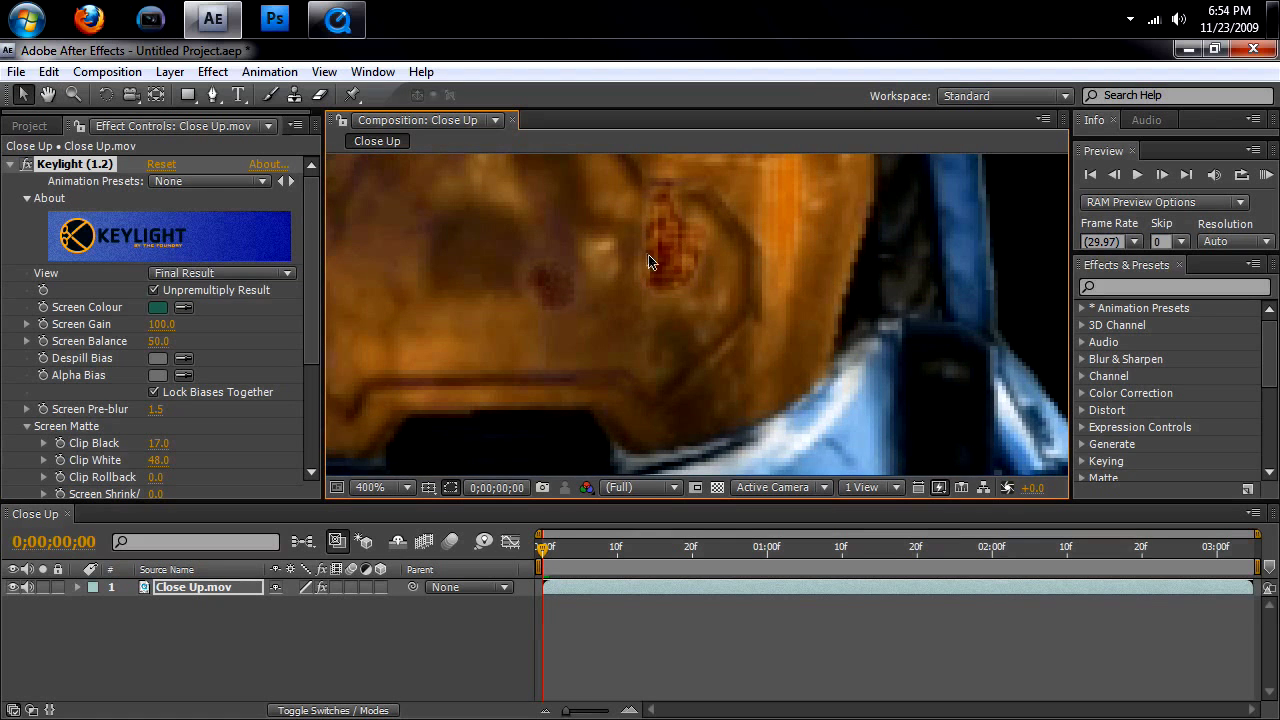
scroll(650, 258, down, 4)
scroll(654, 253, down, 3)
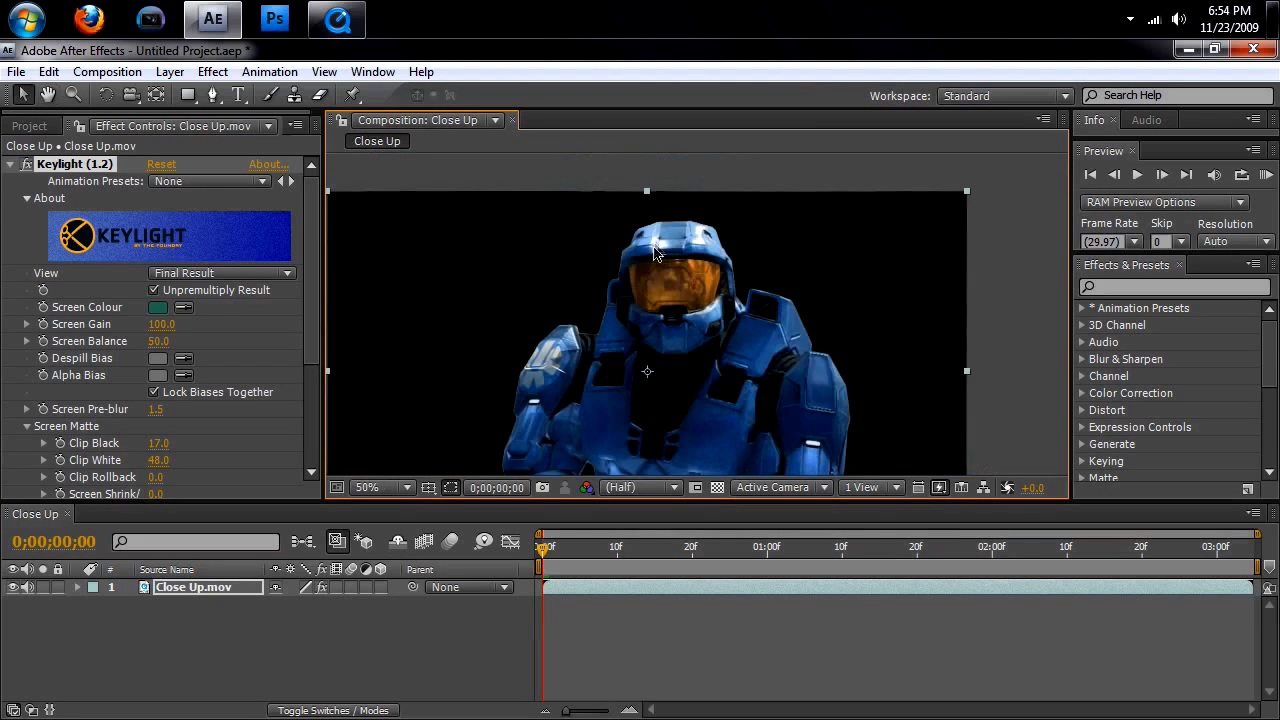
drag(655, 253, 690, 216)
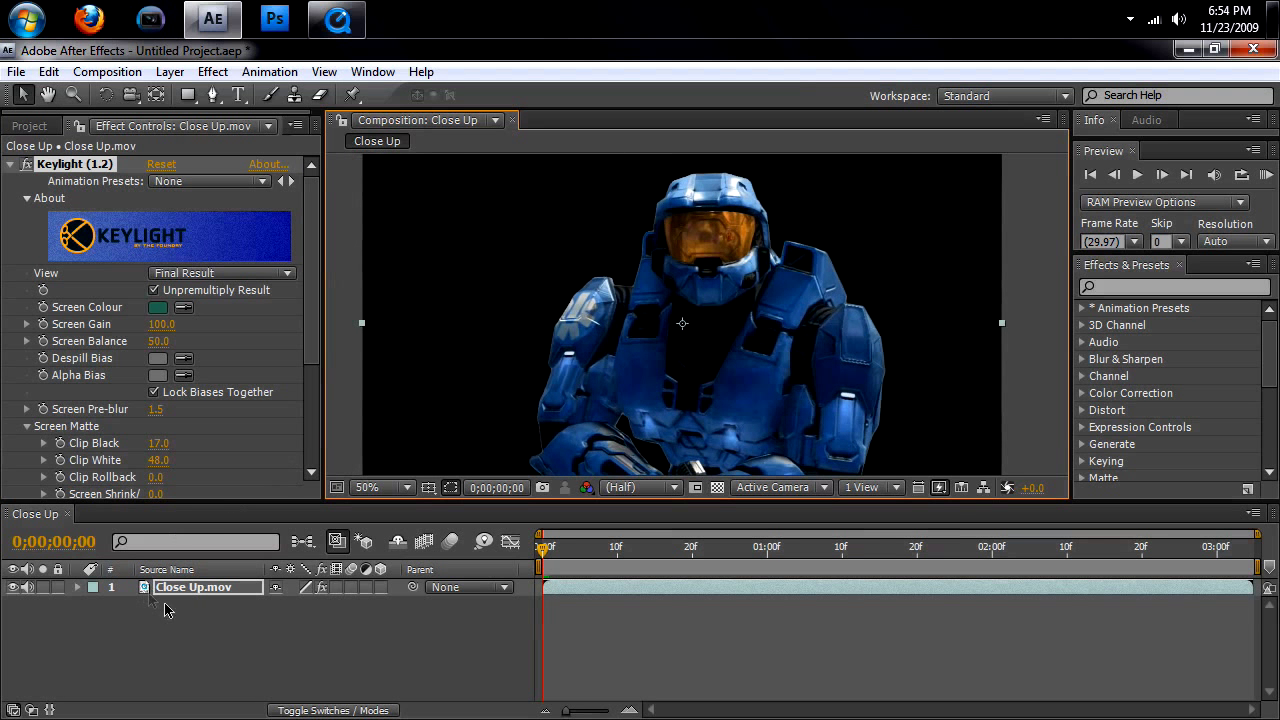
- Create a new full-frame solid from the timeline's New > Solid, keeping its colour white (FFFFFF)
right_click(208, 617)
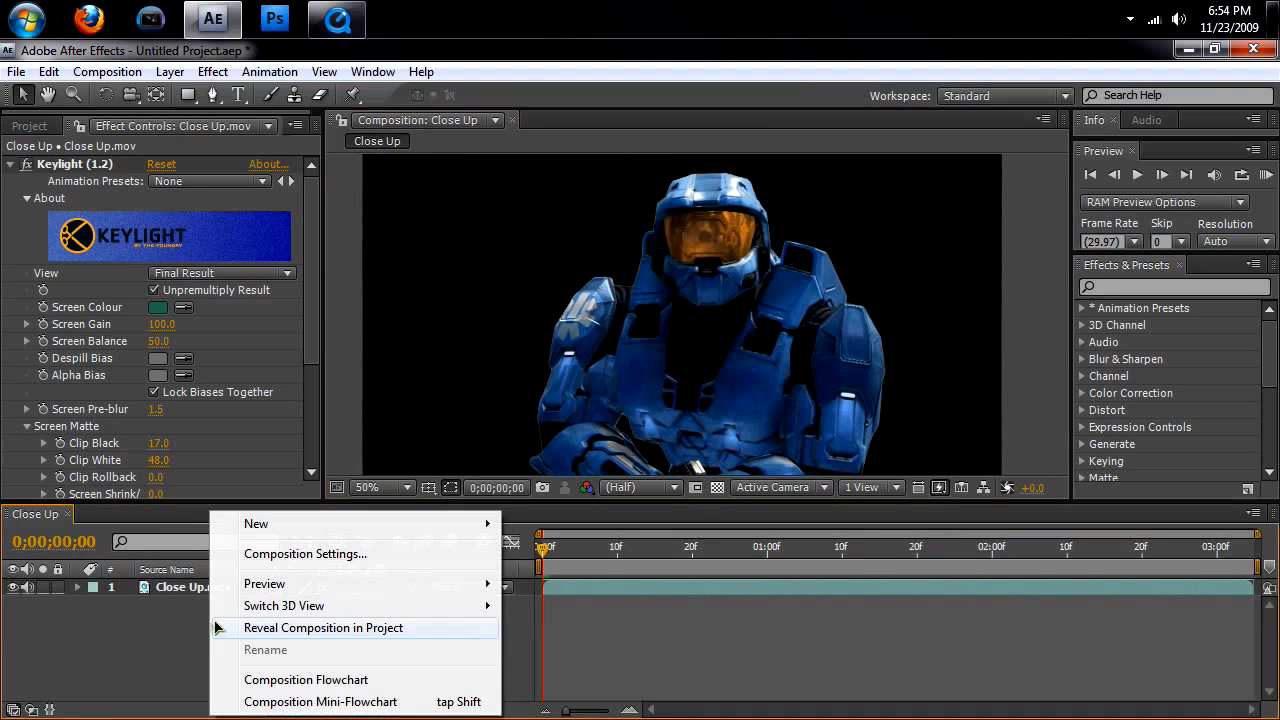
click(181, 632)
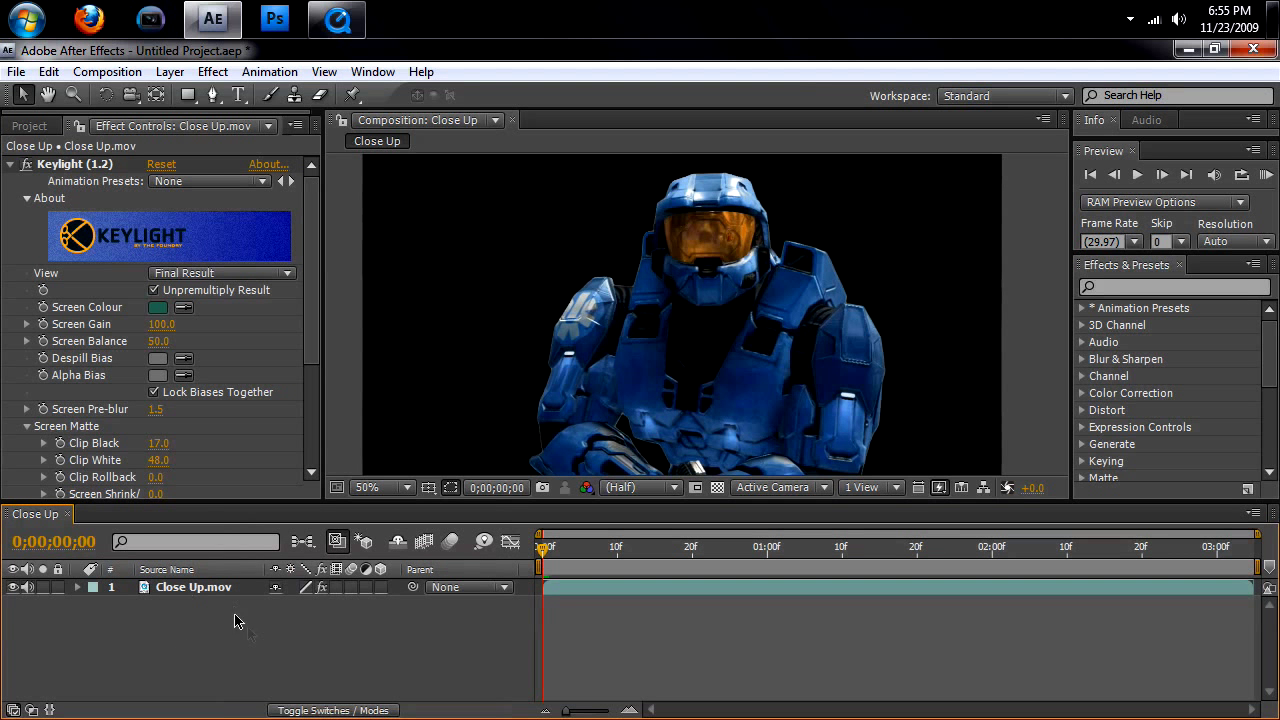
right_click(201, 641)
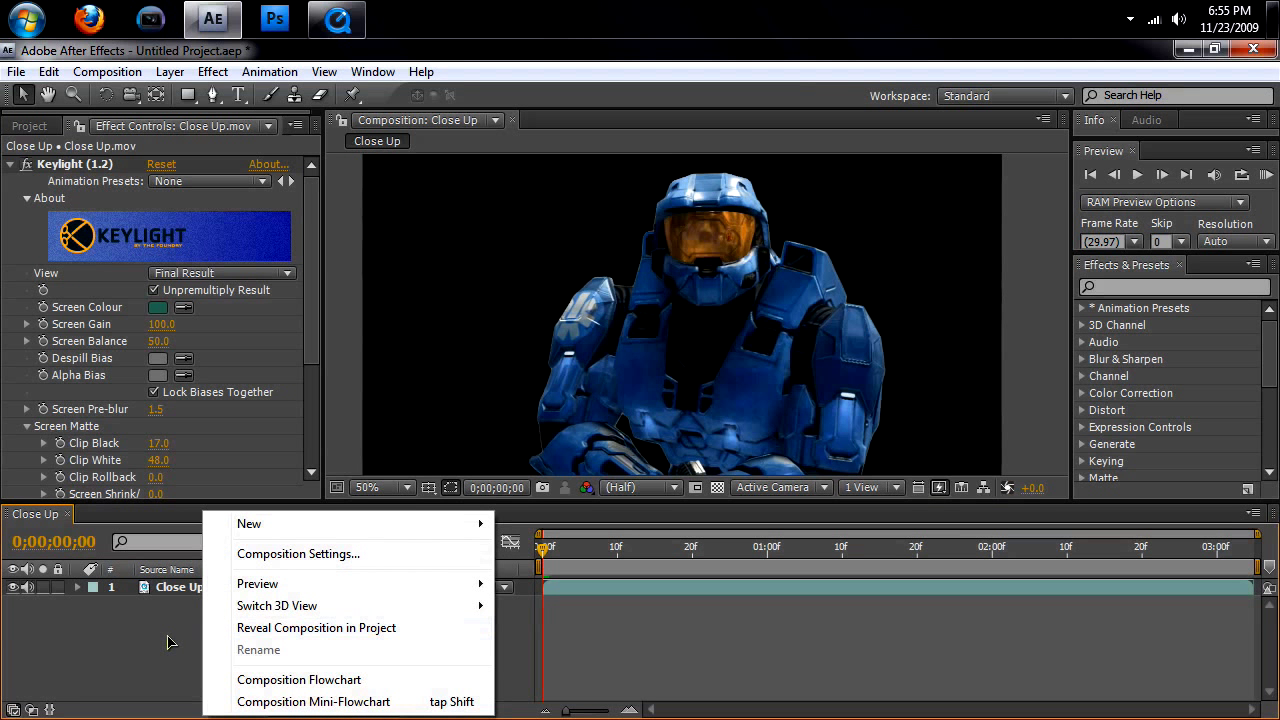
mouse_move(320, 531)
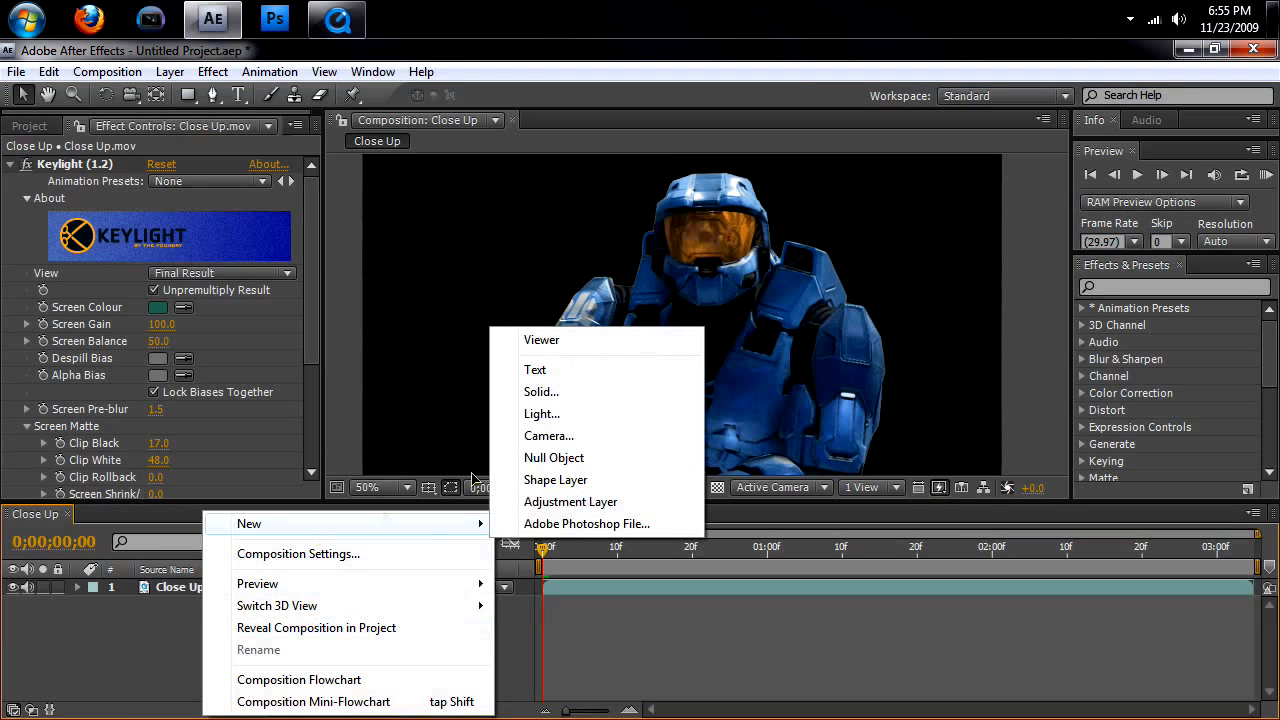
click(543, 393)
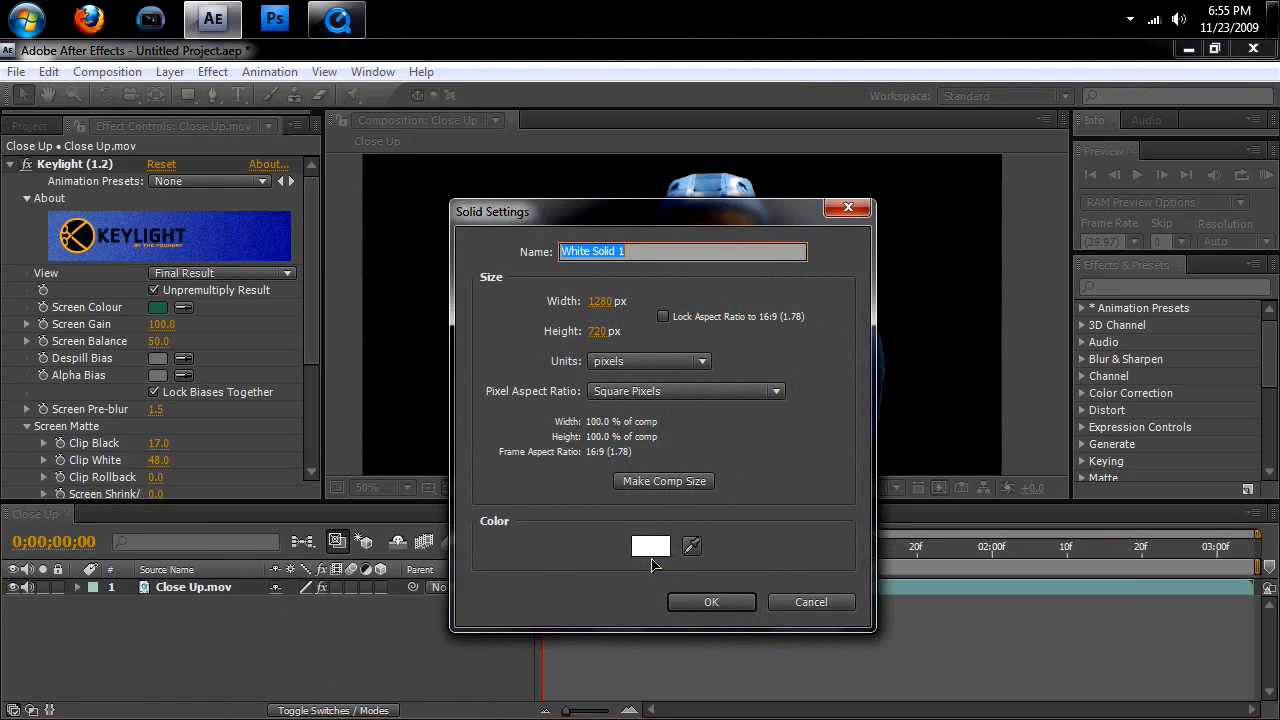
click(650, 546)
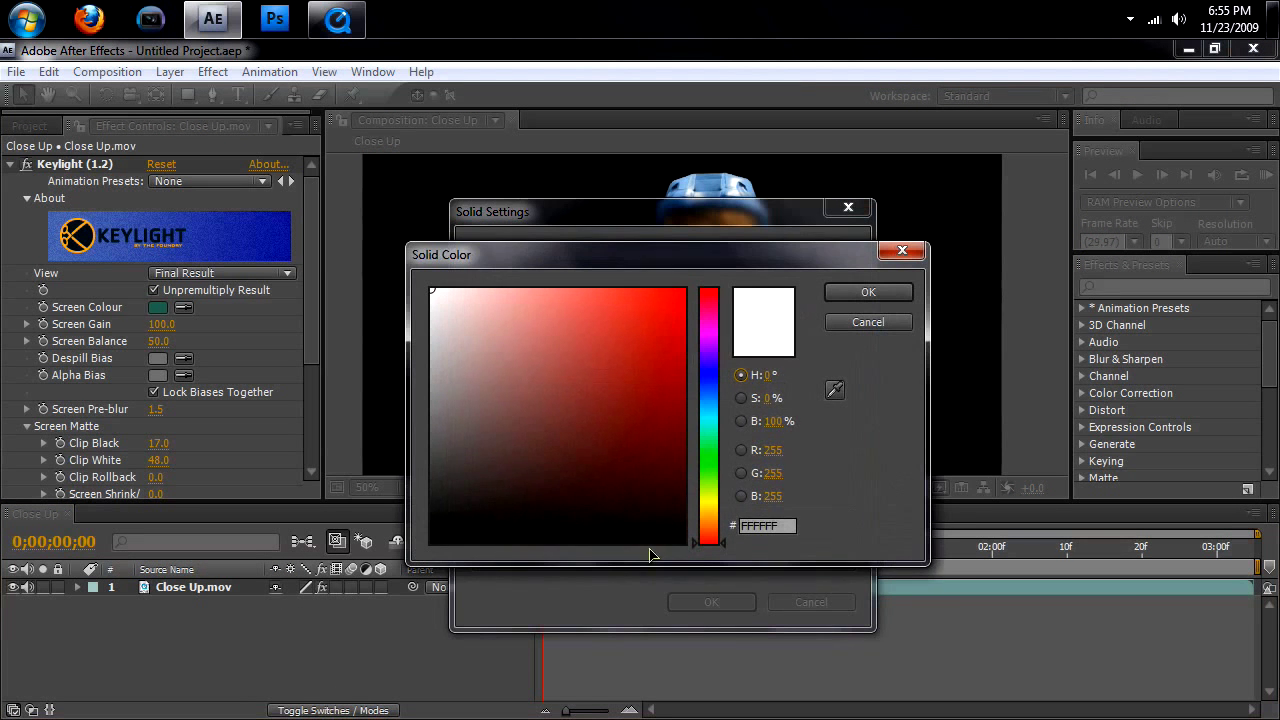
drag(625, 487, 347, 208)
click(866, 294)
- Place White Solid 1 beneath Close Up.mov, check the helmet edges on white, and open Import File
click(712, 601)
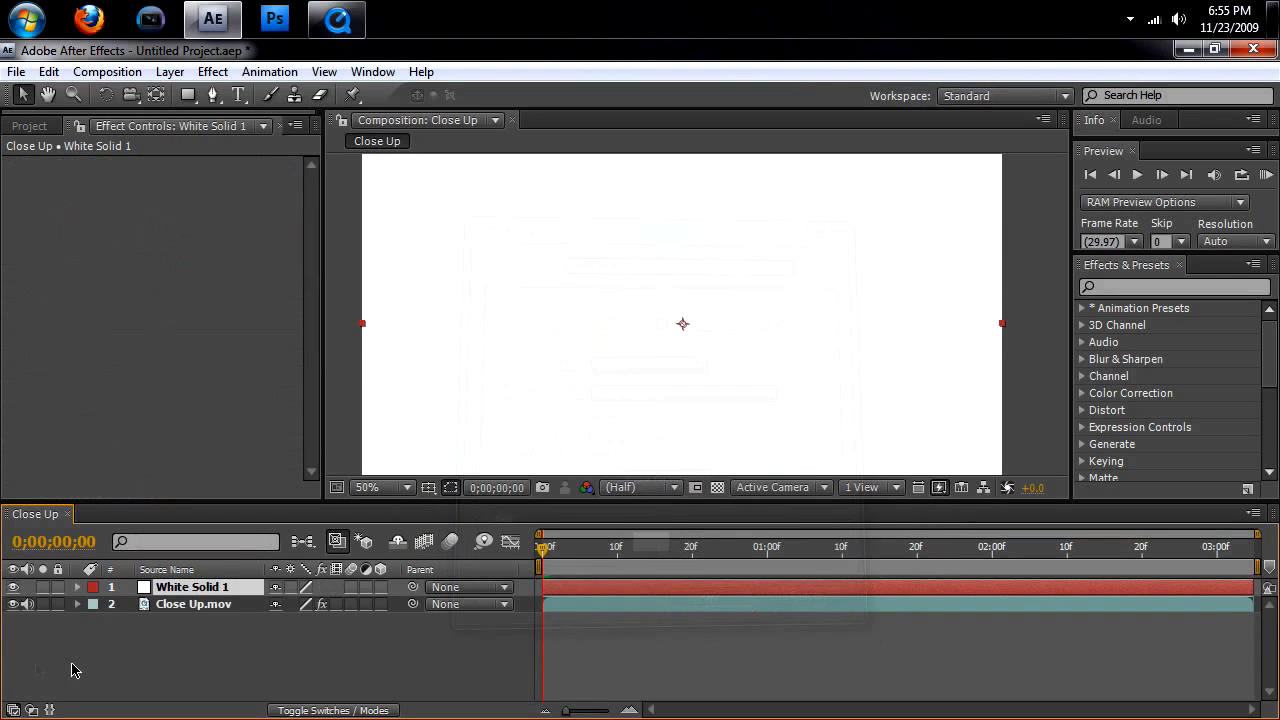
drag(222, 591, 229, 638)
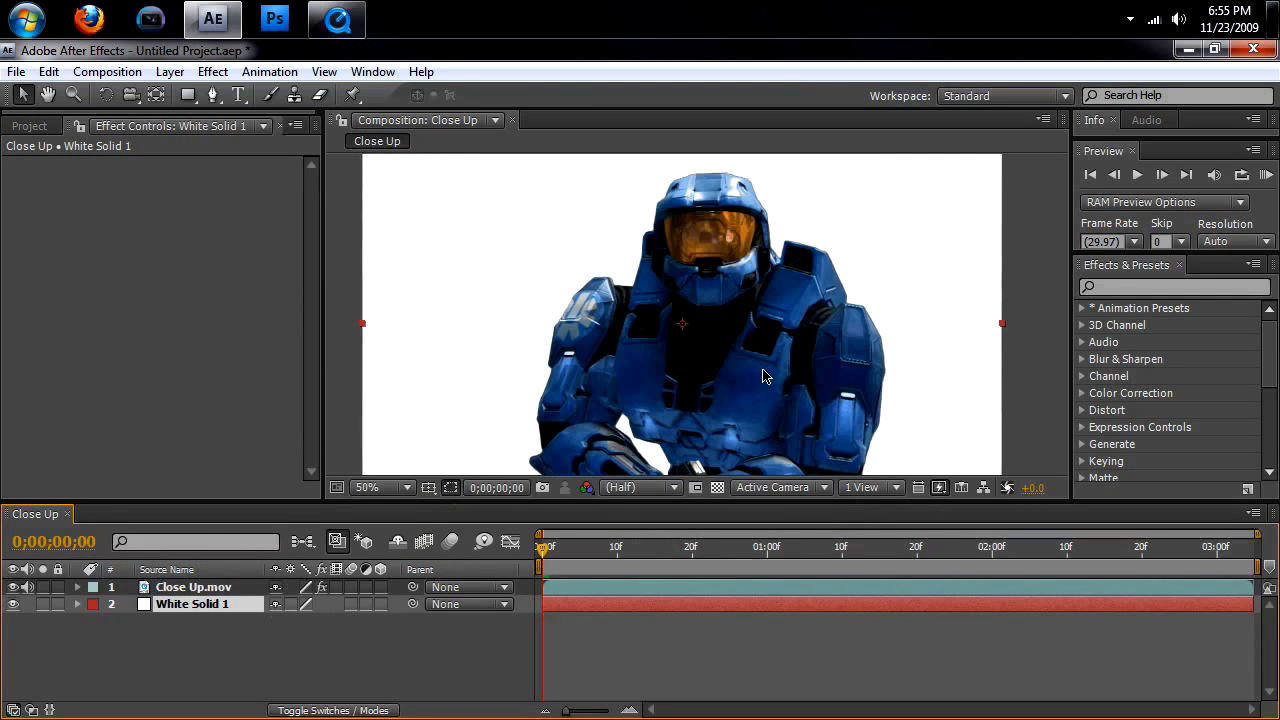
scroll(762, 305, up, 1)
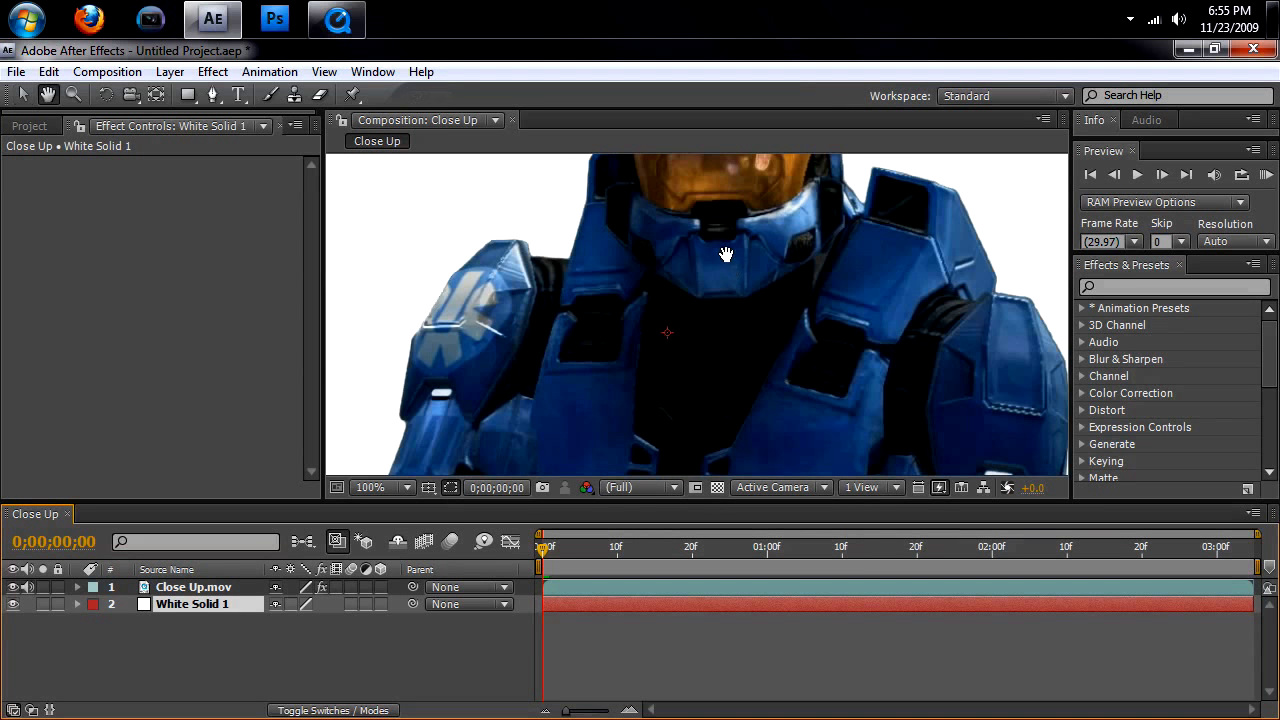
mouse_move(726, 254)
mouse_down()
mouse_move(748, 309)
mouse_move(730, 252)
mouse_up()
scroll(781, 291, down, 1)
key(h)
key(v)
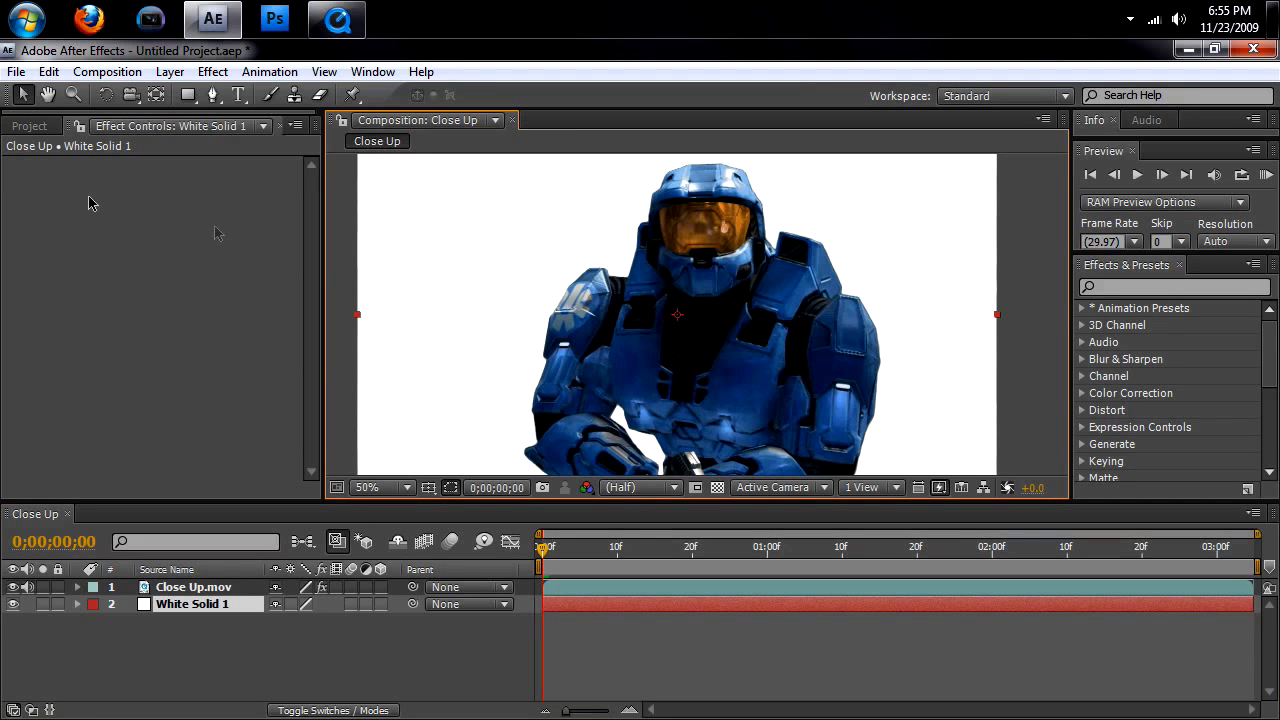
click(27, 127)
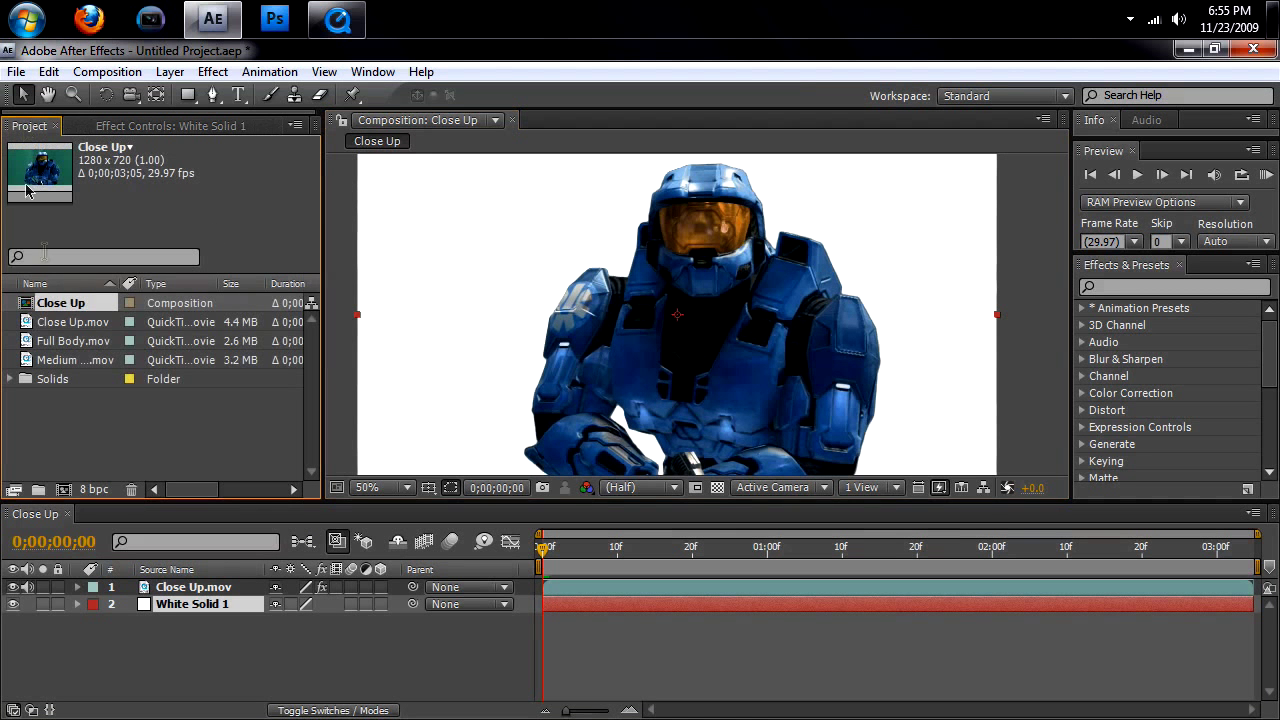
double_click(85, 428)
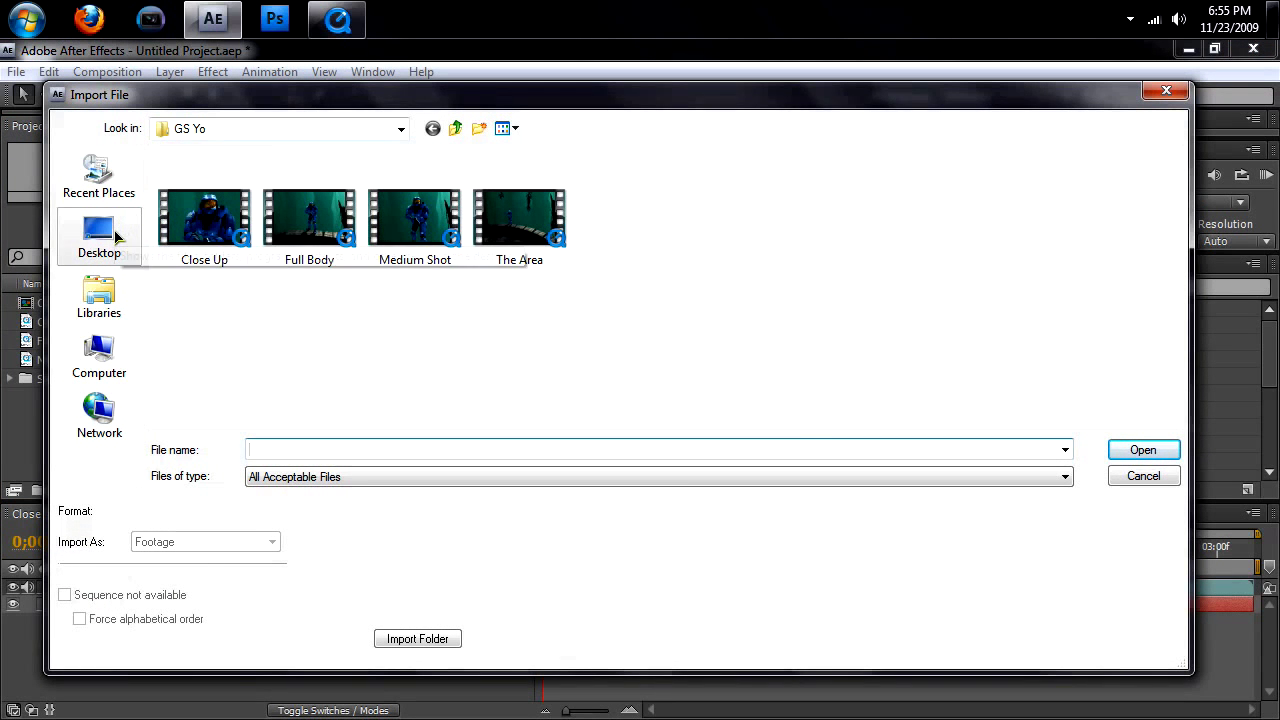
- Import MJ white BG.jpg from the Desktop and layer it between Close Up.mov and White Solid 1
click(115, 235)
click(458, 240)
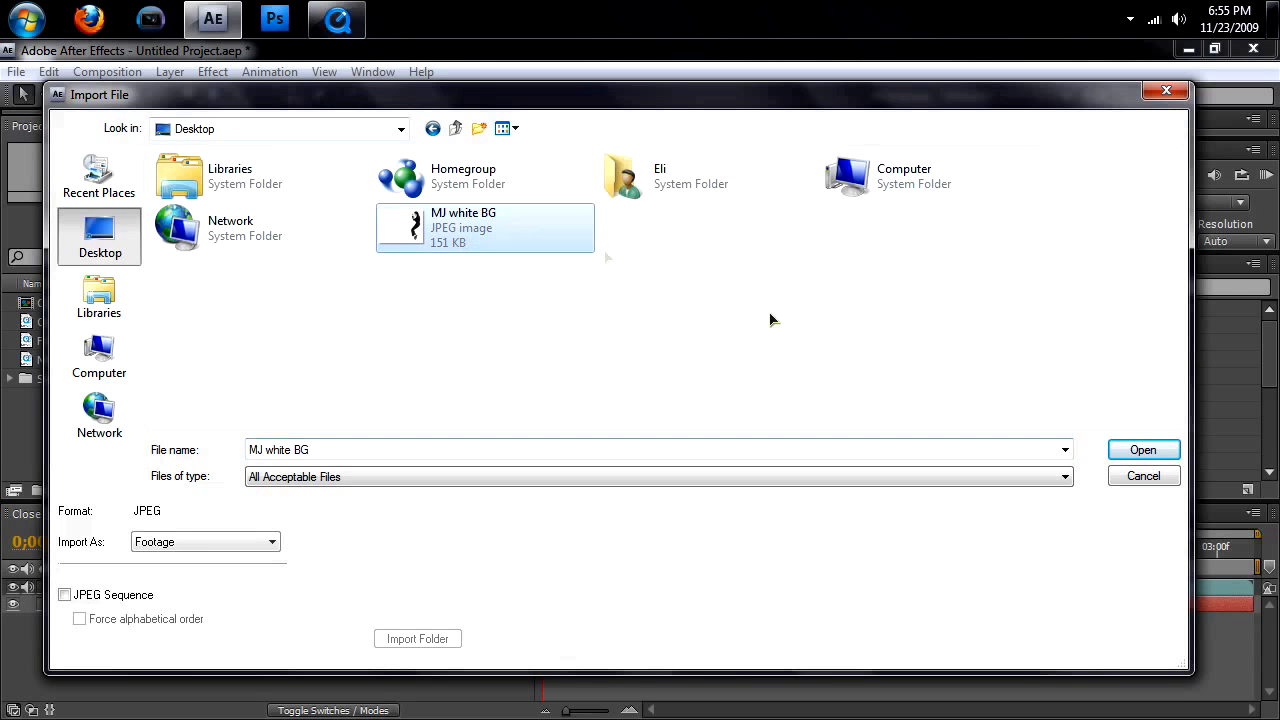
click(1140, 451)
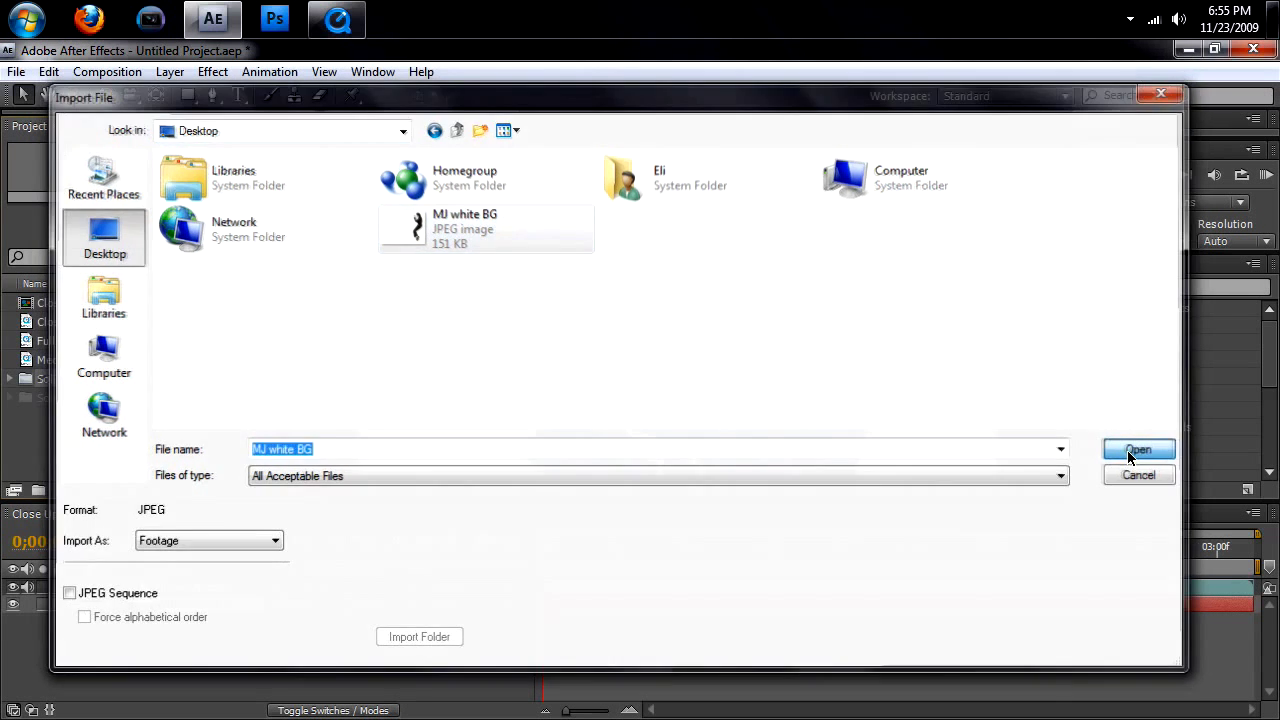
drag(80, 383, 213, 606)
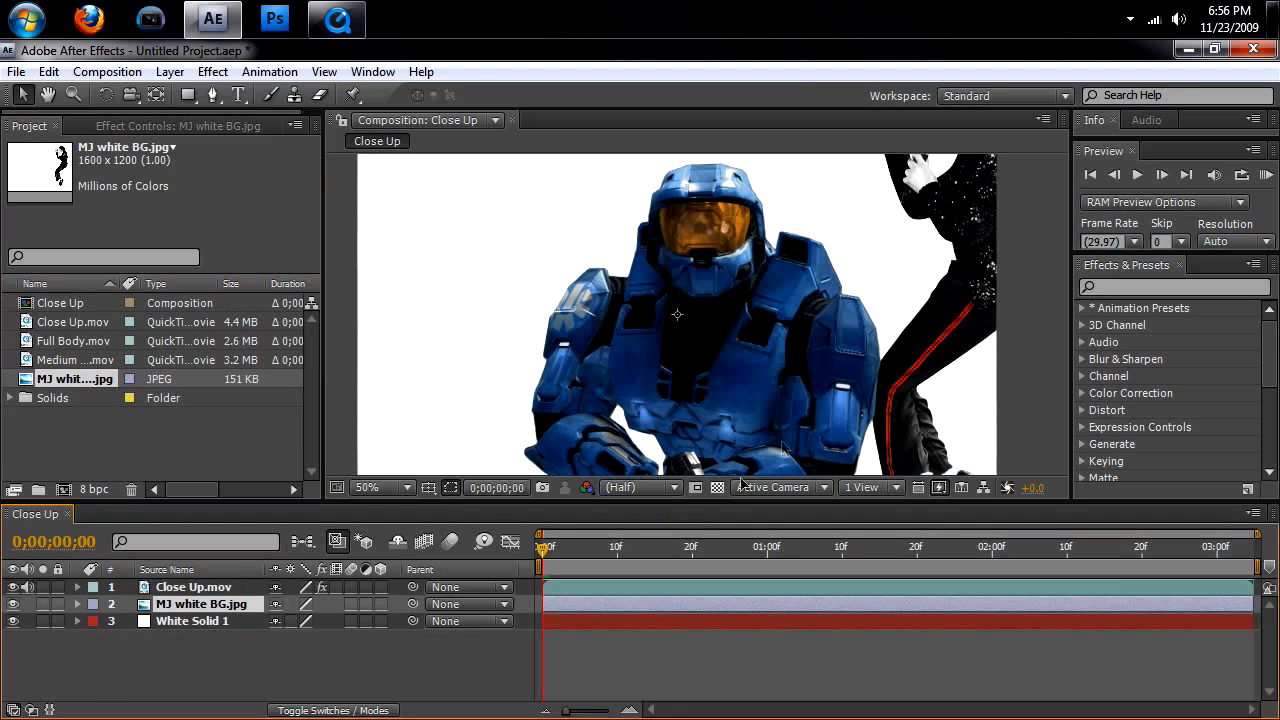
- Move the MJ white BG image beside the helmet character and rotate it to -11°
scroll(824, 414, down, 1)
drag(840, 289, 802, 313)
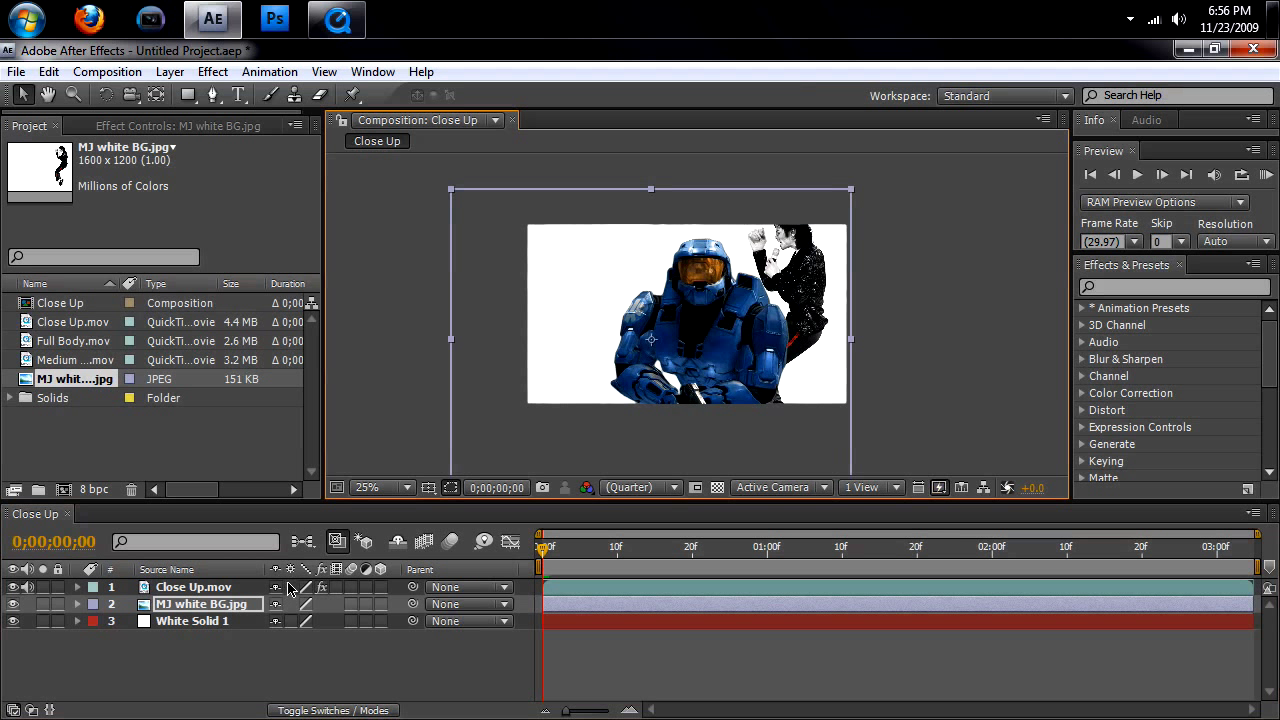
key(r)
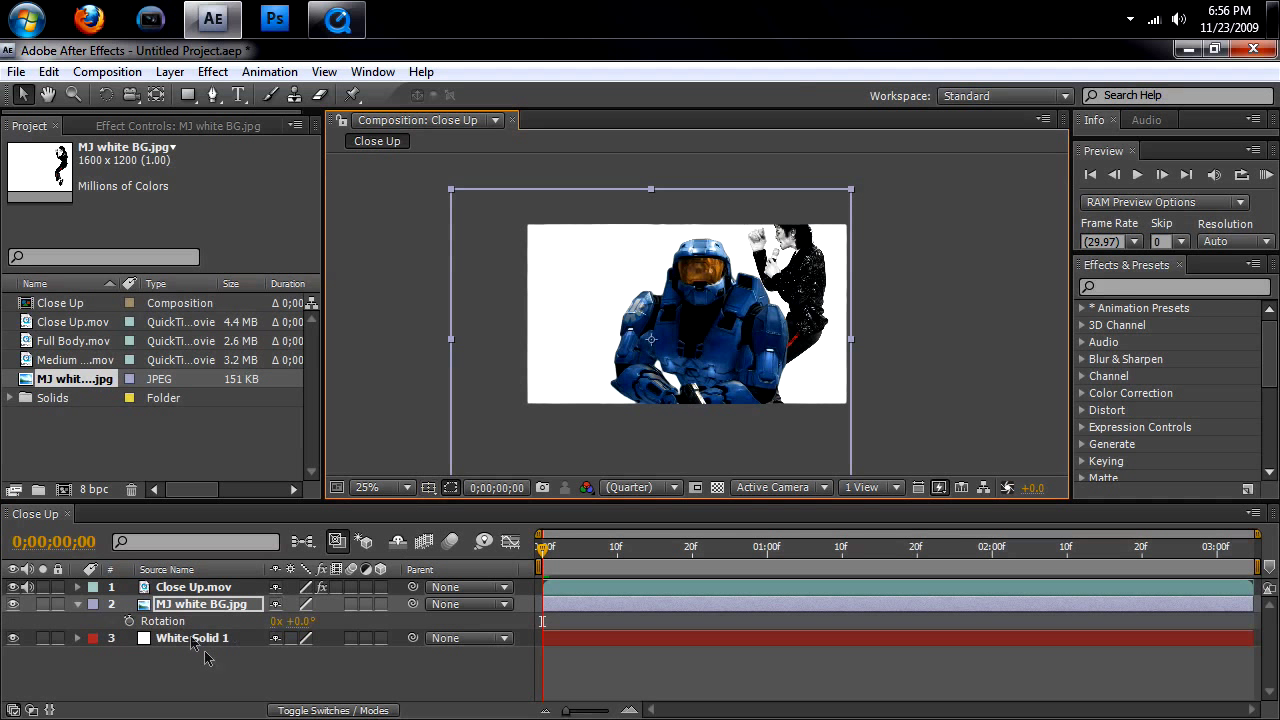
drag(292, 621, 303, 621)
- Select the Close Up.mov layer and duplicate it, giving two footage copies on top
scroll(770, 341, up, 1)
scroll(770, 341, up, 1)
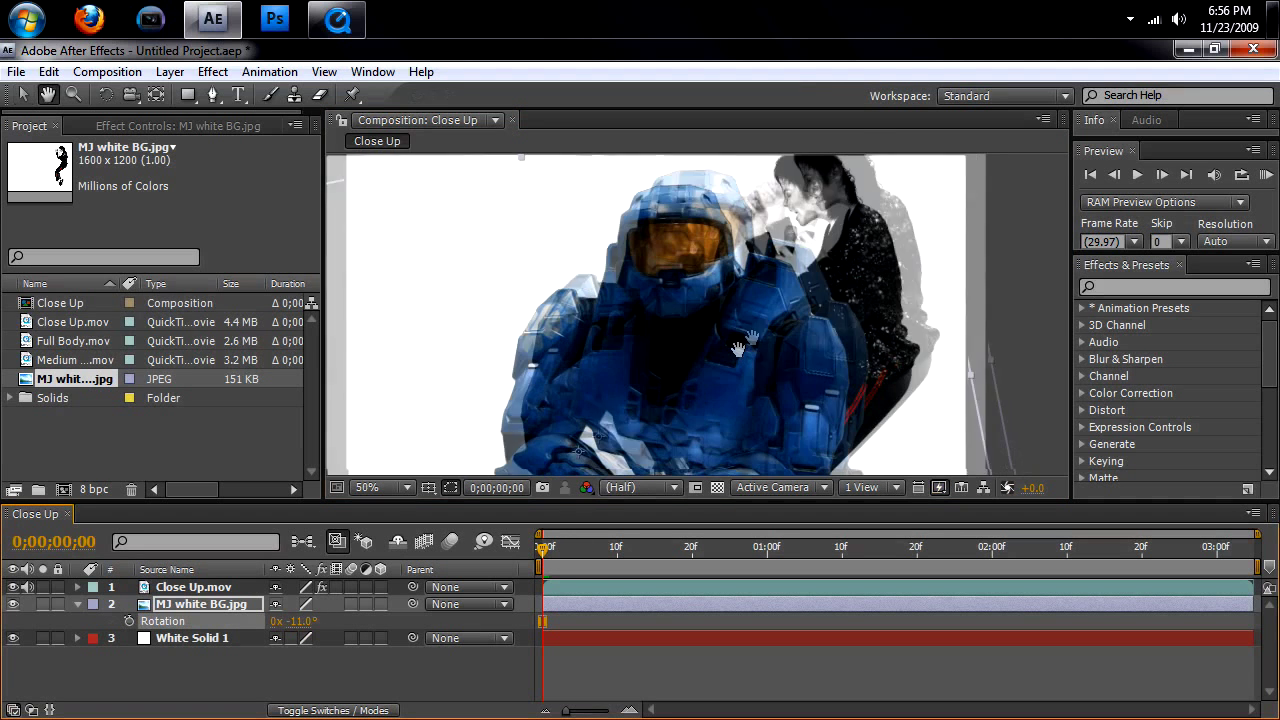
scroll(637, 421, down, 1)
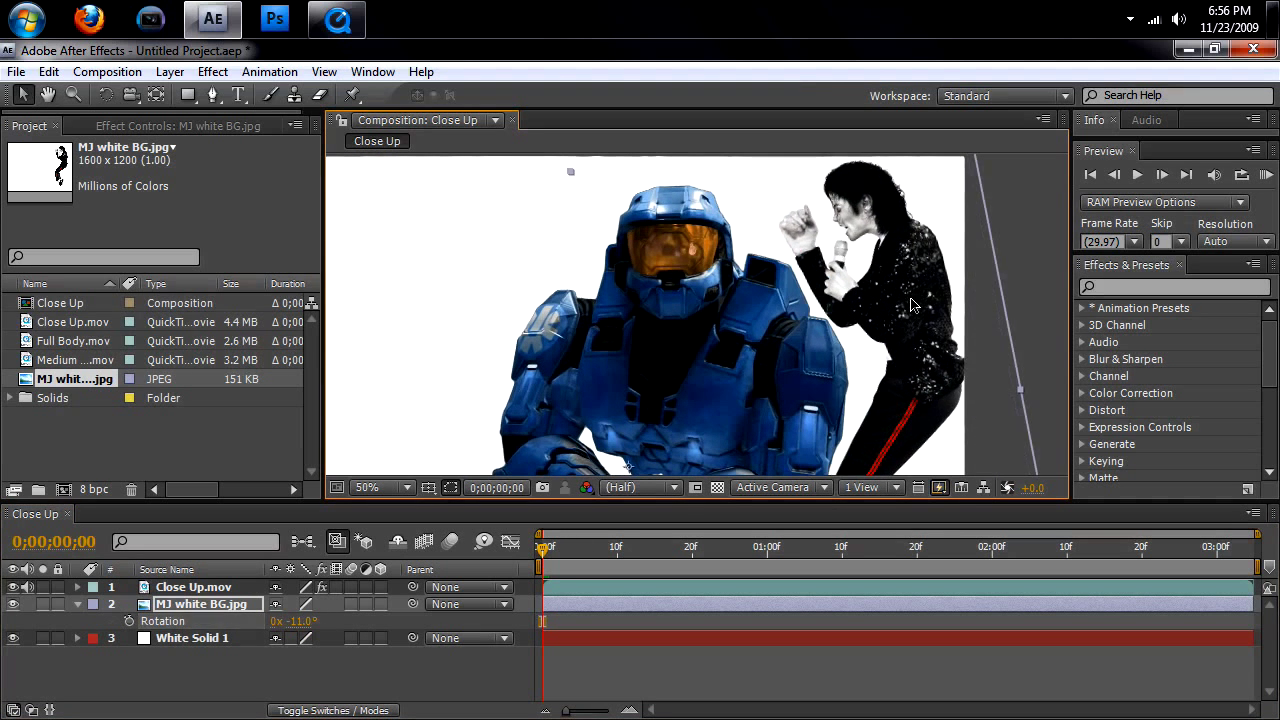
click(204, 667)
click(190, 645)
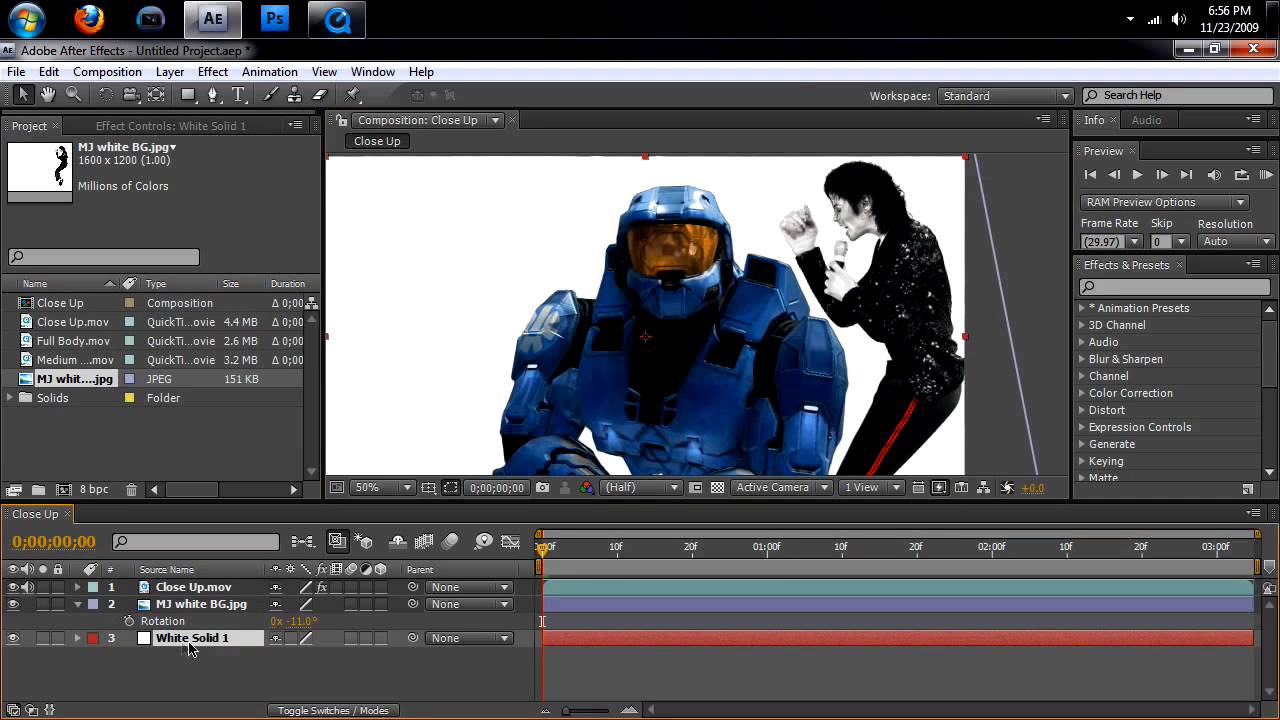
click(185, 588)
click(77, 604)
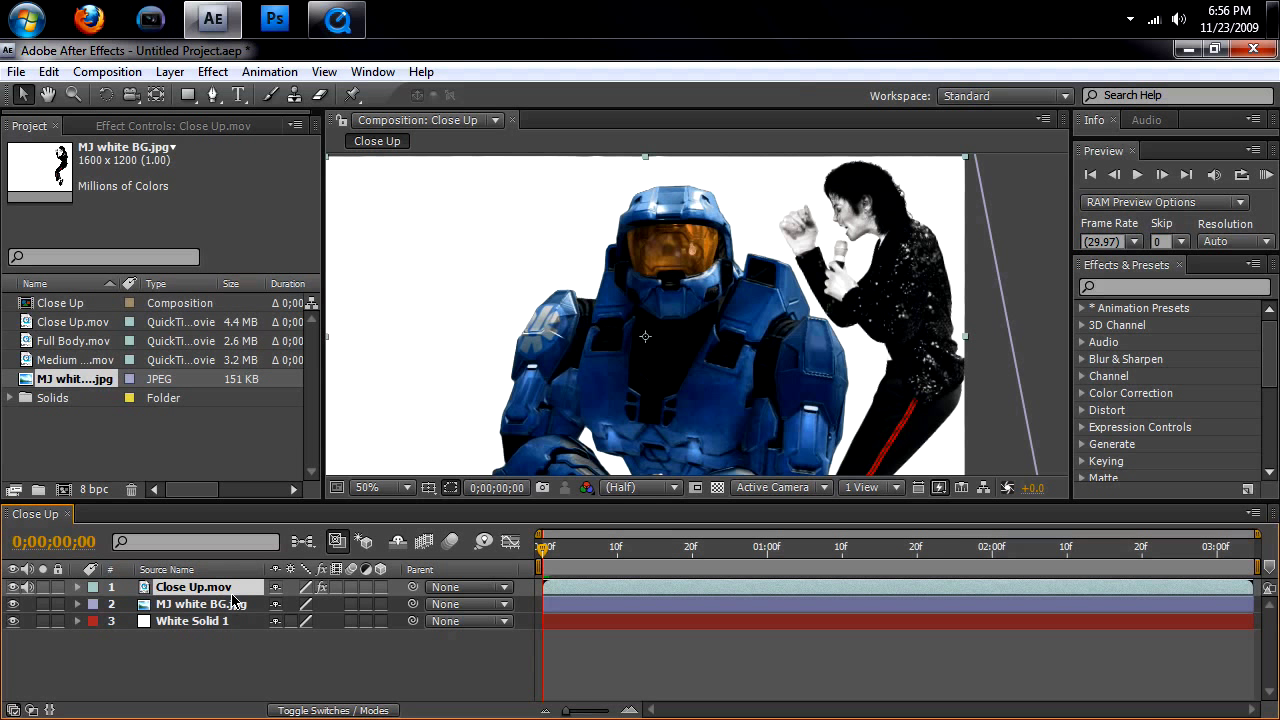
key(ctrl+d)
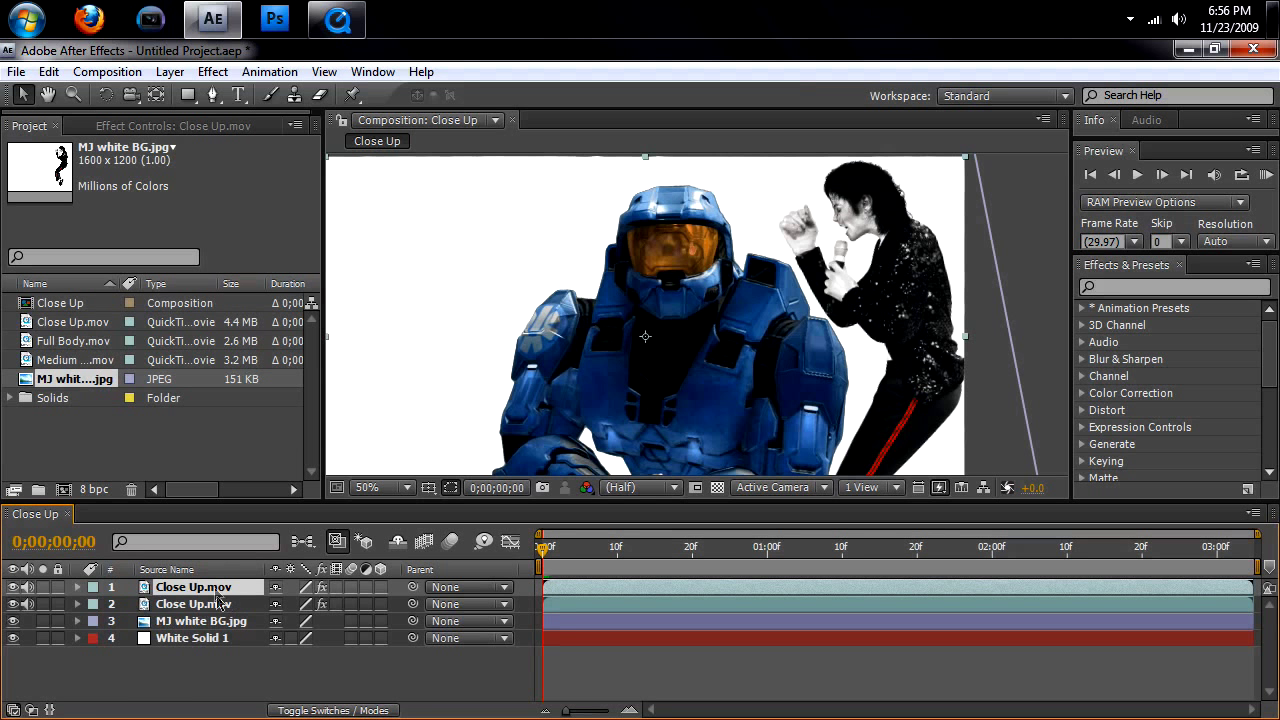
- Start a pen mask on the top Close Up.mov layer, tracing around the helmet's edges
click(212, 94)
scroll(592, 357, up, 2)
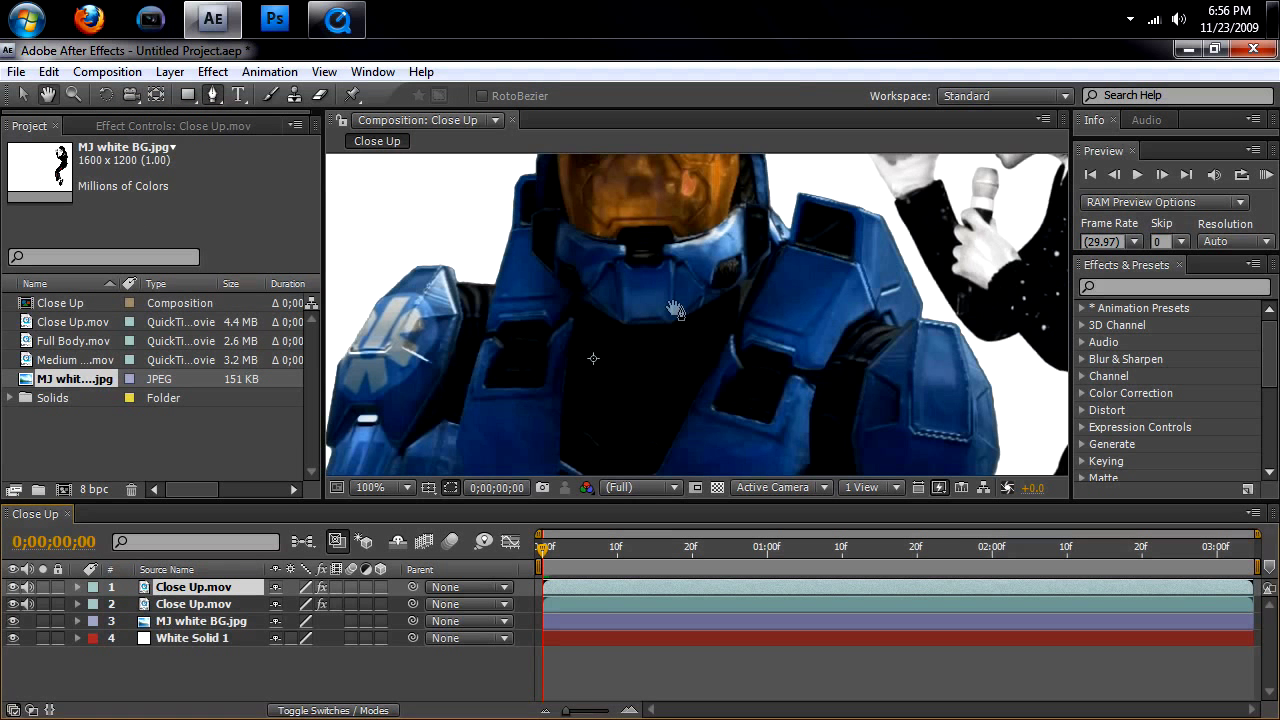
drag(676, 309, 727, 424)
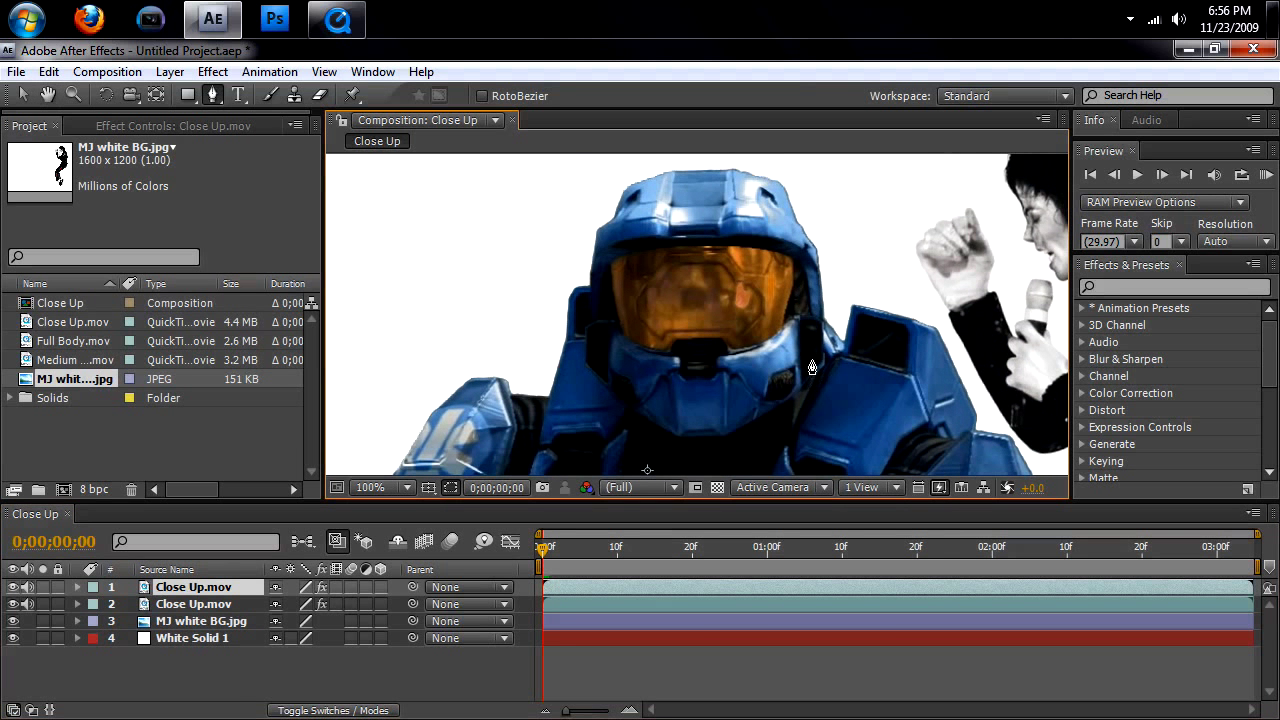
click(803, 355)
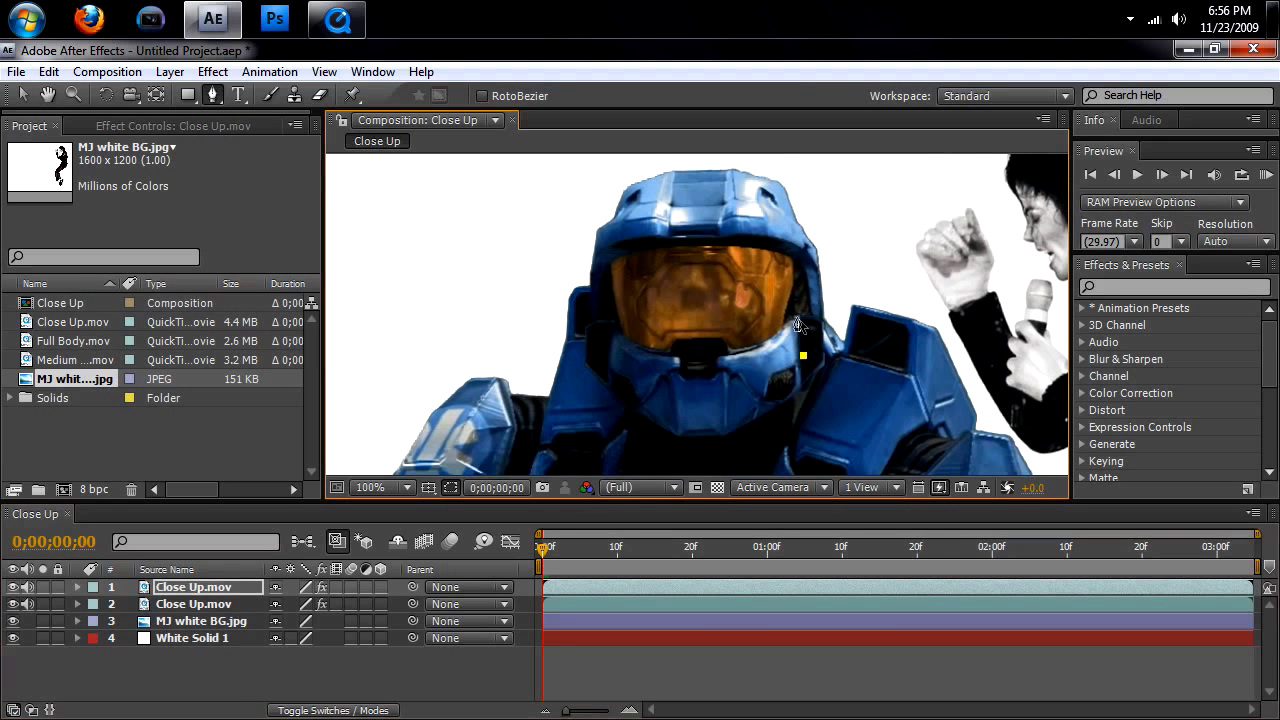
click(795, 315)
click(795, 265)
click(782, 232)
click(623, 256)
click(617, 308)
click(612, 354)
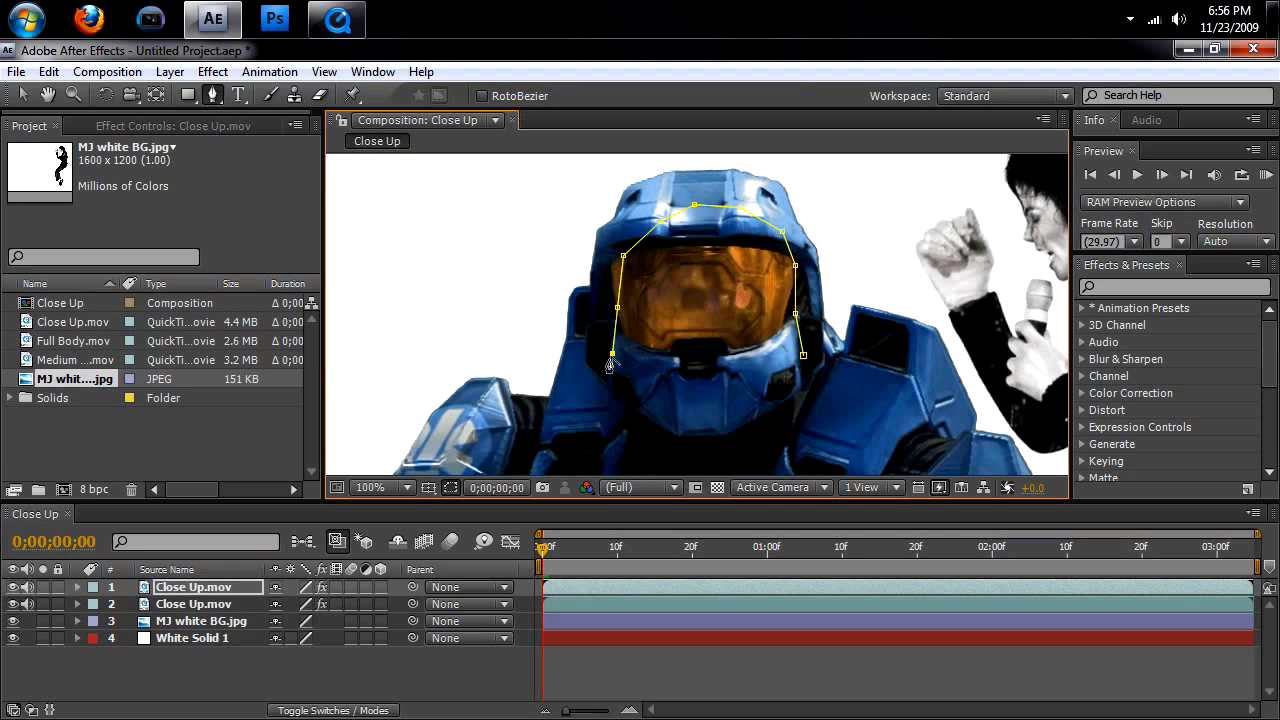
click(583, 421)
- Extend the mask down the shoulder edge, down the arm and along the lower arm
drag(532, 445, 566, 277)
click(521, 286)
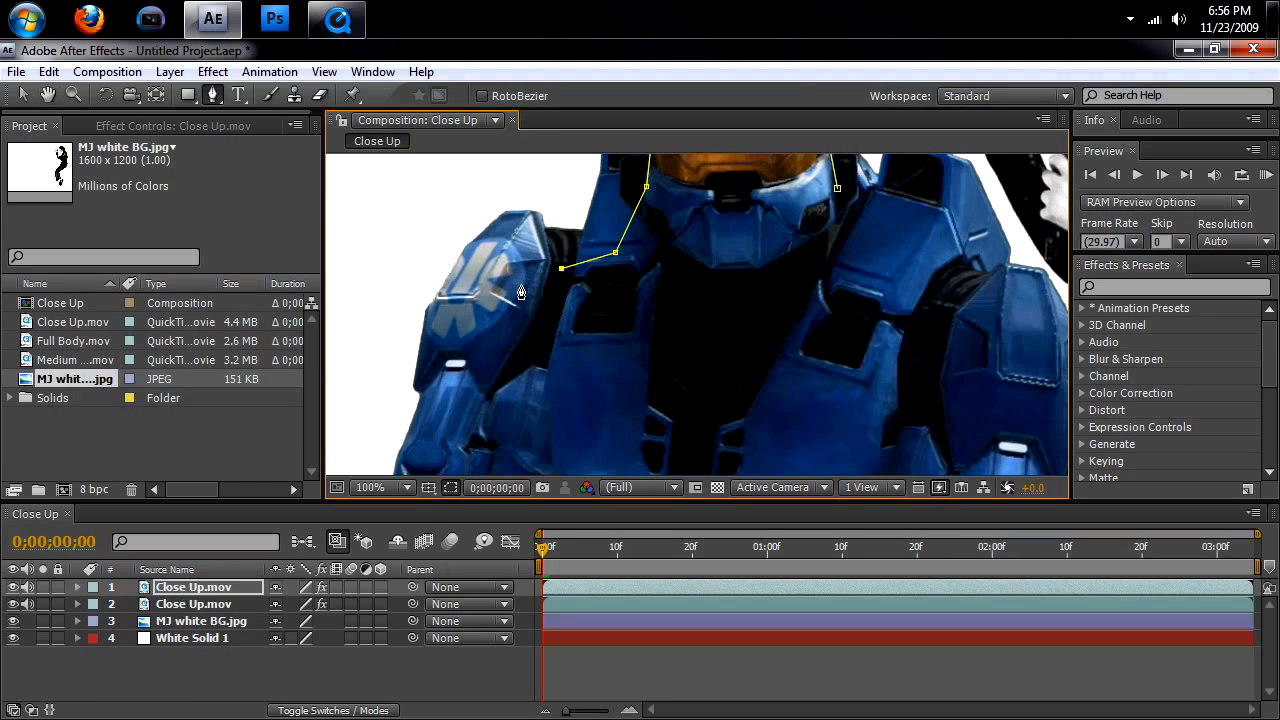
click(500, 350)
click(484, 409)
drag(484, 409, 569, 131)
click(480, 238)
click(477, 282)
click(480, 335)
click(505, 356)
click(553, 384)
click(589, 399)
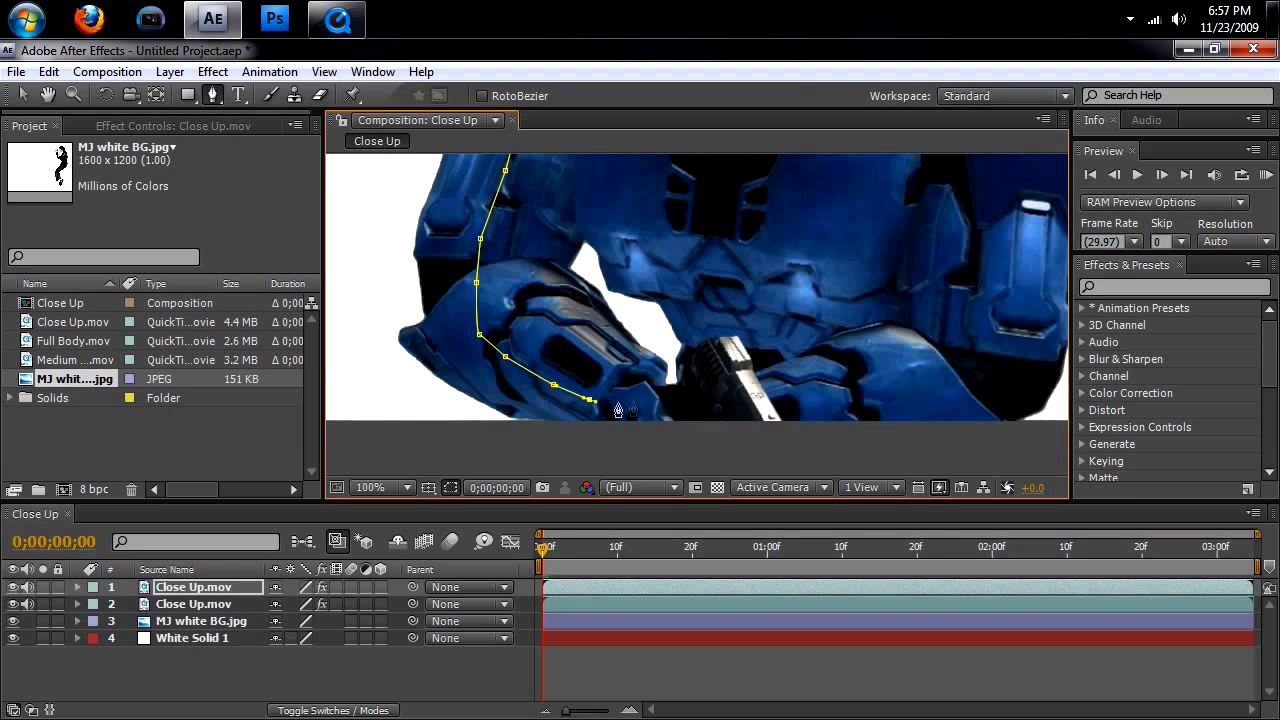
click(638, 399)
click(614, 365)
click(574, 338)
- Carry the mask back up over the arm, then down and along the gun
click(542, 295)
click(540, 267)
click(554, 215)
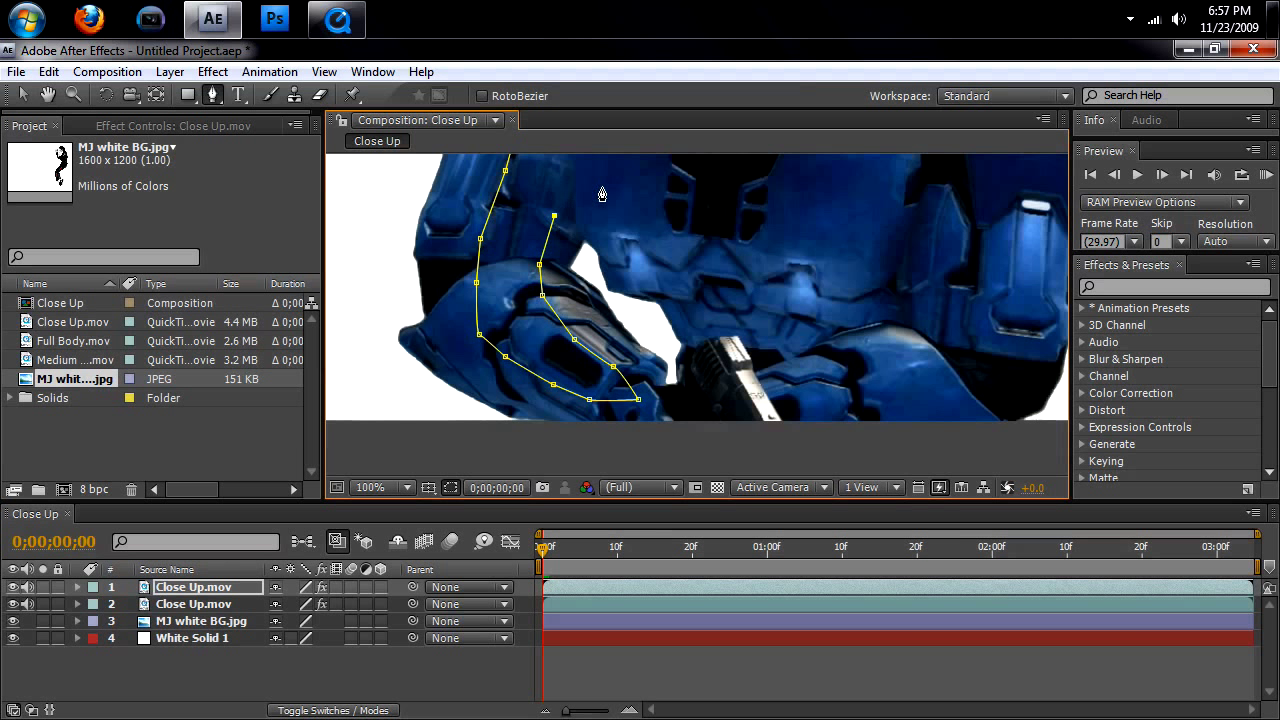
click(601, 187)
click(638, 211)
click(679, 264)
click(723, 318)
click(740, 368)
click(716, 392)
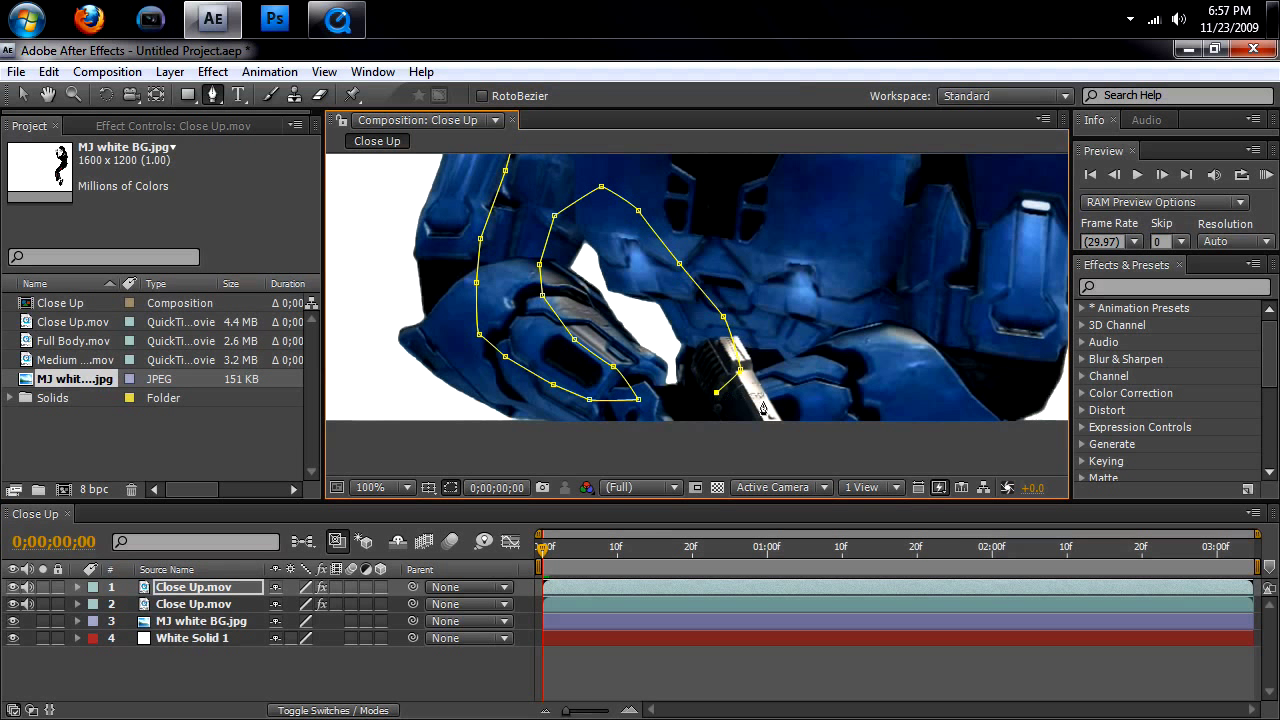
click(822, 406)
click(910, 399)
- Trace up the right armour edge and upper shoulder, bringing the mask back near its start
drag(941, 373, 790, 454)
click(831, 438)
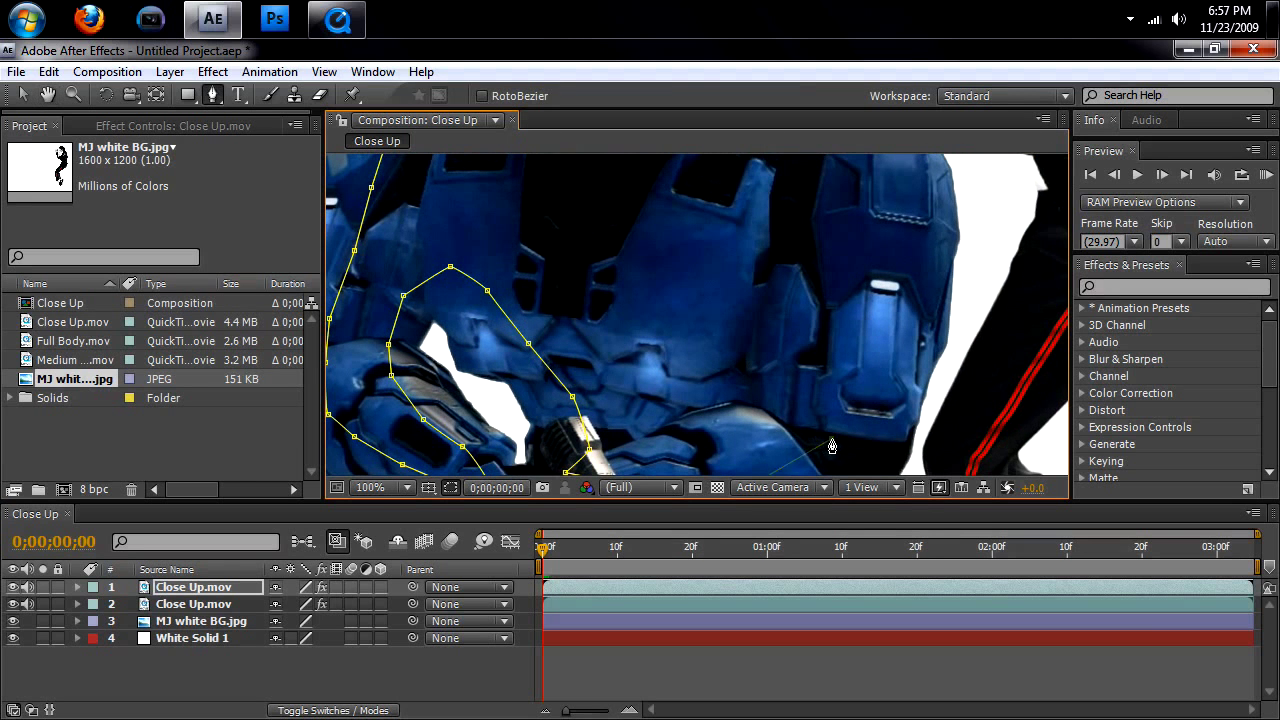
click(864, 398)
click(883, 345)
click(902, 277)
click(912, 229)
drag(913, 229, 910, 340)
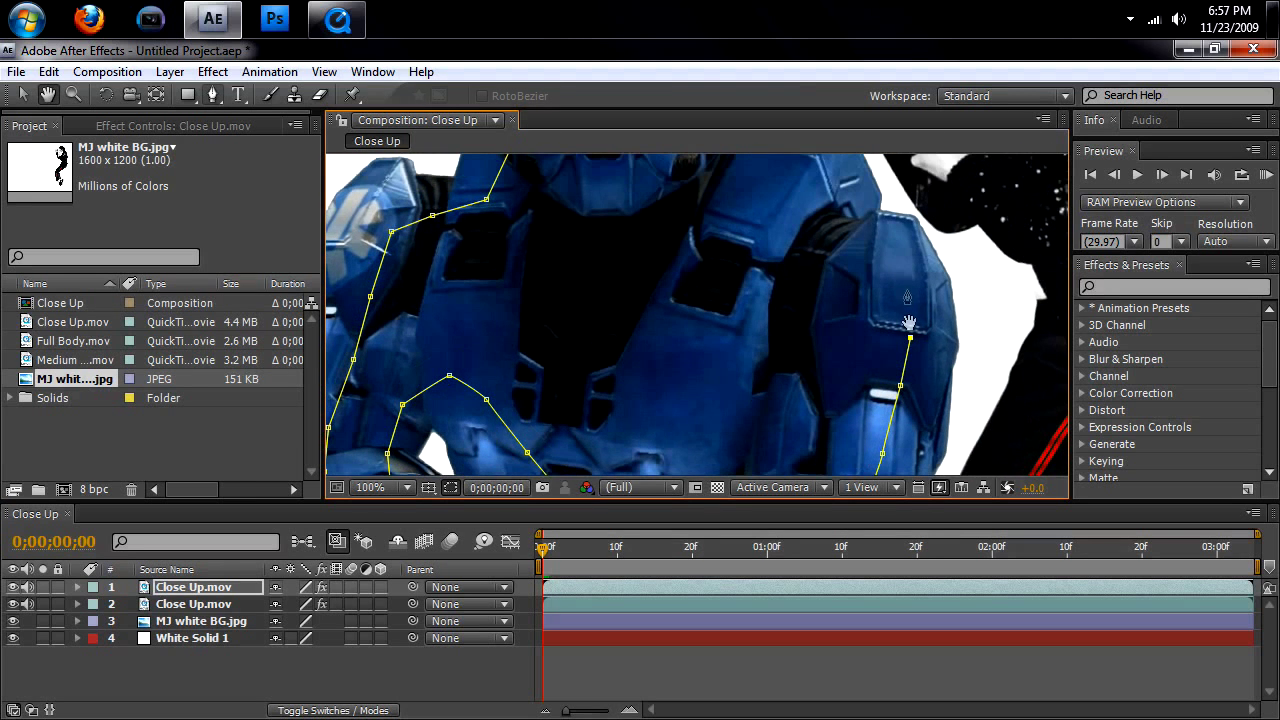
click(857, 240)
click(813, 205)
drag(810, 220, 805, 349)
click(812, 294)
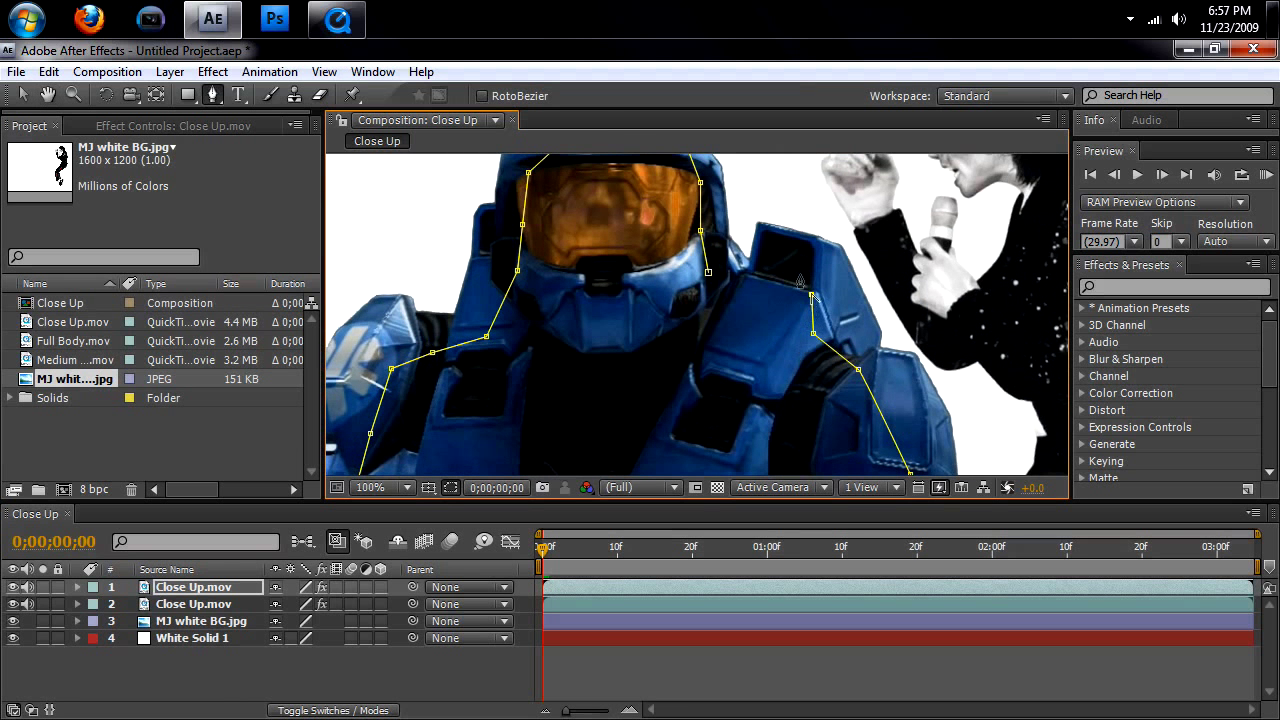
click(789, 262)
click(768, 323)
click(713, 320)
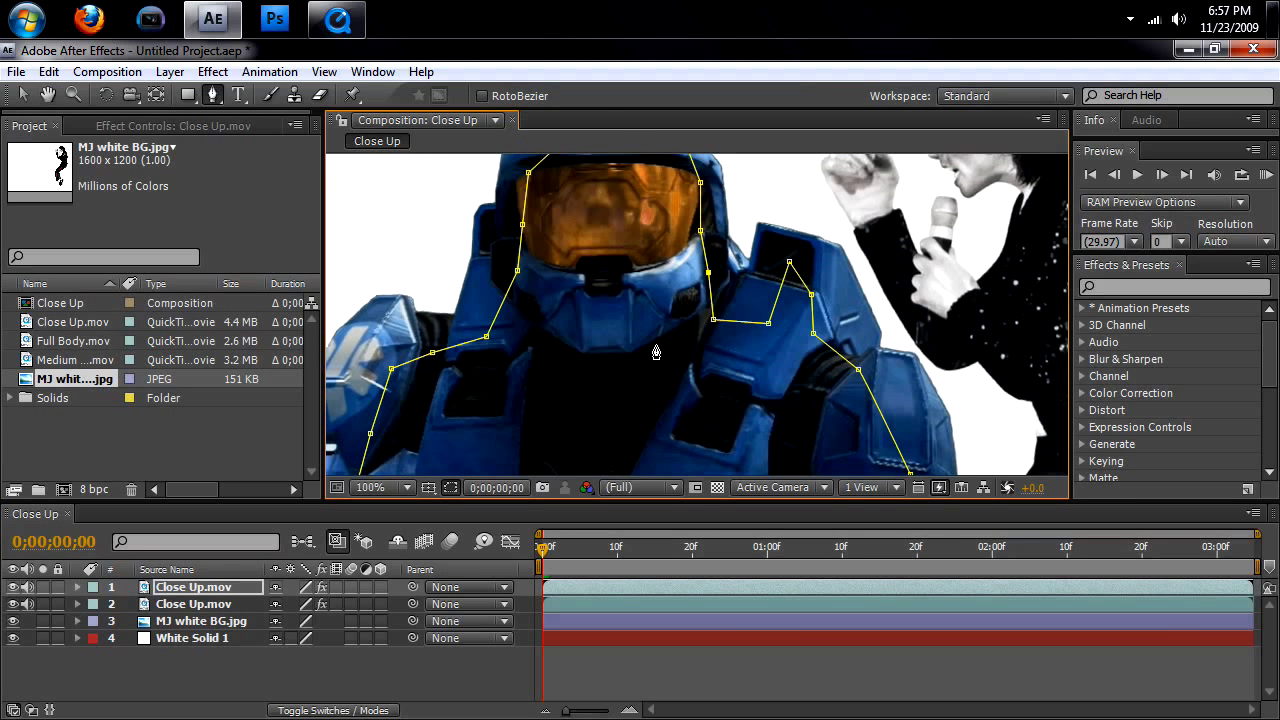
- Zoom out to frame the character and toggle the unmasked duplicate's visibility to check the mask
key(comma)
key(h)
drag(556, 339, 556, 325)
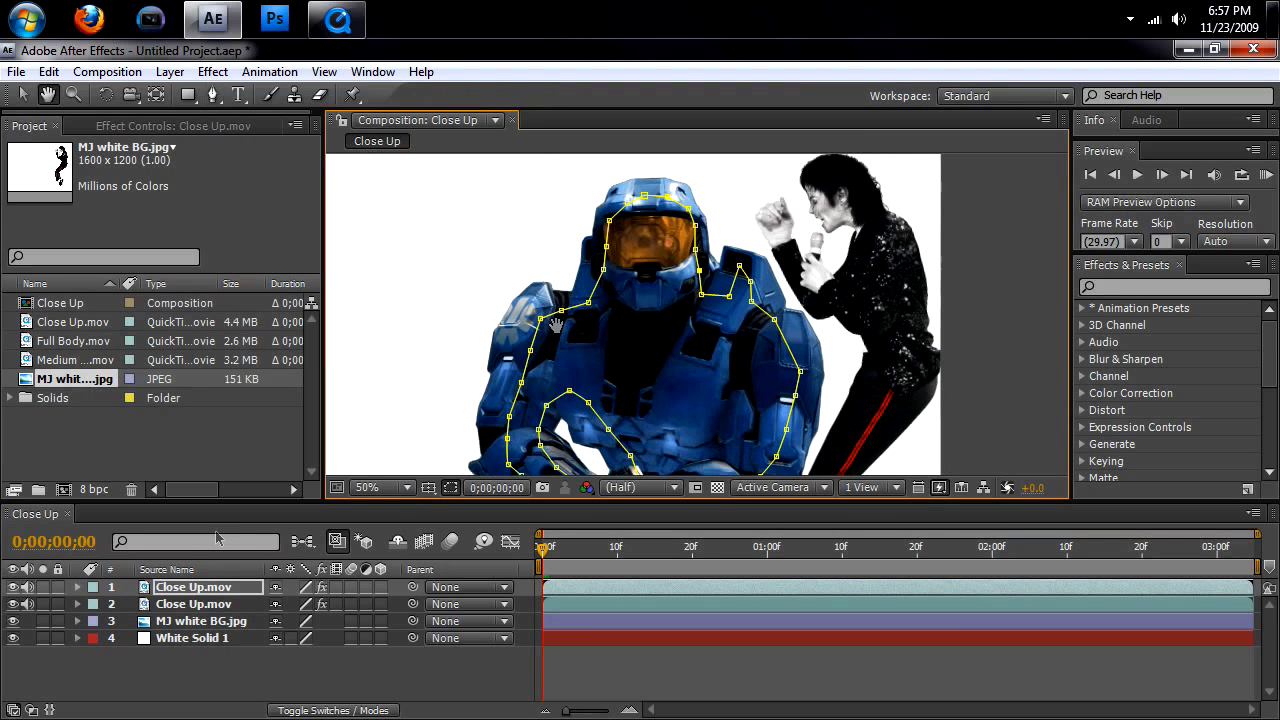
key(g)
click(14, 605)
click(14, 605)
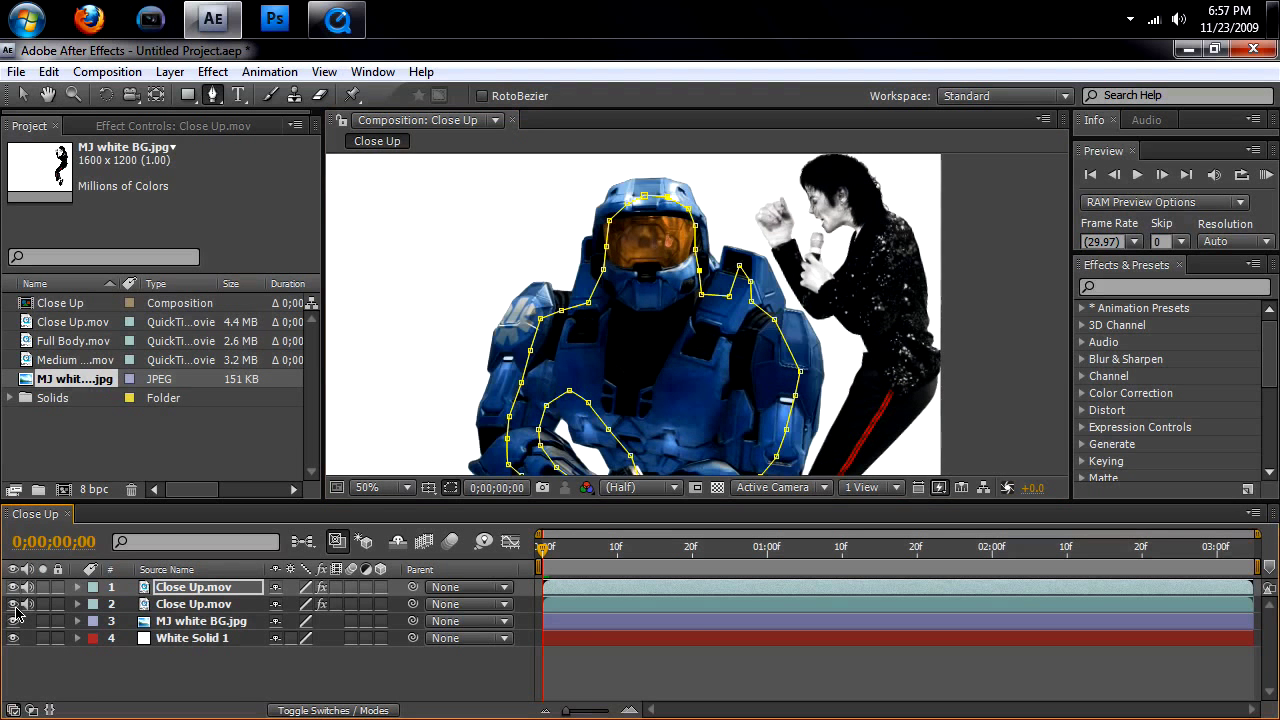
click(14, 605)
click(14, 605)
click(14, 605)
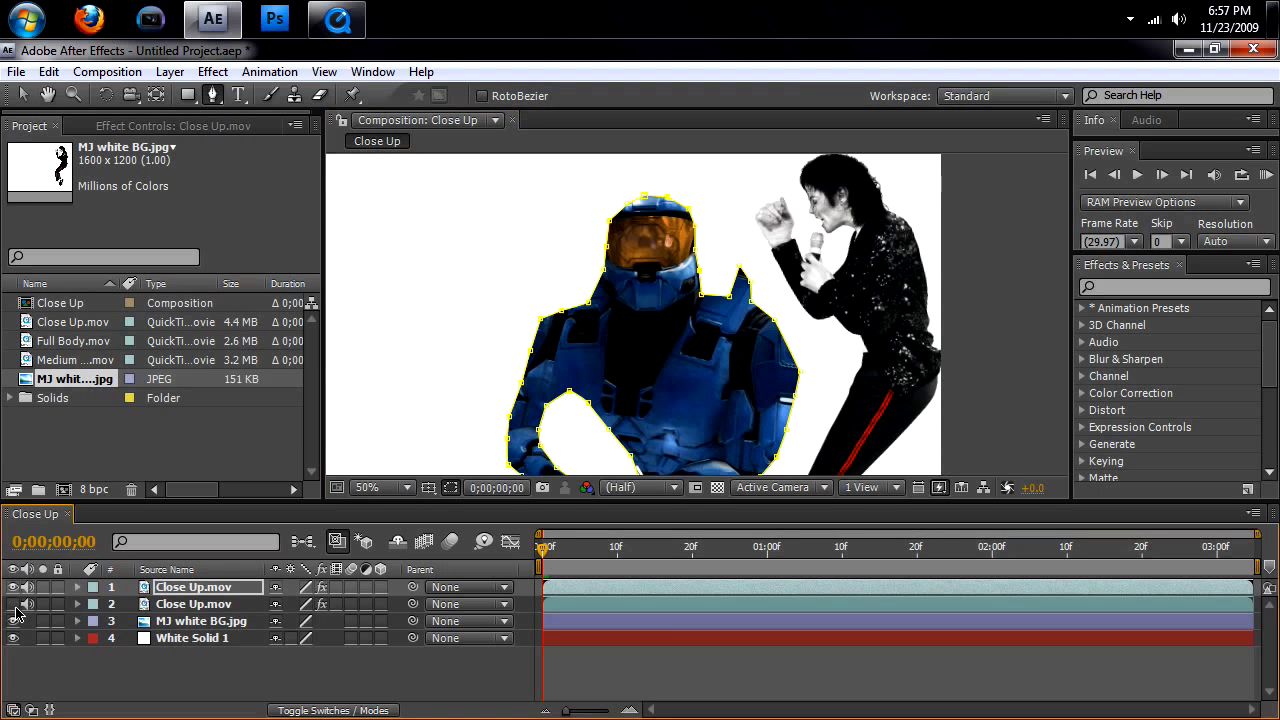
click(14, 605)
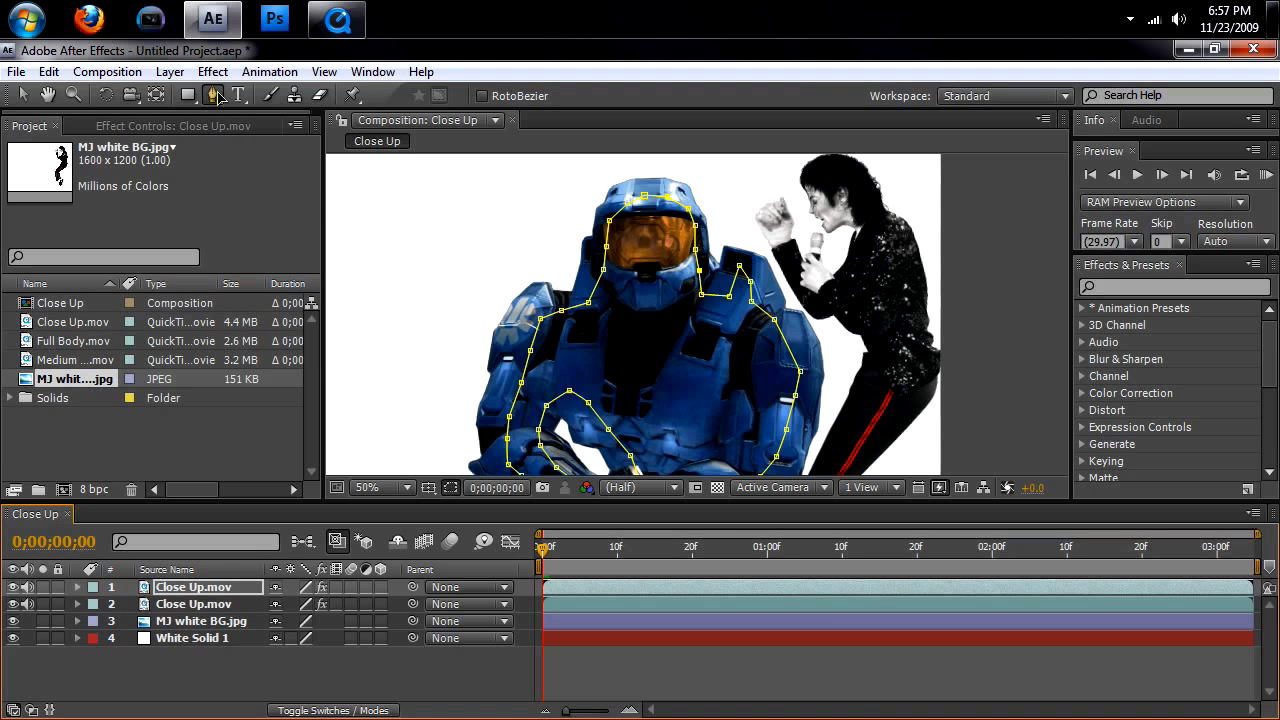
click(14, 605)
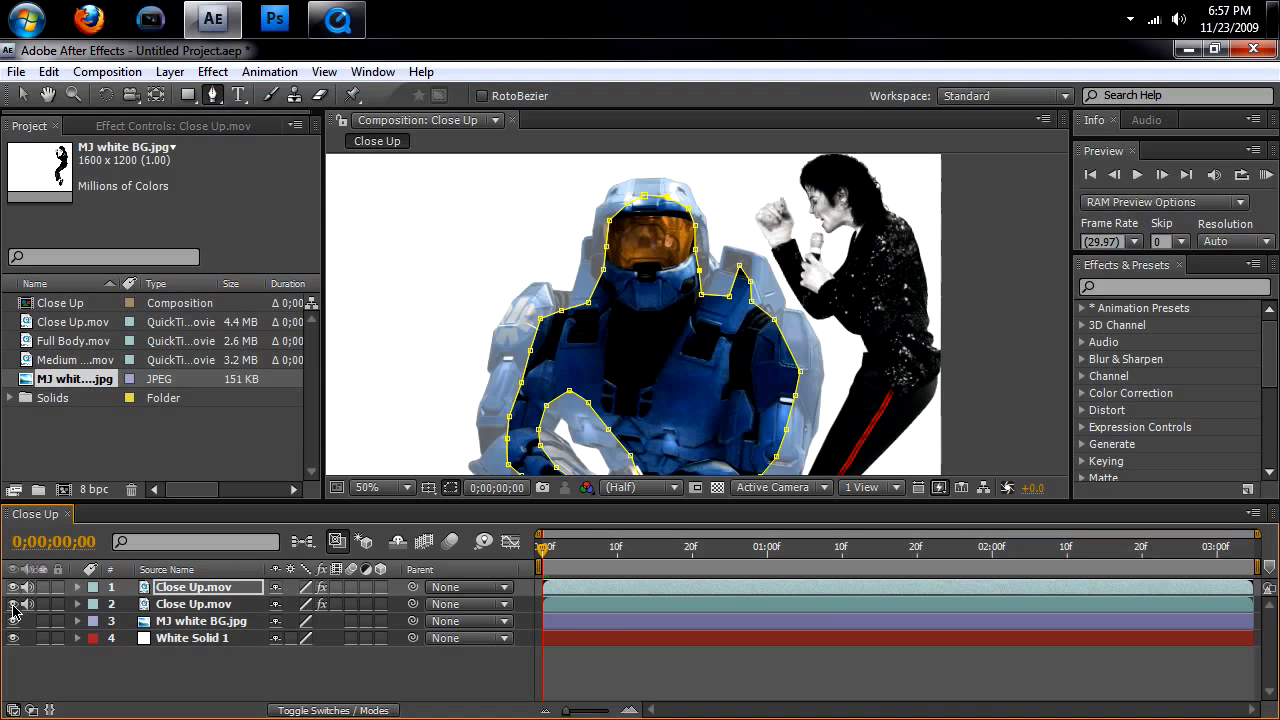
click(14, 605)
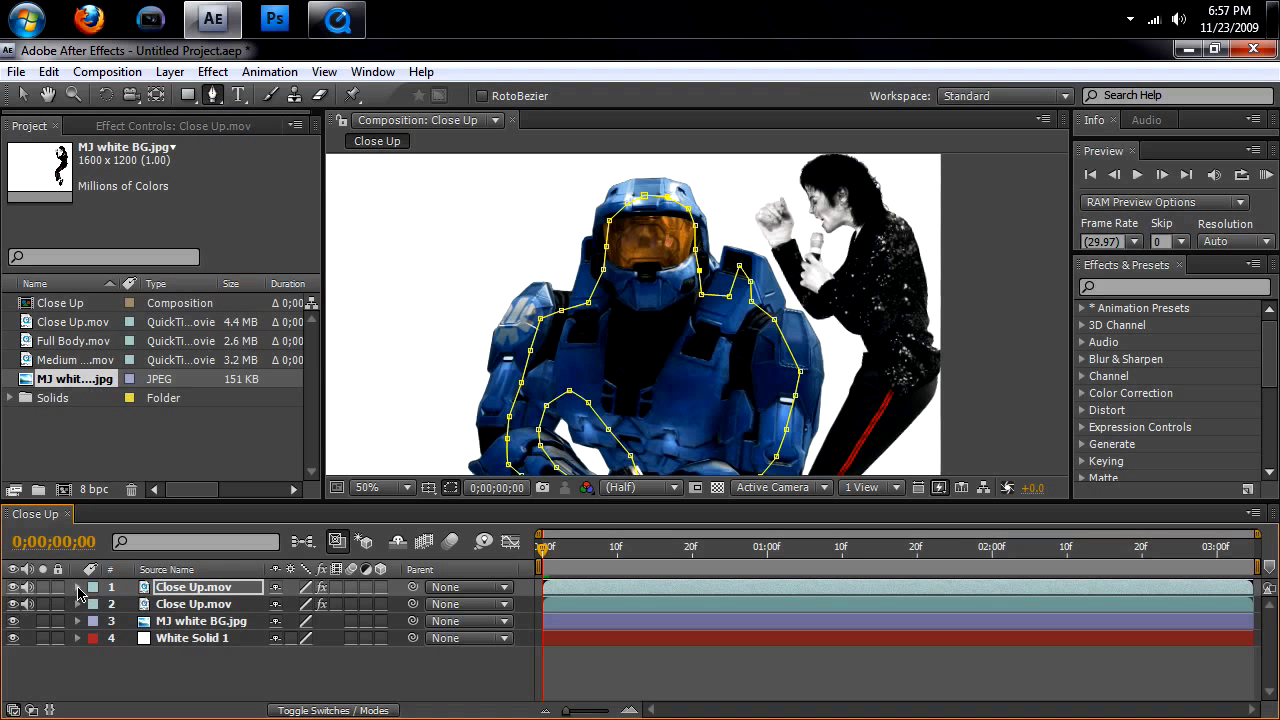
- Expand the top layer's Mask 1 and set Mask Feather to 44 pixels
click(77, 587)
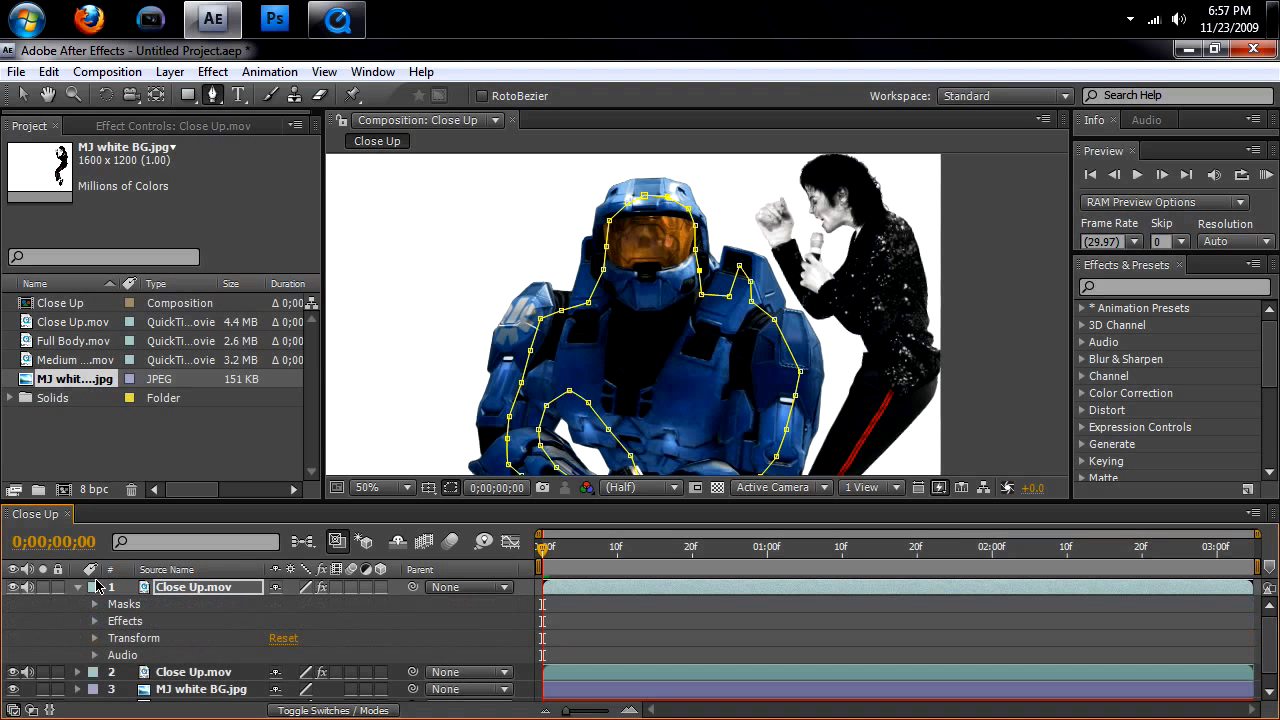
click(194, 590)
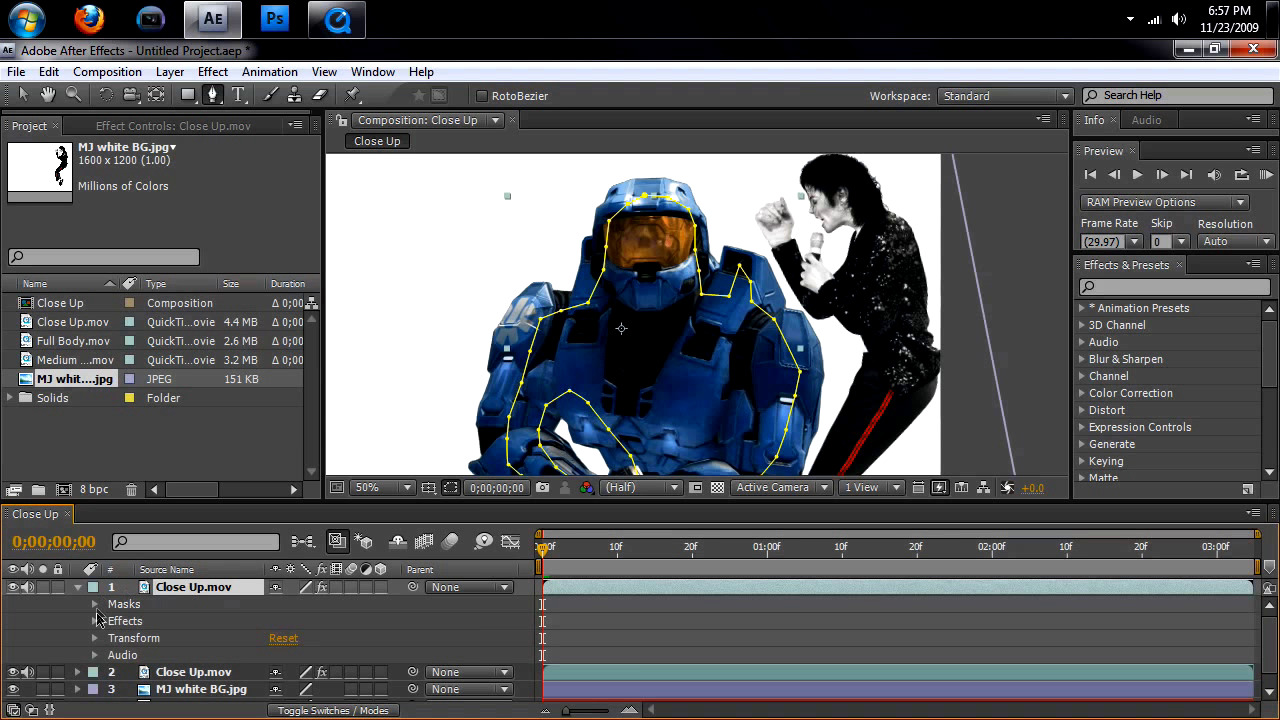
click(95, 604)
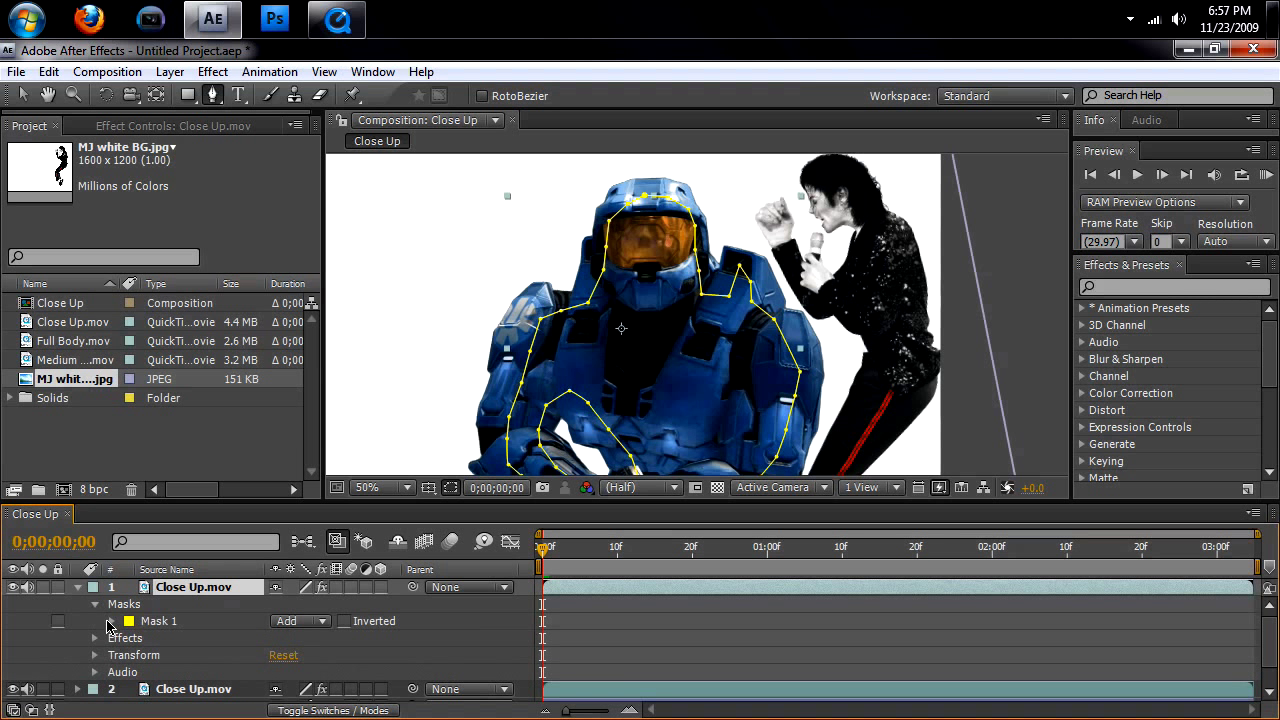
click(112, 621)
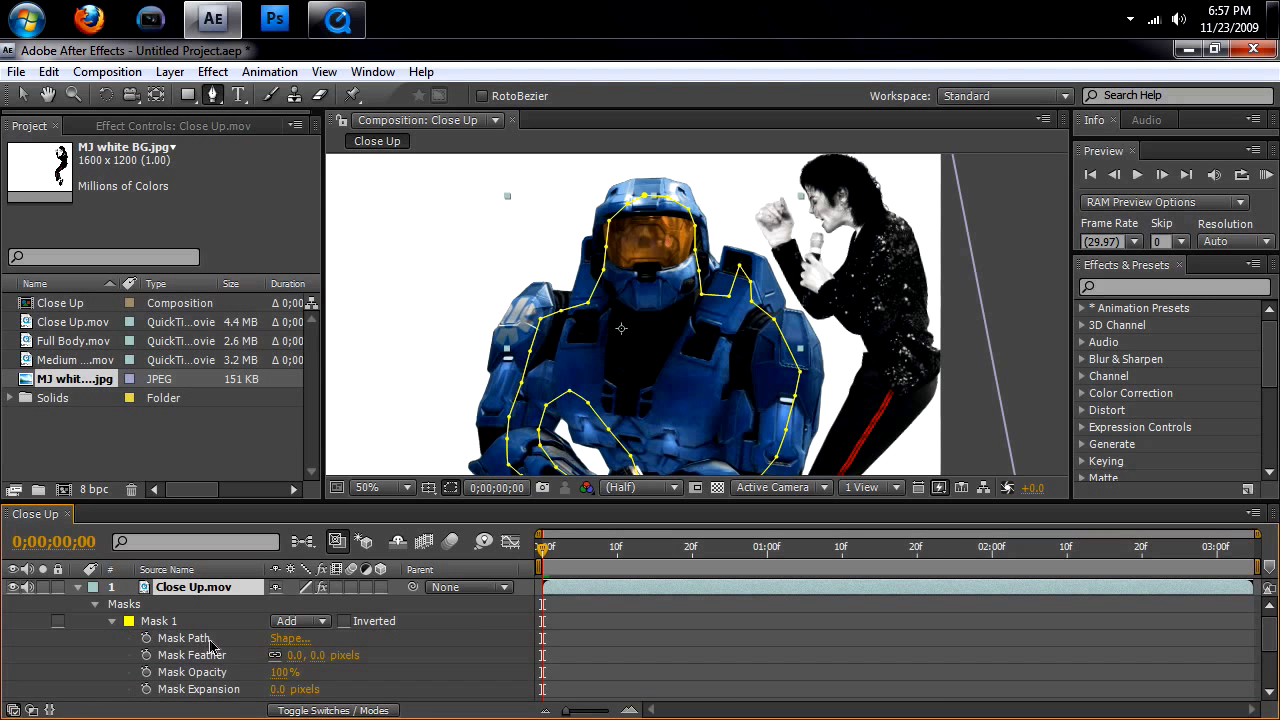
drag(290, 660, 310, 660)
scroll(32, 665, down, 5)
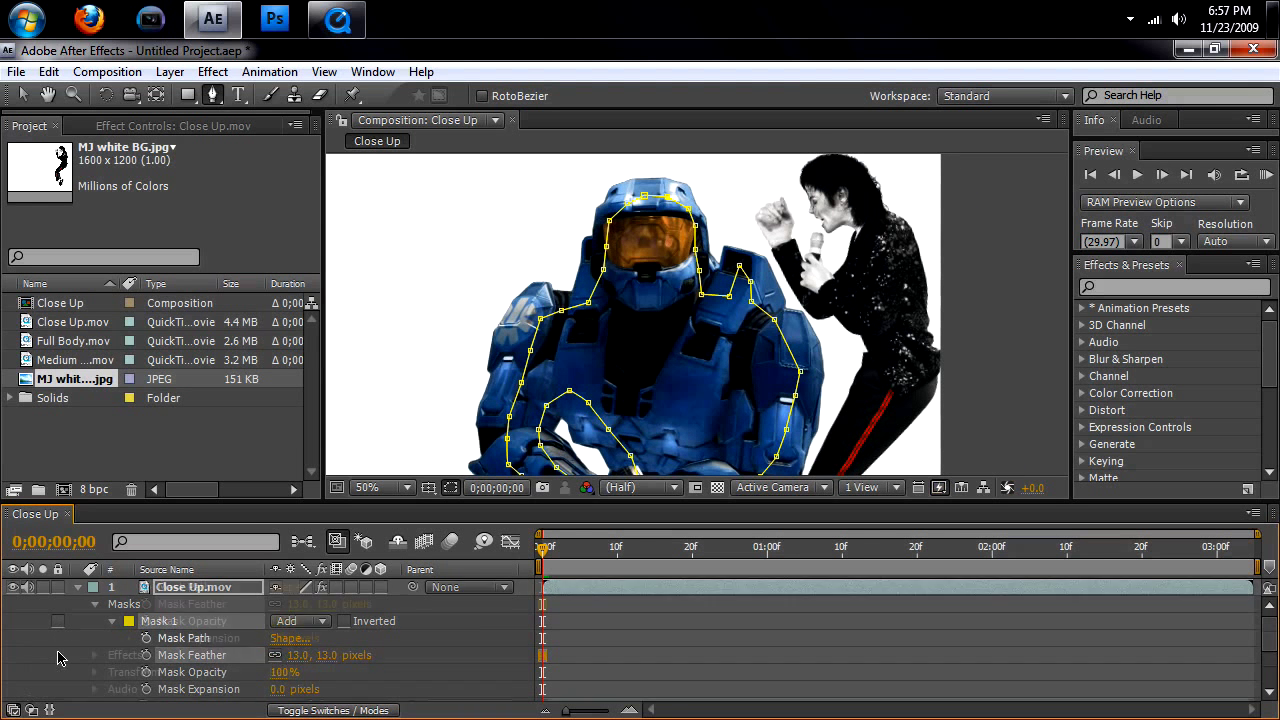
scroll(32, 663, up, 5)
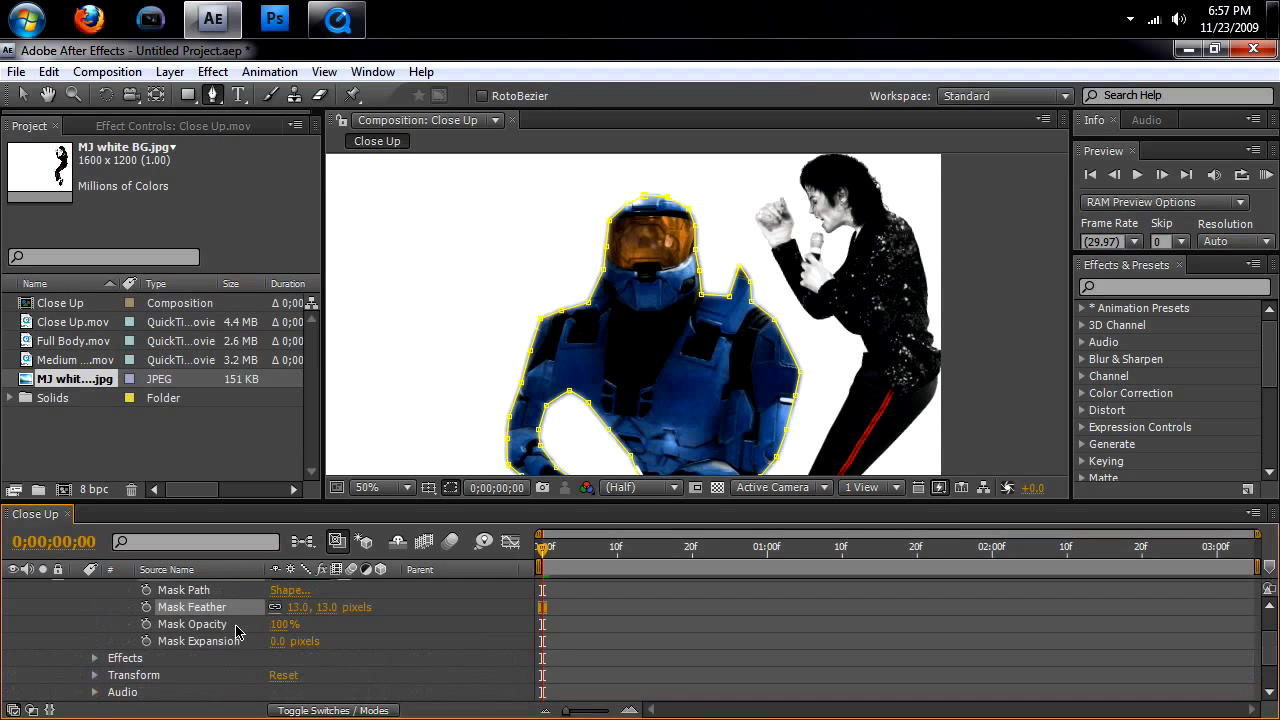
drag(298, 662, 340, 661)
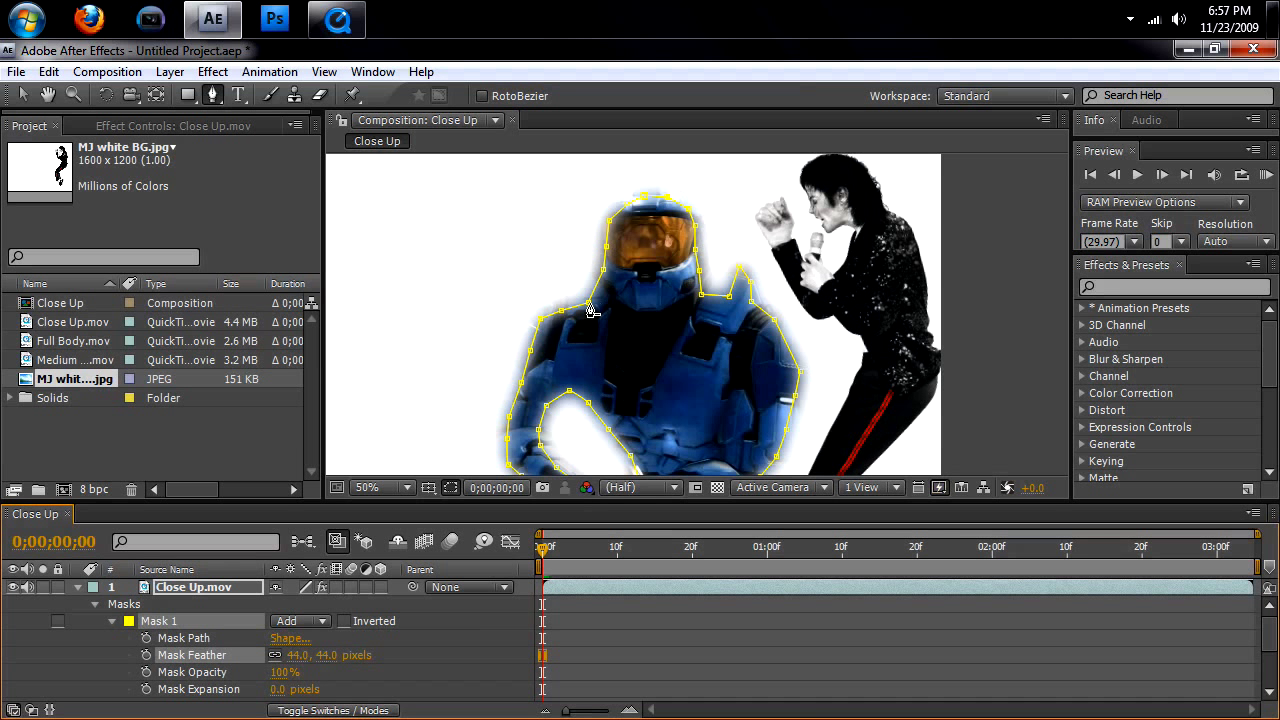
- Toggle the masked layer to inspect the feathered edge, then show the unmasked duplicate again
click(12, 588)
click(12, 588)
scroll(14, 678, down, 3)
click(12, 658)
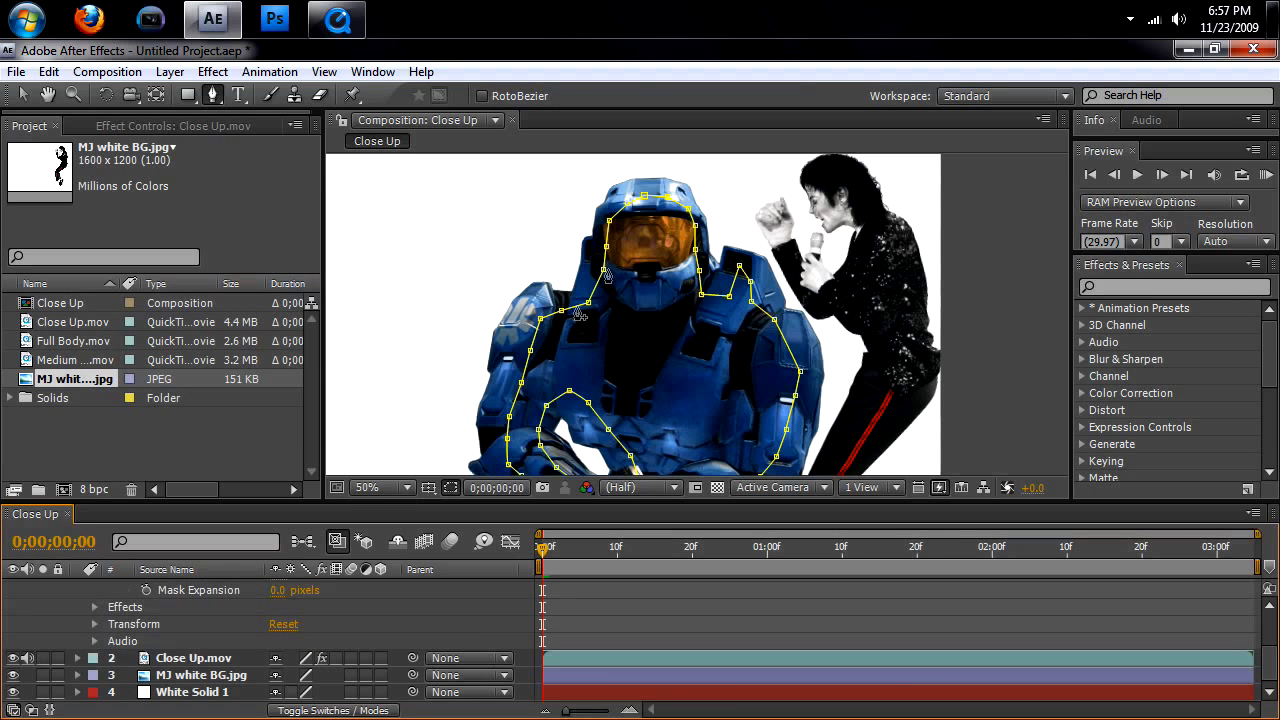
scroll(62, 624, up, 3)
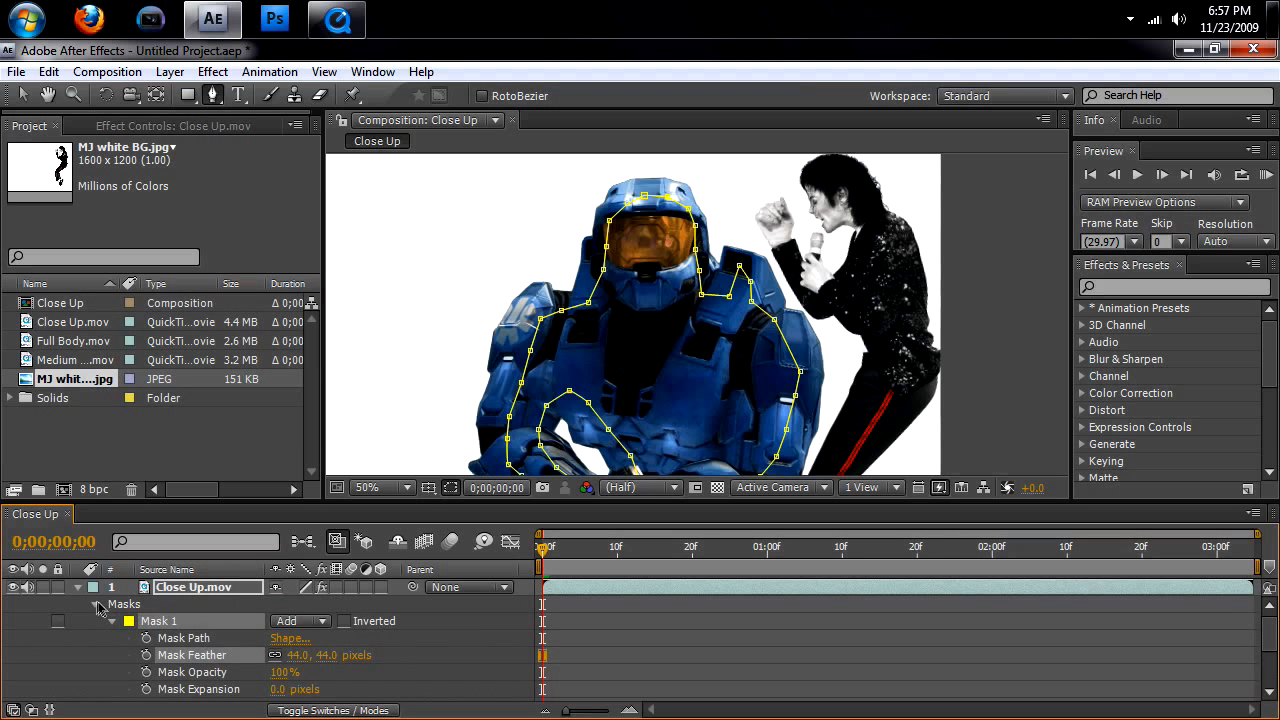
- Delete the Keylight (1.2) effect from the top Close Up.mov layer, keeping its mask
click(93, 605)
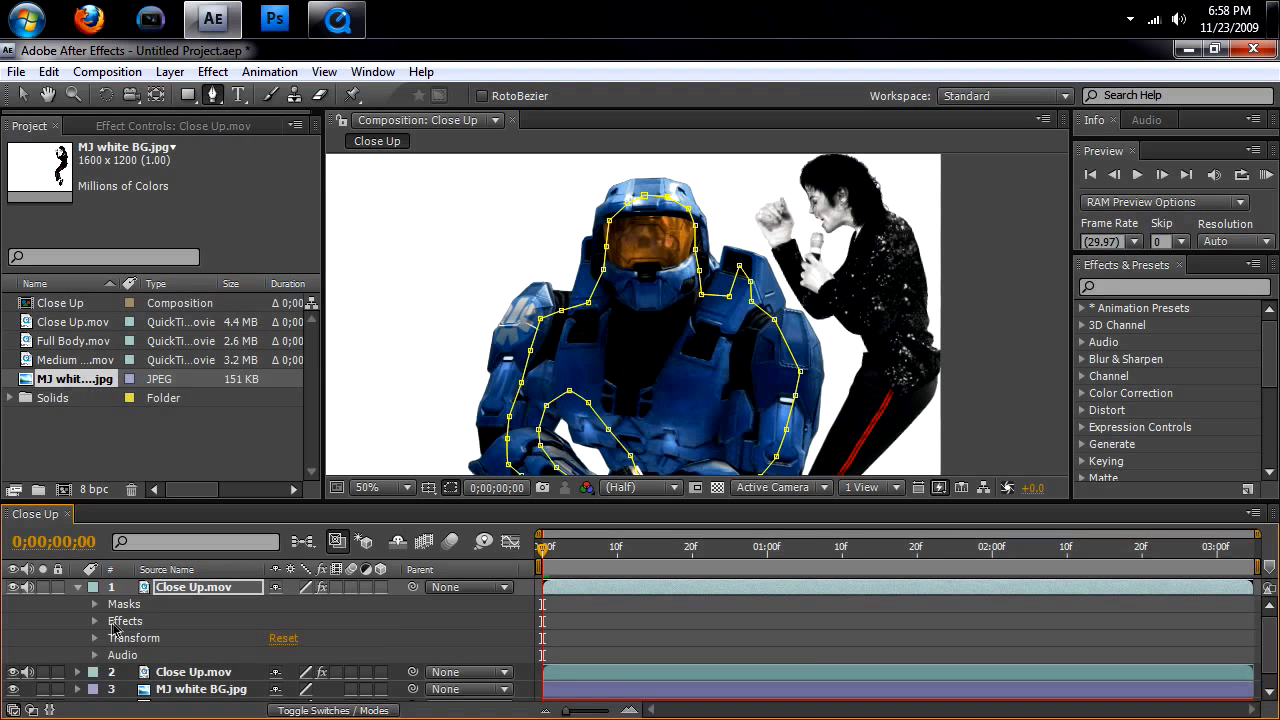
click(96, 623)
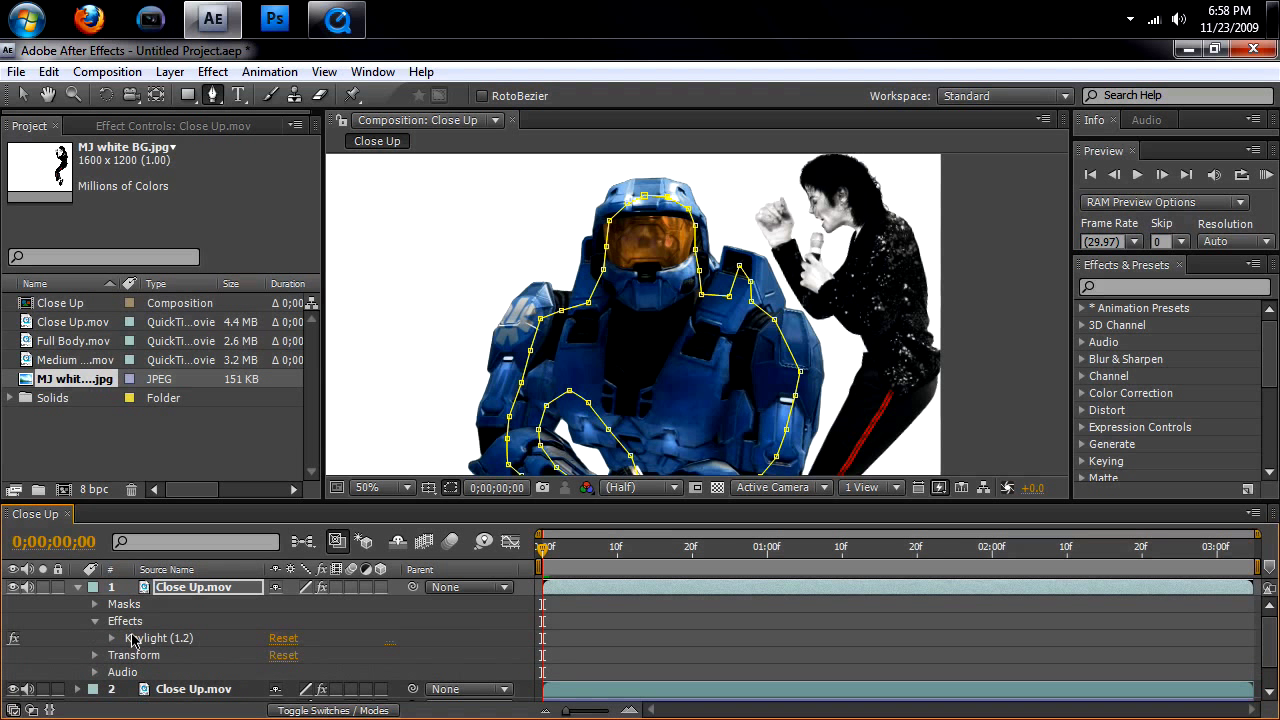
click(135, 640)
key(Delete)
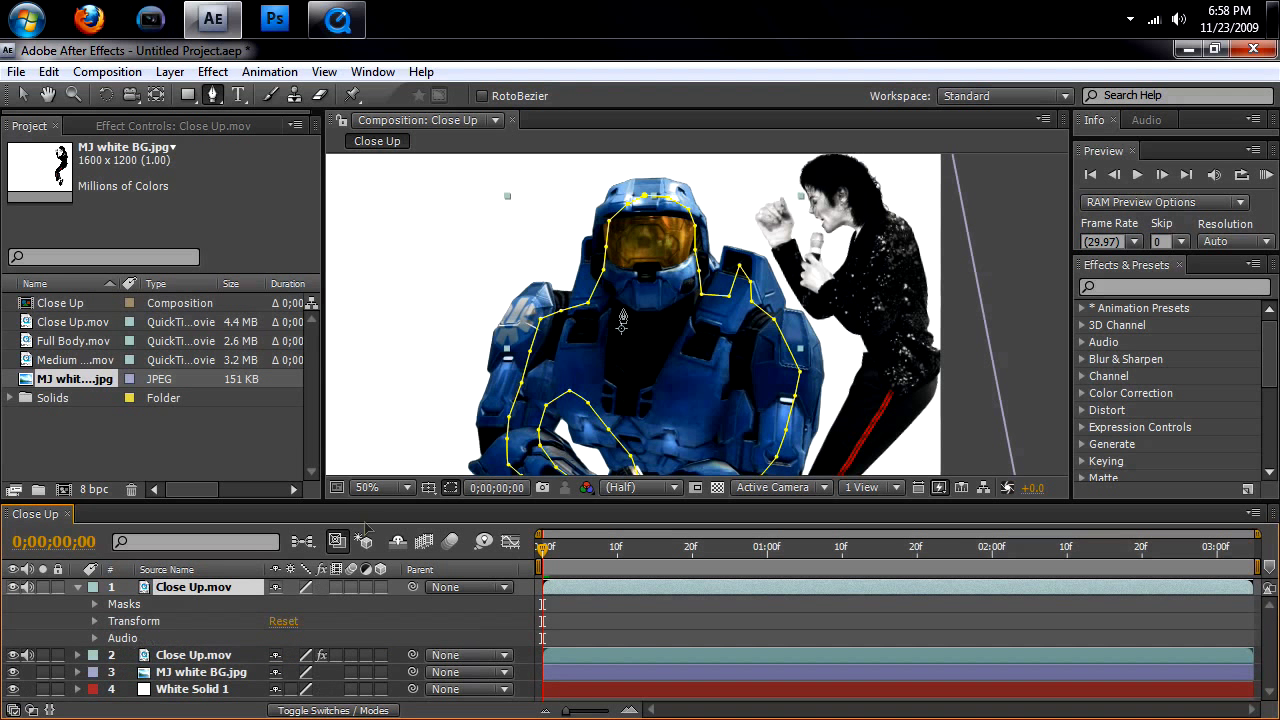
- Zoom in on the helmet visor, switch to the Pen tool, then zoom back out
key(period)
key(period)
key(h)
drag(614, 231, 623, 292)
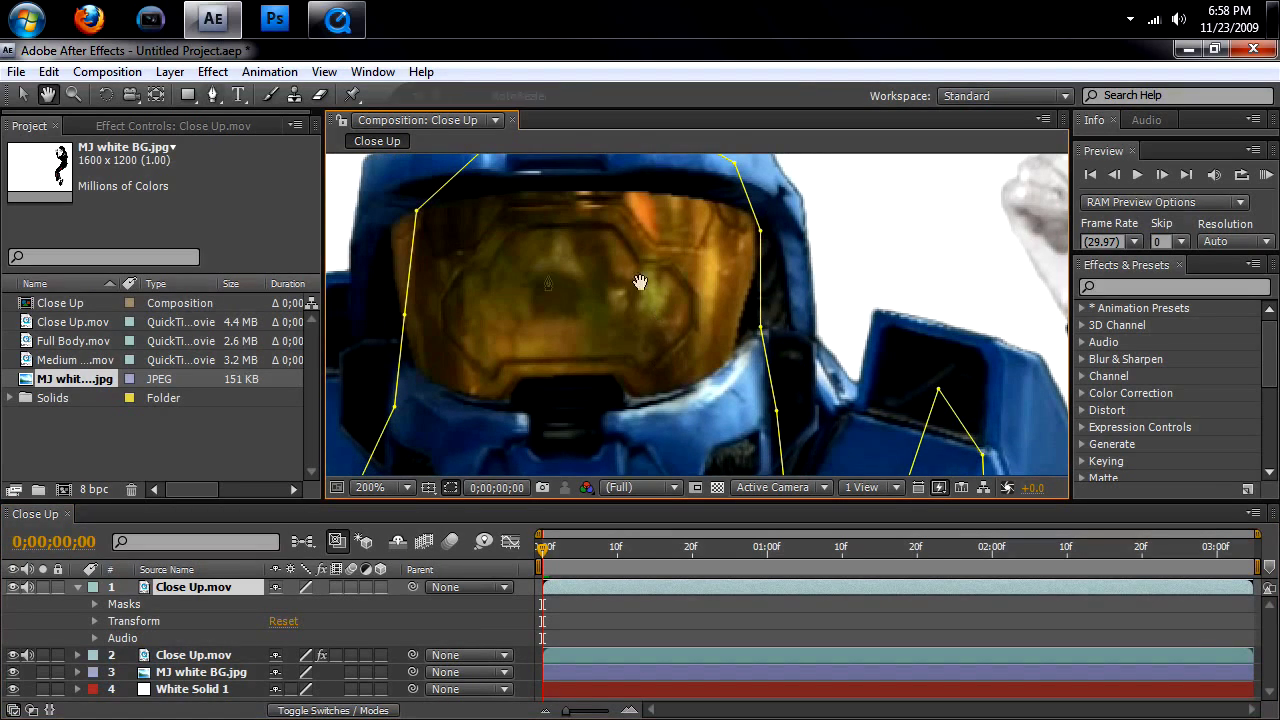
key(g)
key(comma)
key(comma)
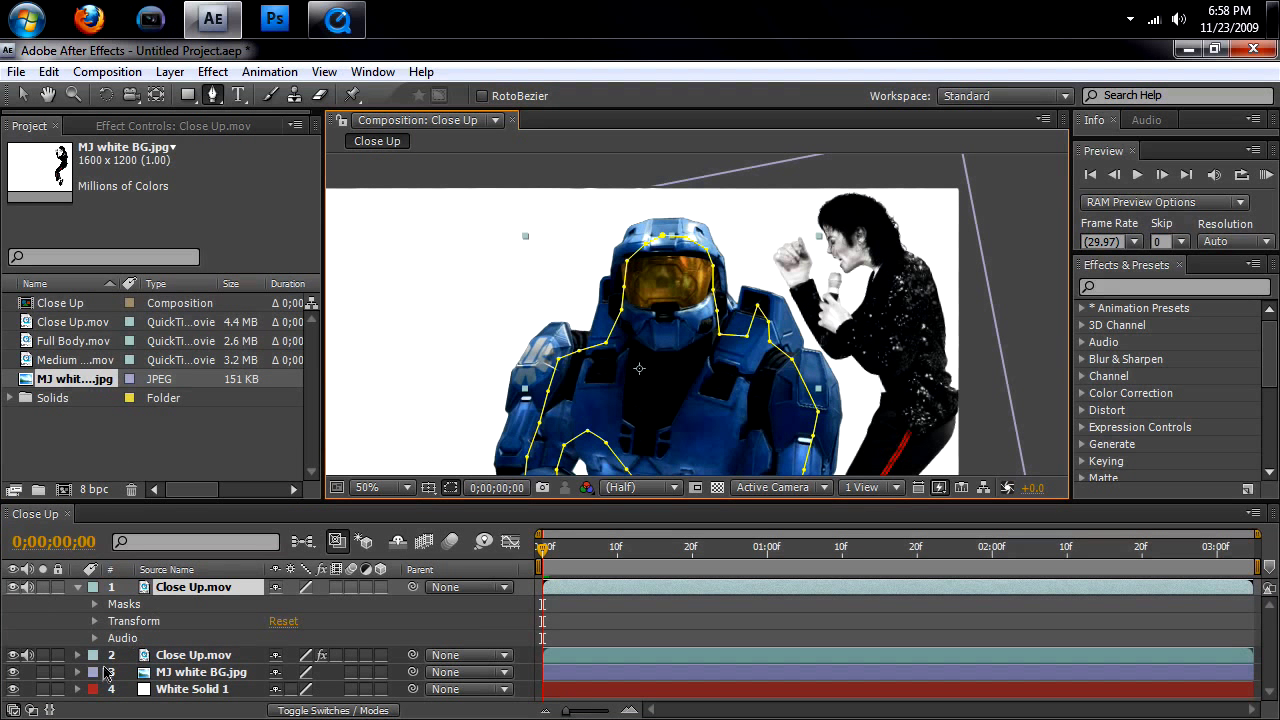
- Apply Effect > Color Correction > Exposure to the second Close Up.mov layer
click(168, 660)
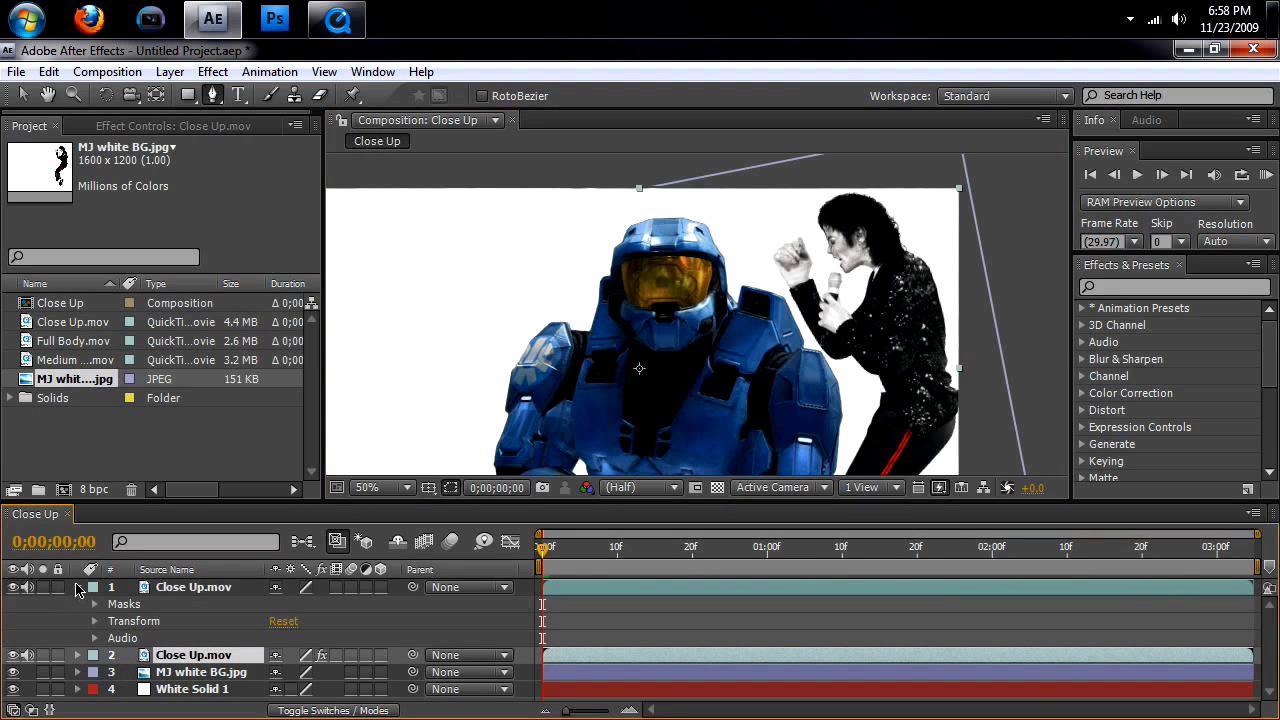
click(77, 587)
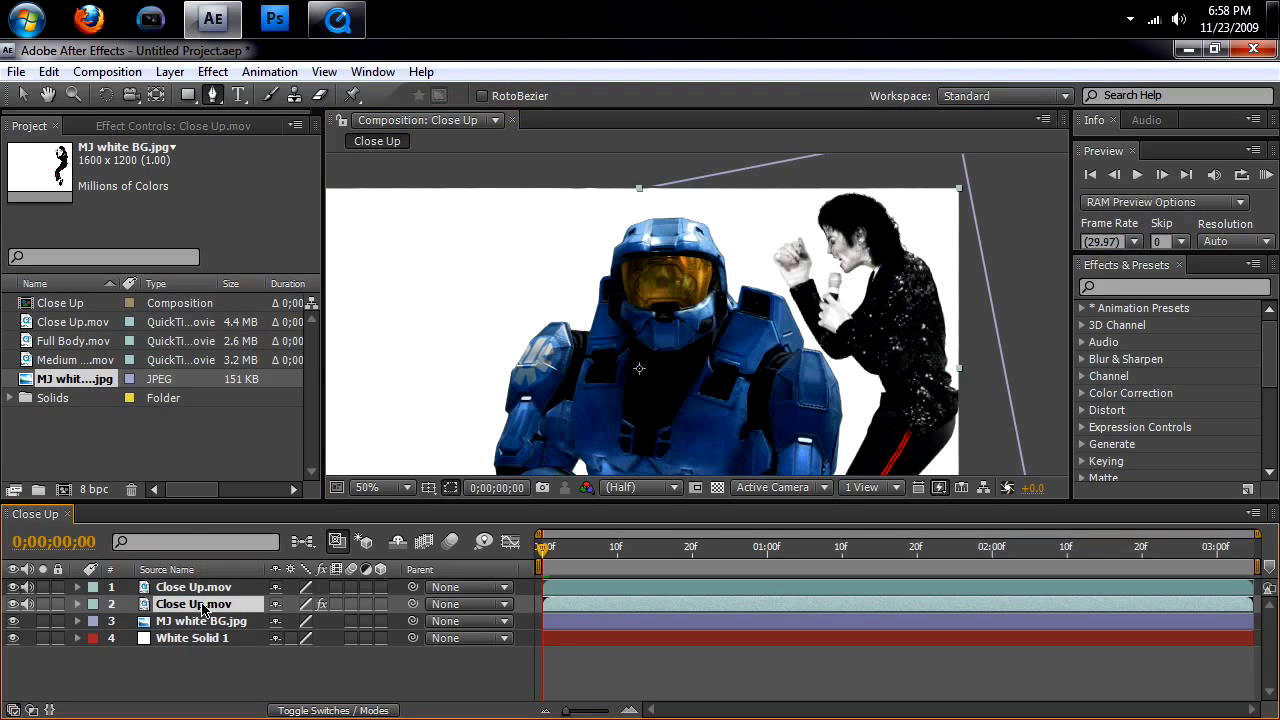
click(212, 72)
mouse_move(288, 262)
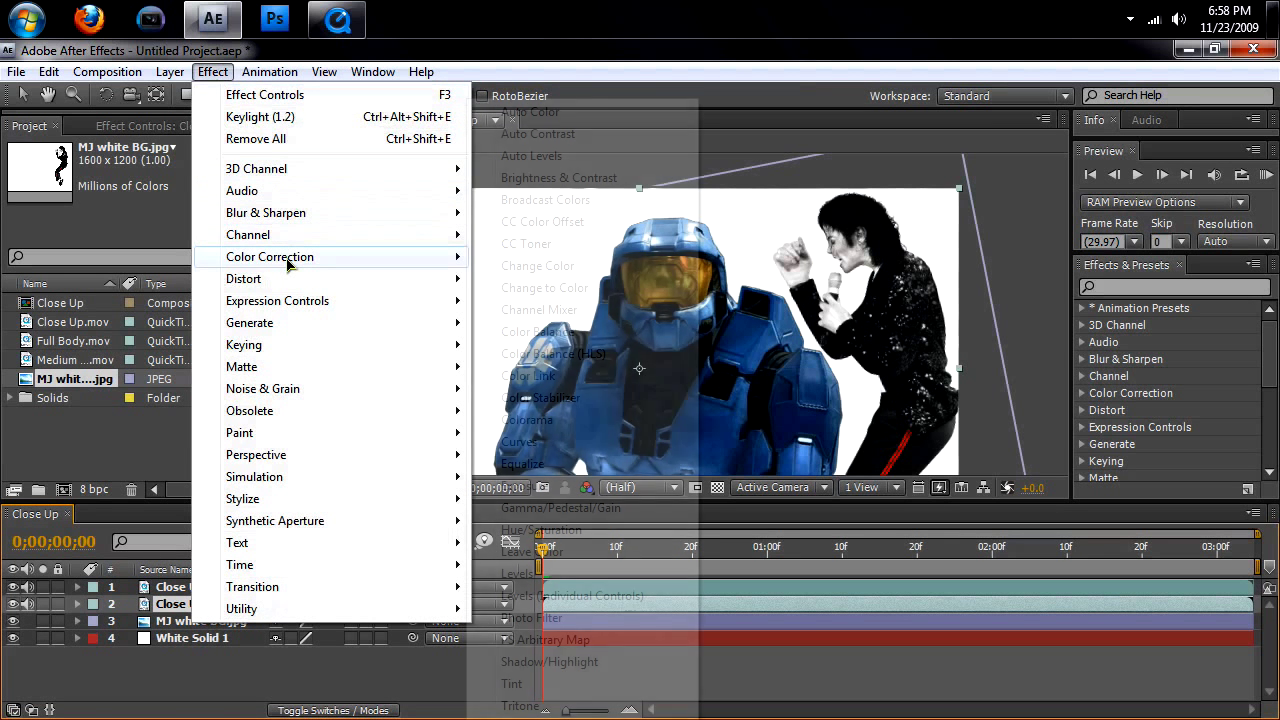
mouse_move(365, 323)
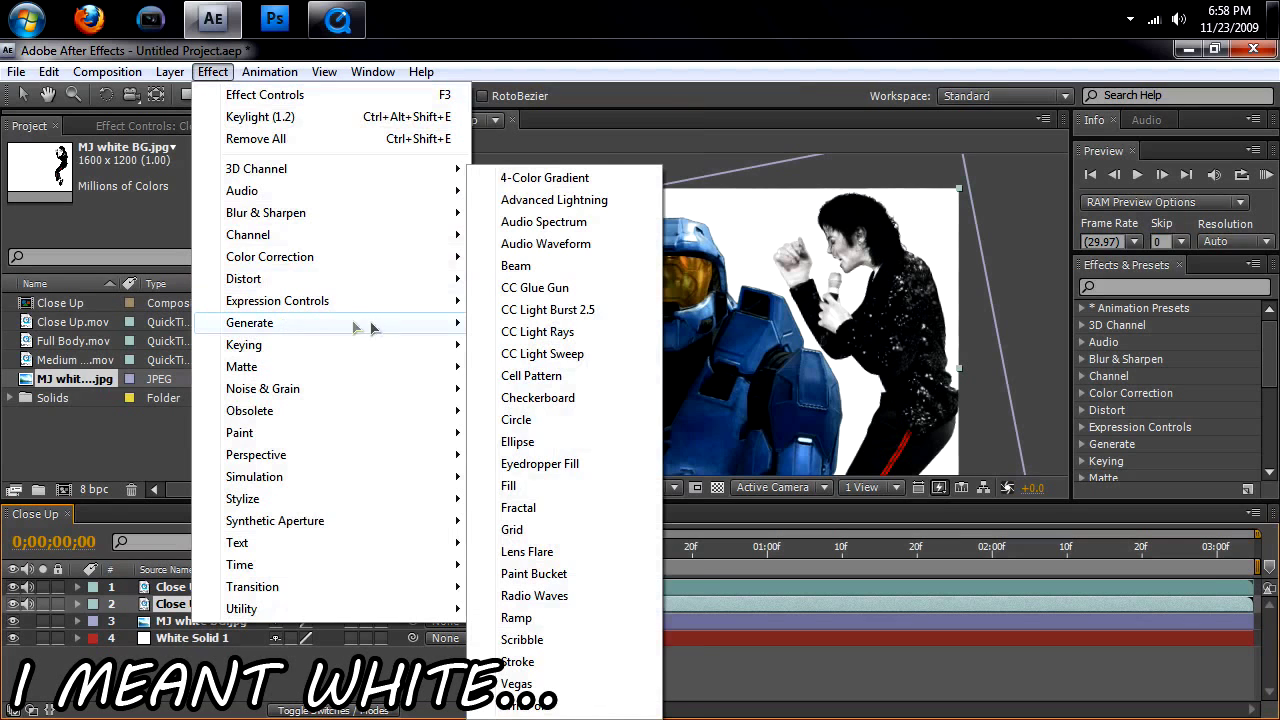
mouse_move(257, 73)
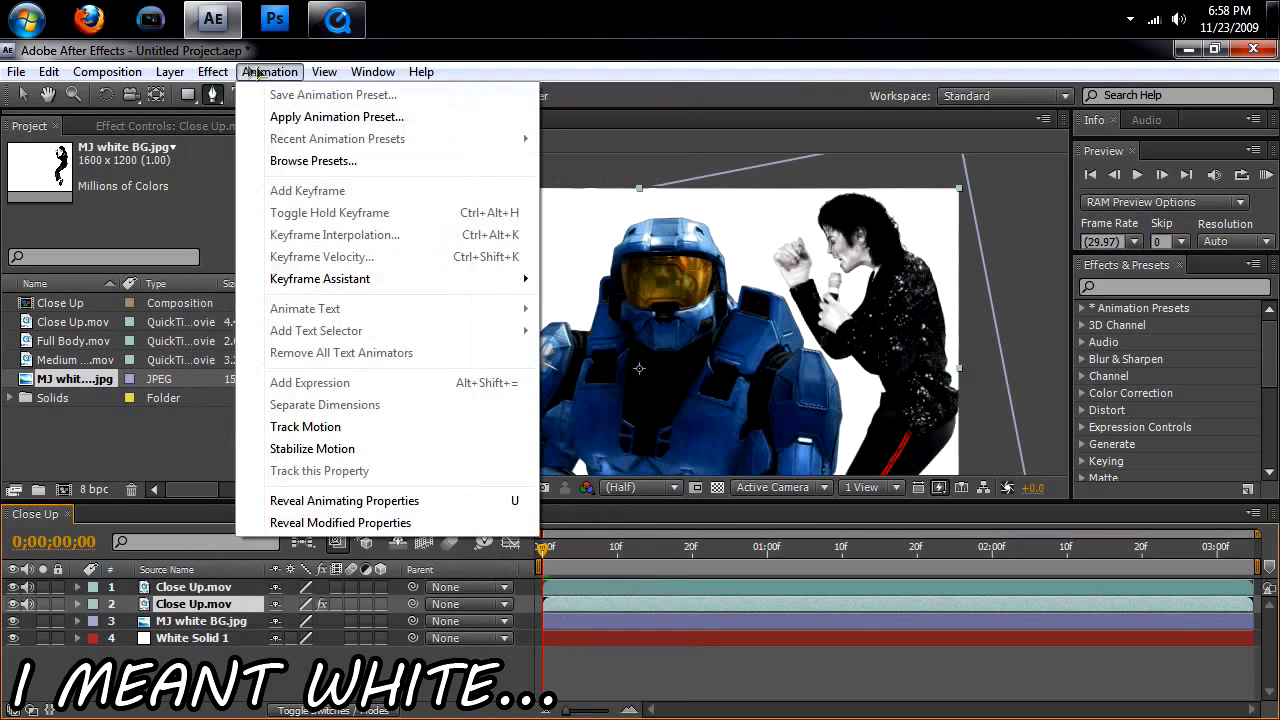
mouse_move(212, 72)
mouse_move(400, 260)
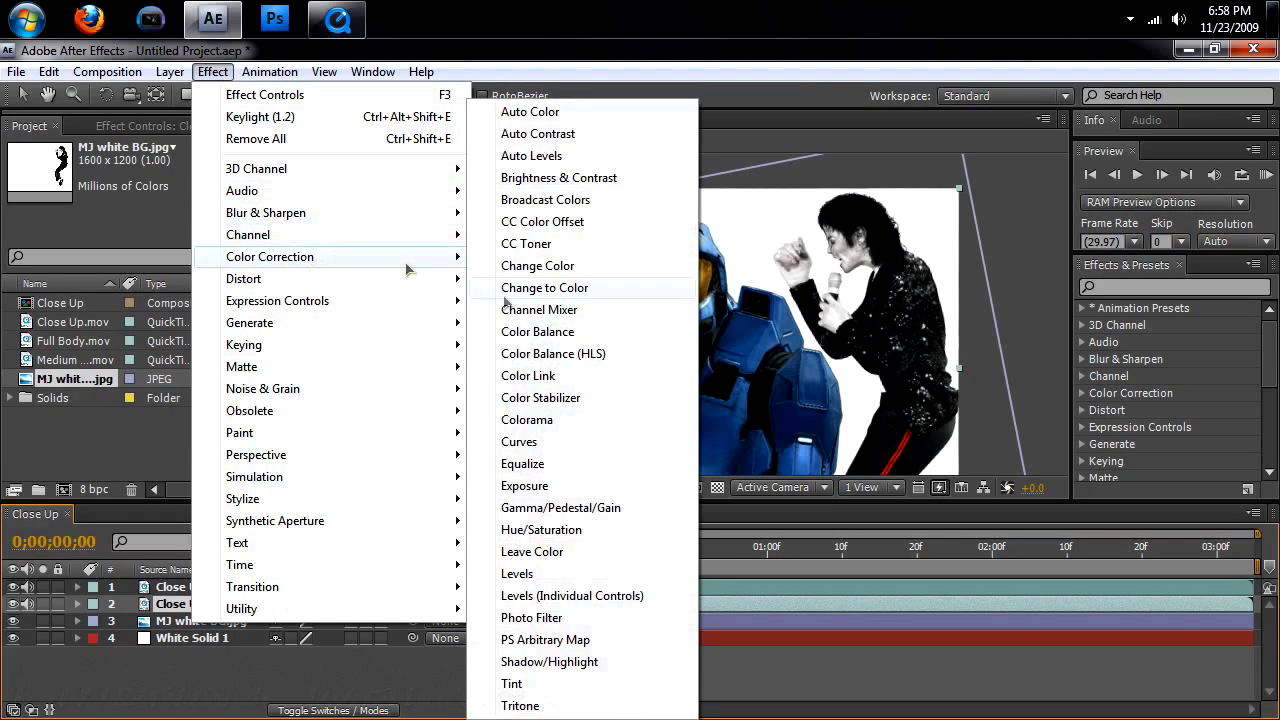
click(525, 486)
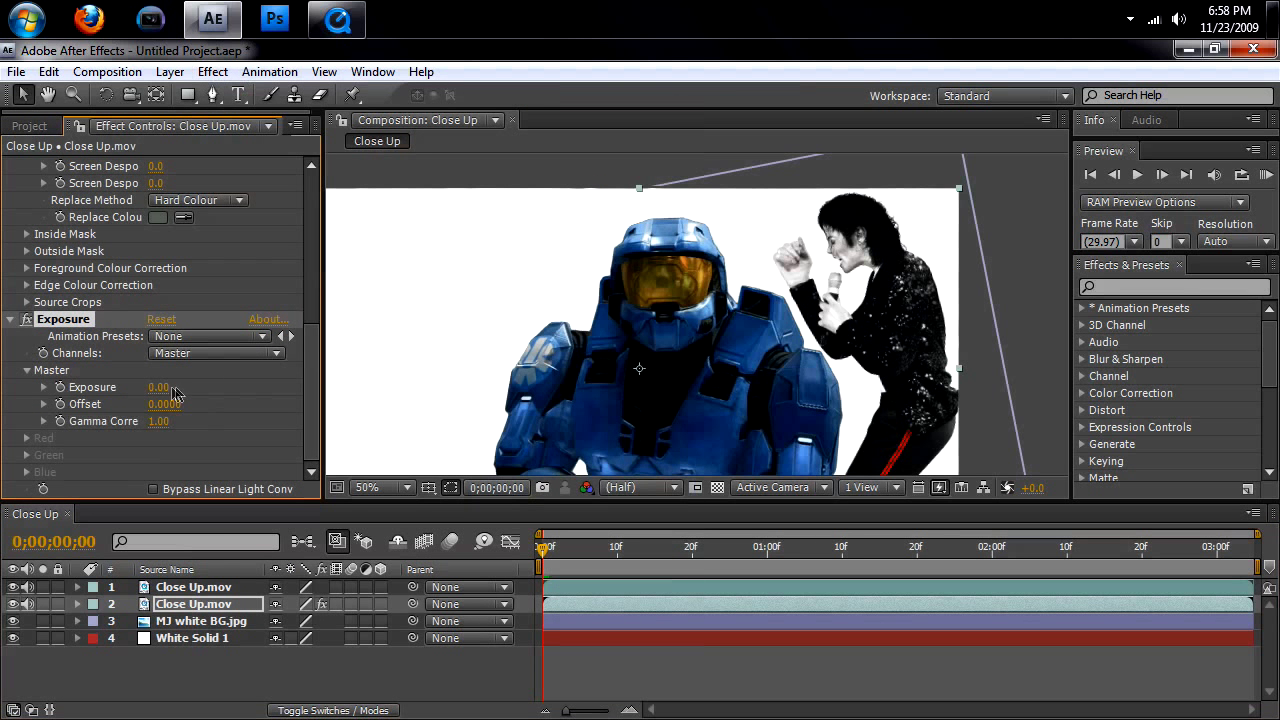
- Raise the Exposure value to 2.40 to brighten the character
drag(158, 388, 177, 421)
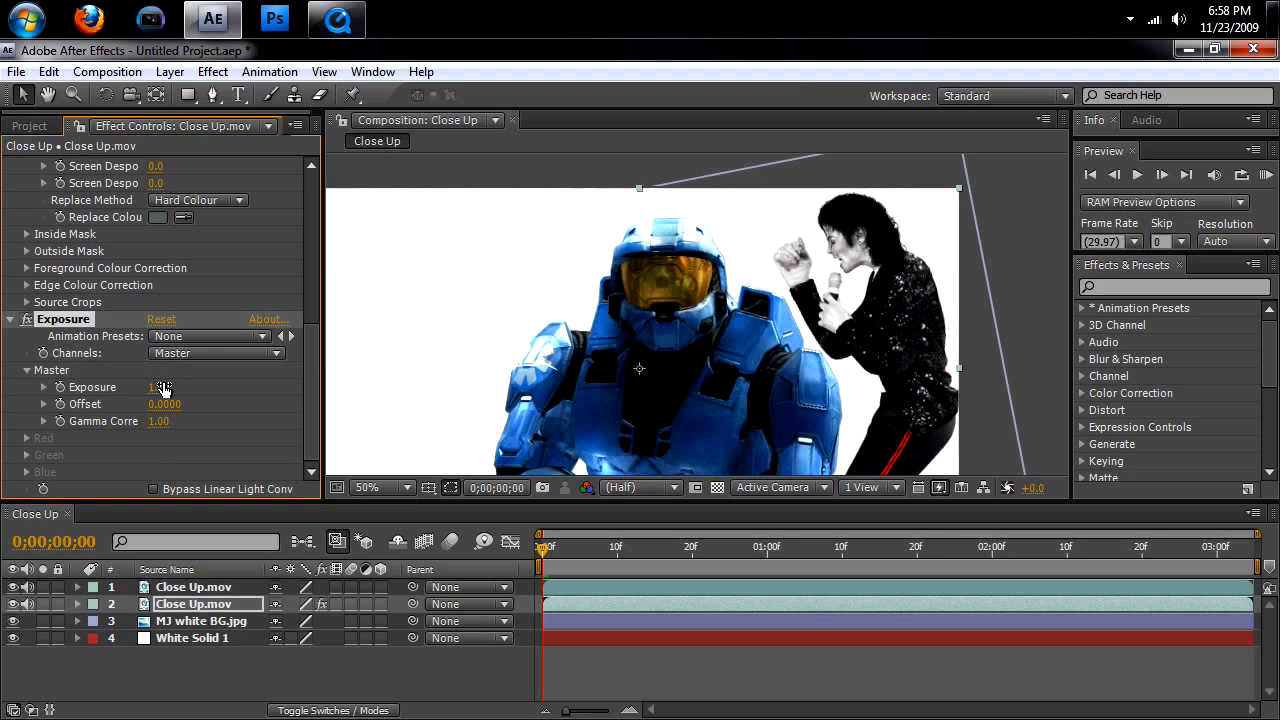
drag(162, 387, 172, 387)
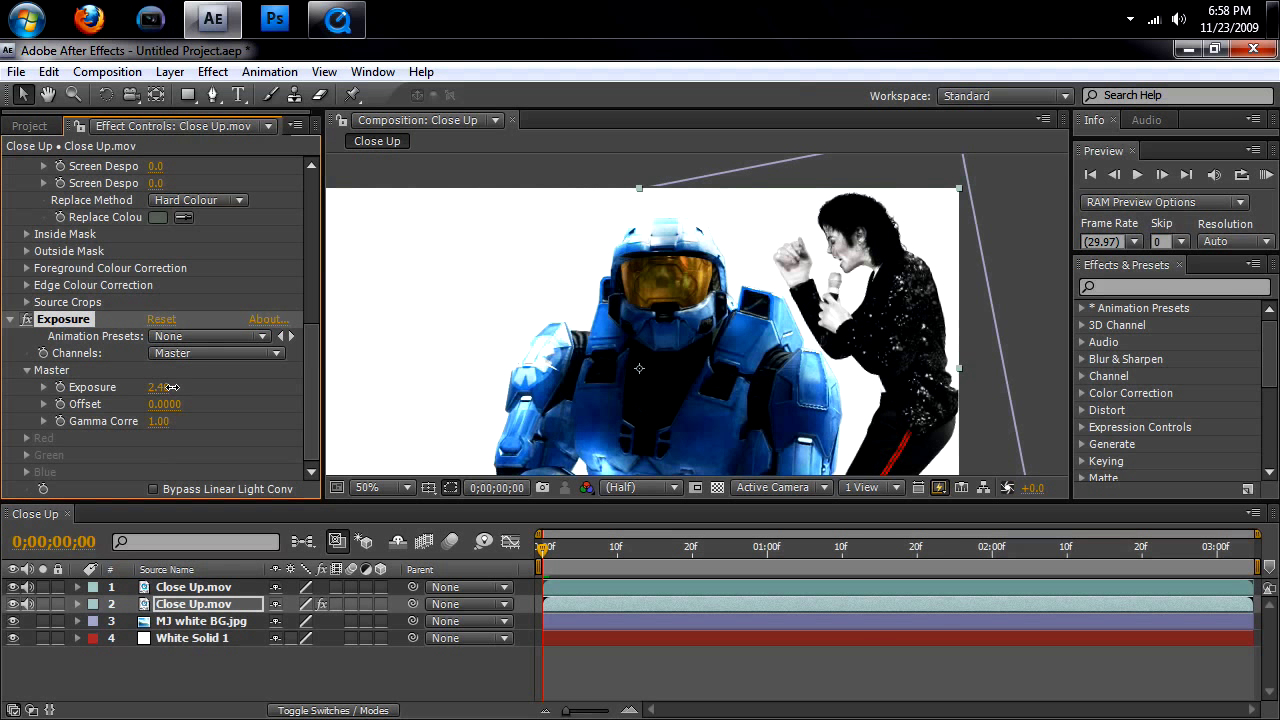
click(206, 662)
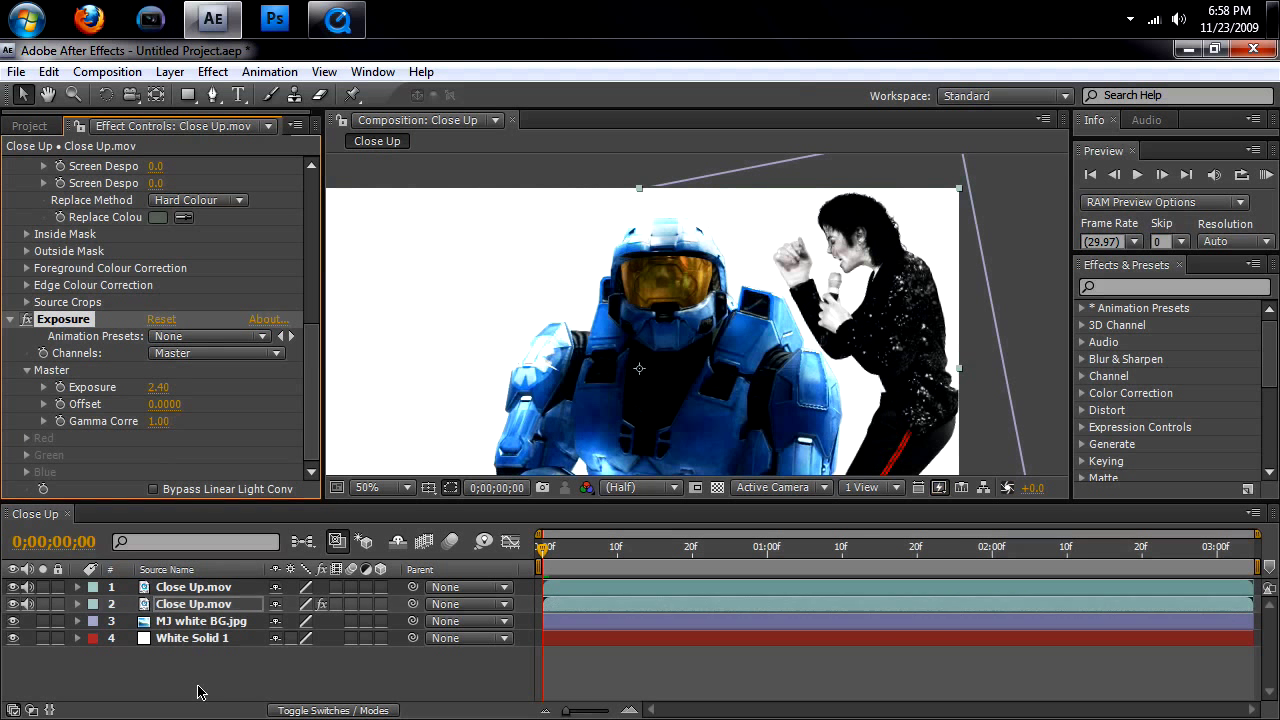
- Slightly rotate the MJ white BG.jpg layer, then recentre the composition frame in the viewer
click(202, 622)
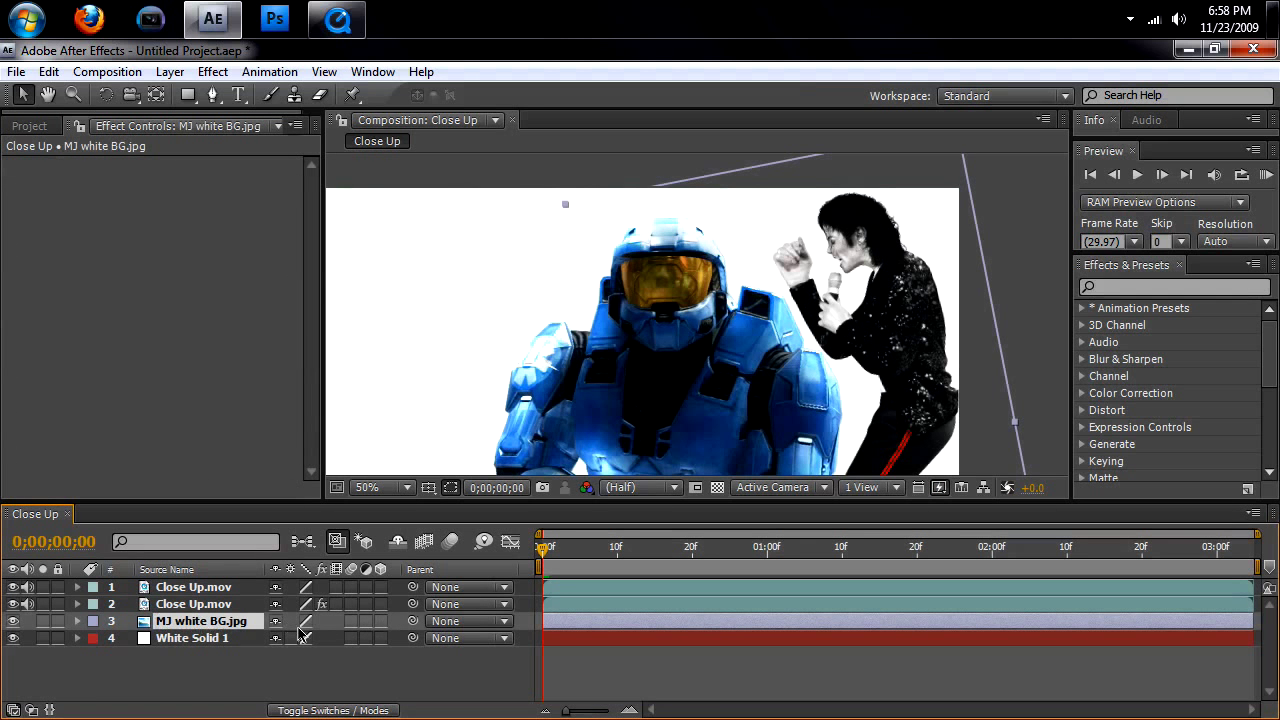
key(r)
mouse_move(308, 638)
mouse_down()
mouse_move(292, 638)
mouse_move(303, 638)
mouse_up()
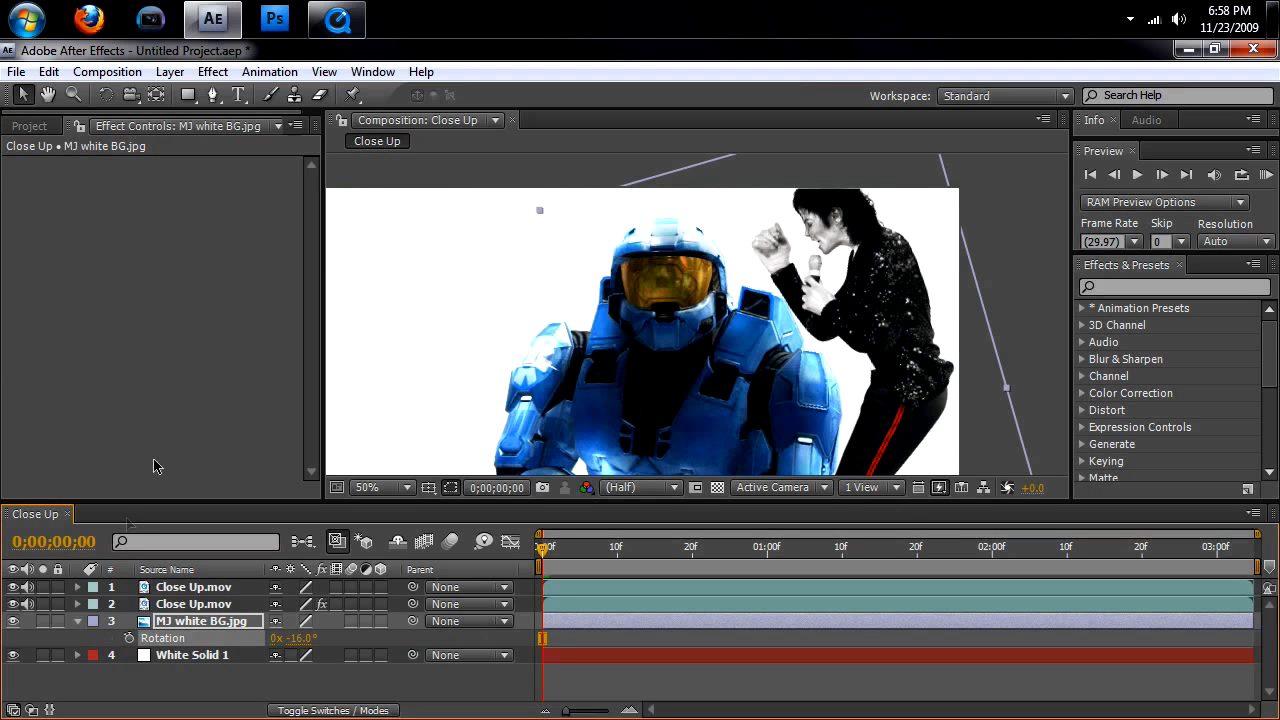
click(79, 622)
click(258, 657)
scroll(680, 305, down, 1)
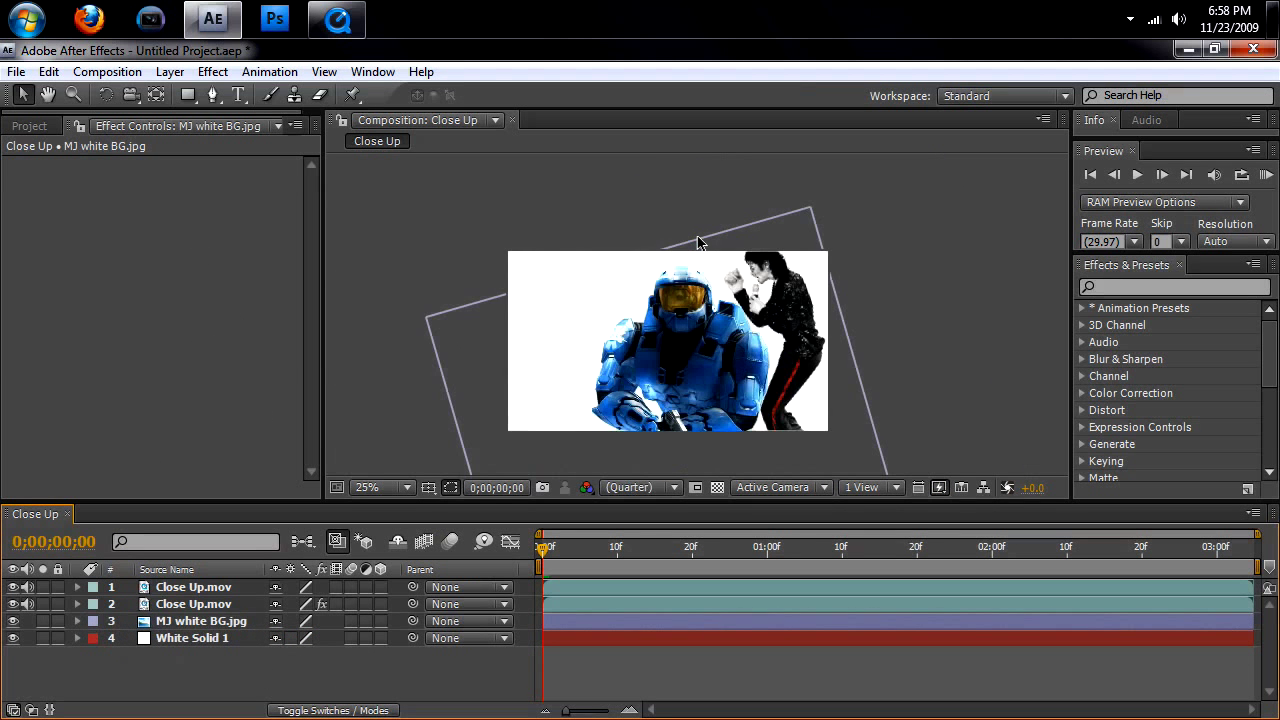
scroll(685, 289, up, 1)
key(space)
drag(685, 289, 696, 294)
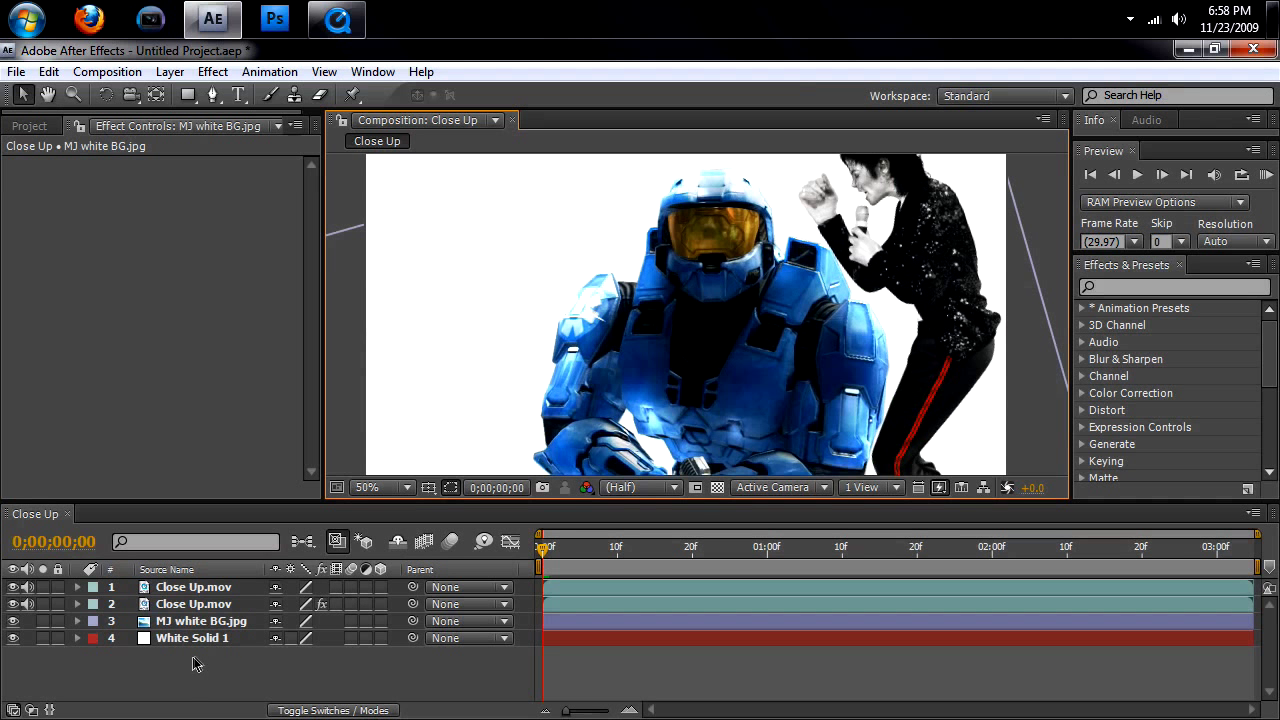
- Delete the MJ white BG.jpg and White Solid 1 layers
click(207, 623)
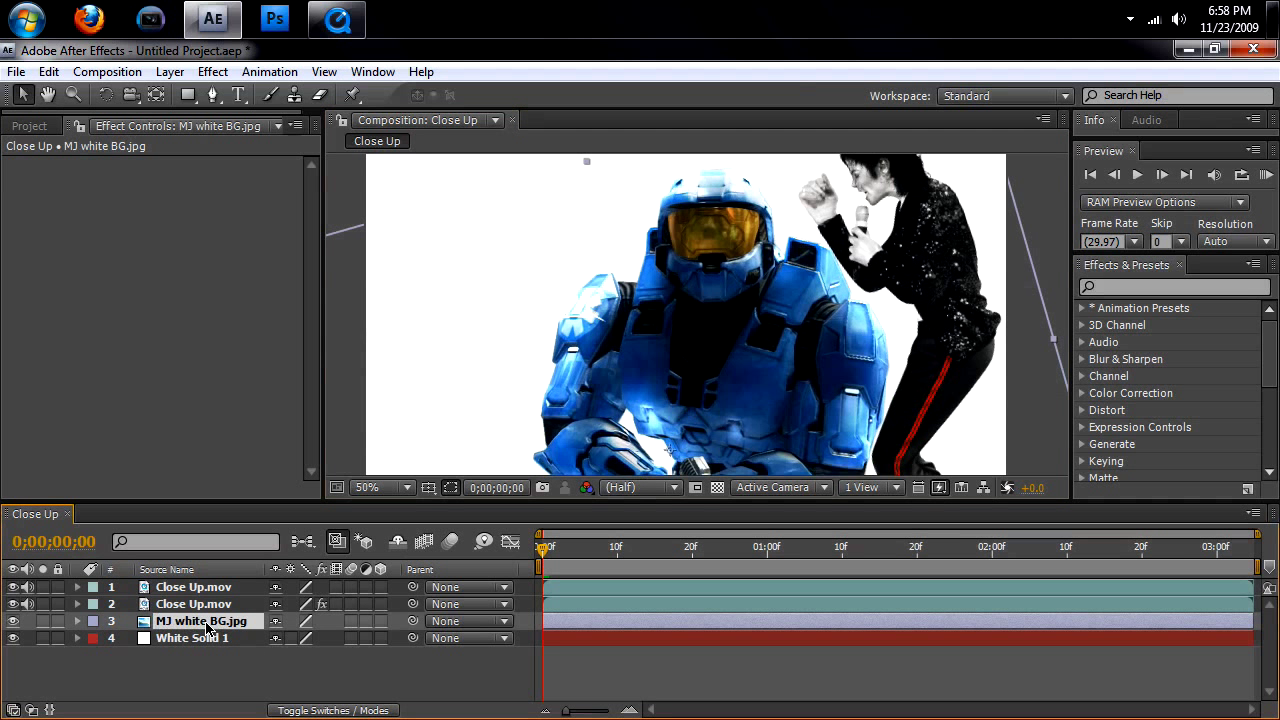
key(Delete)
click(195, 623)
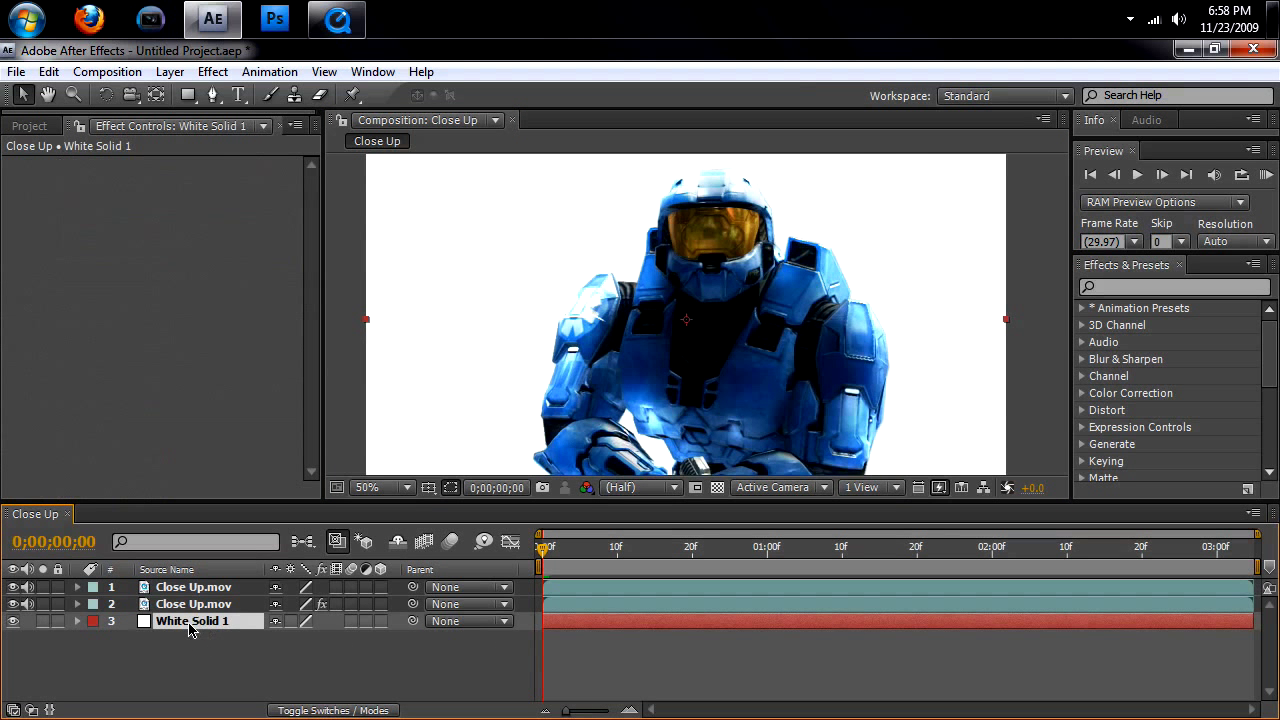
key(Delete)
right_click(216, 642)
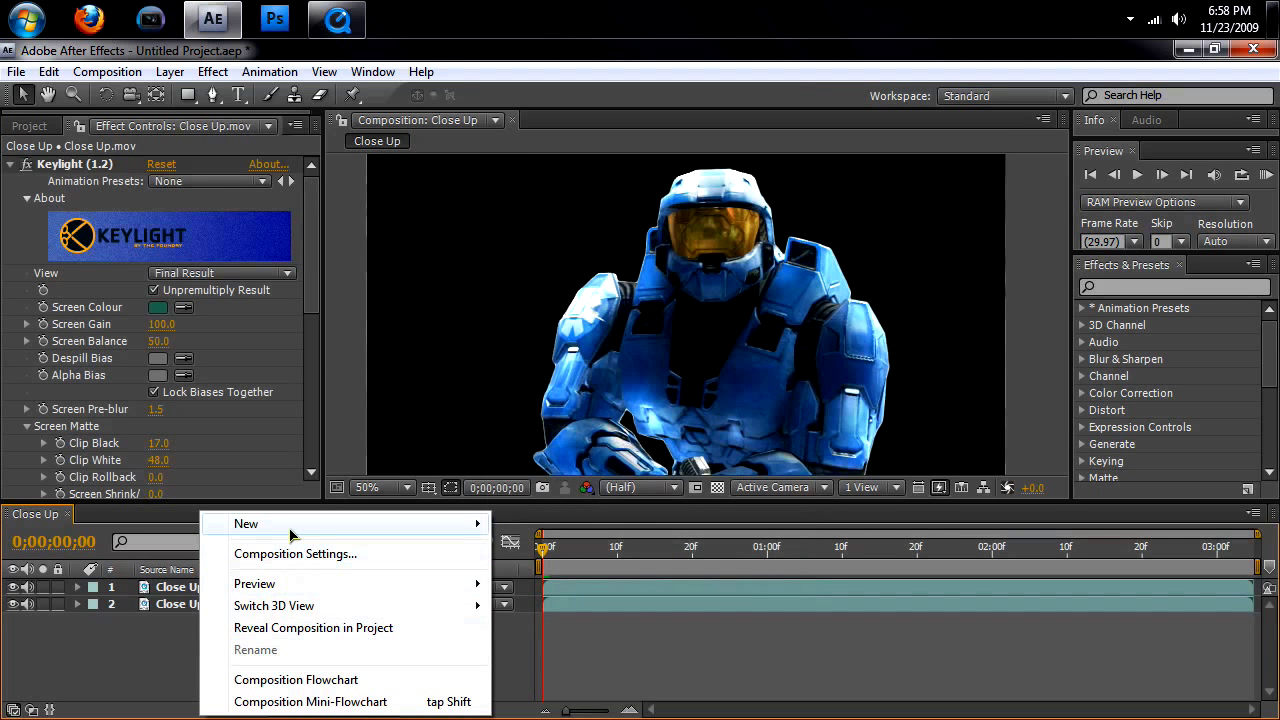
- Create a new magenta solid and move it beneath both Close Up.mov layers
mouse_move(245, 524)
click(565, 394)
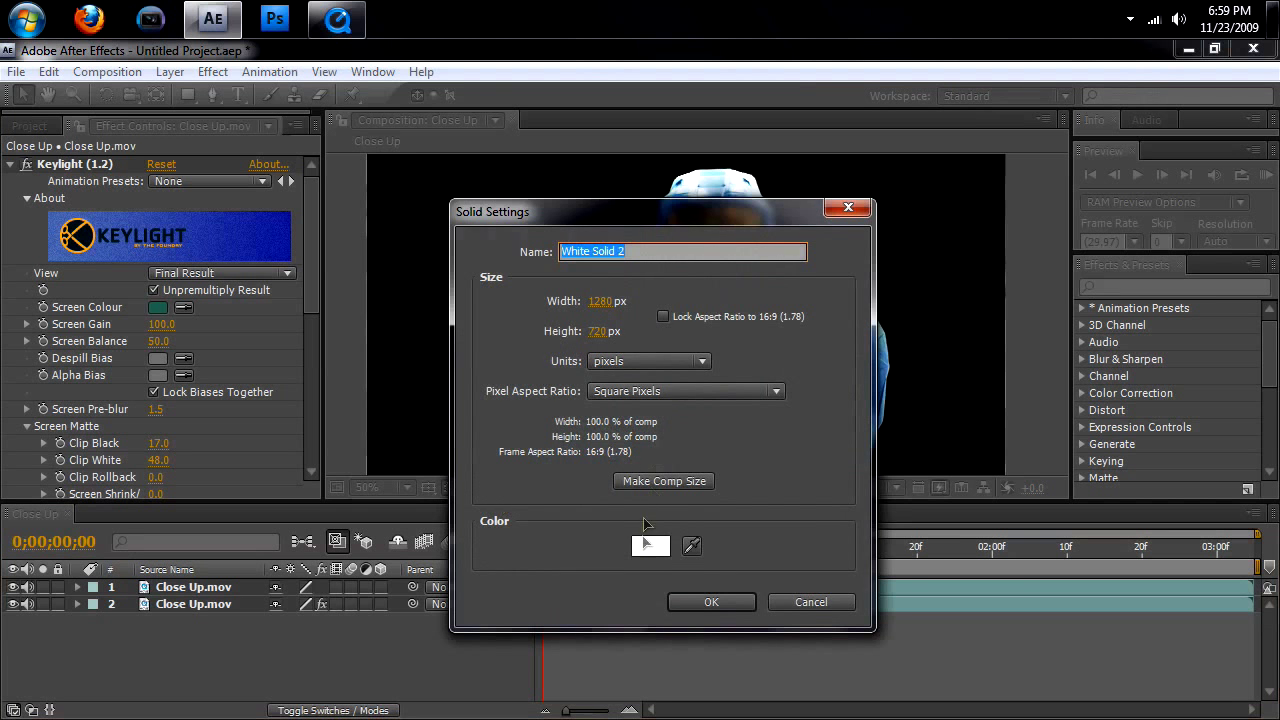
click(645, 543)
mouse_move(720, 458)
mouse_down()
mouse_move(712, 338)
mouse_move(664, 328)
mouse_up()
click(862, 295)
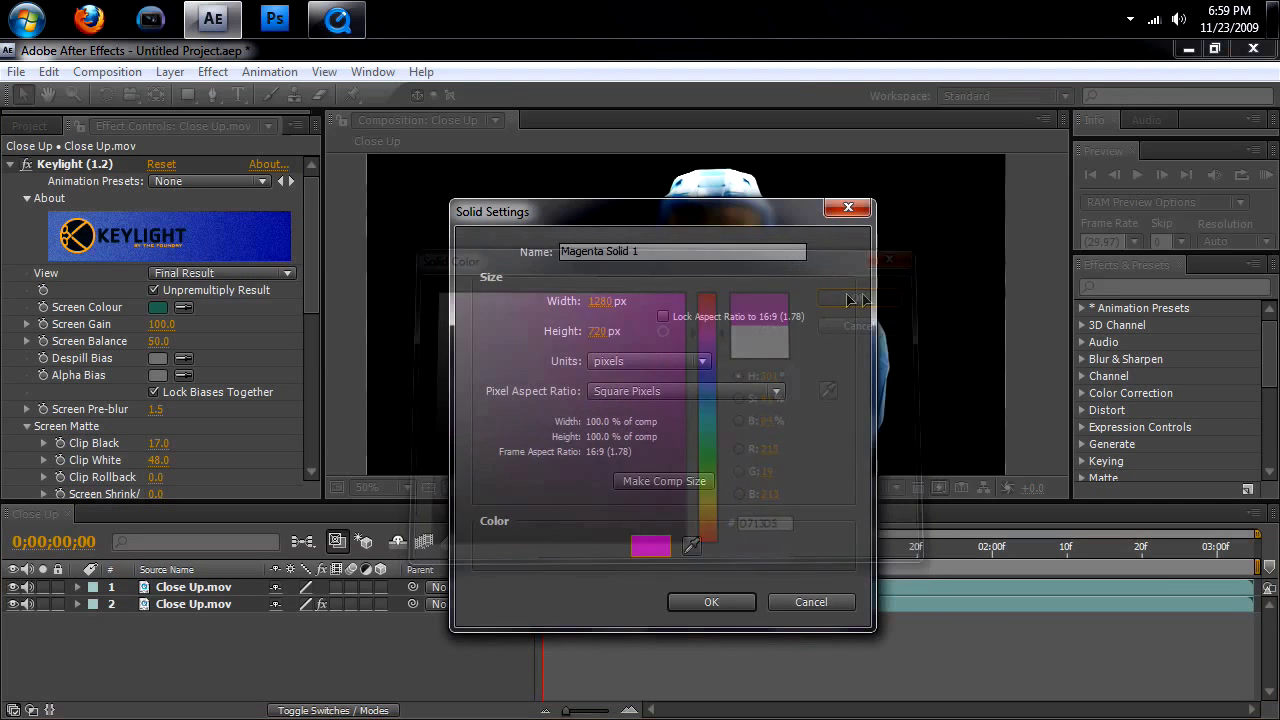
click(711, 602)
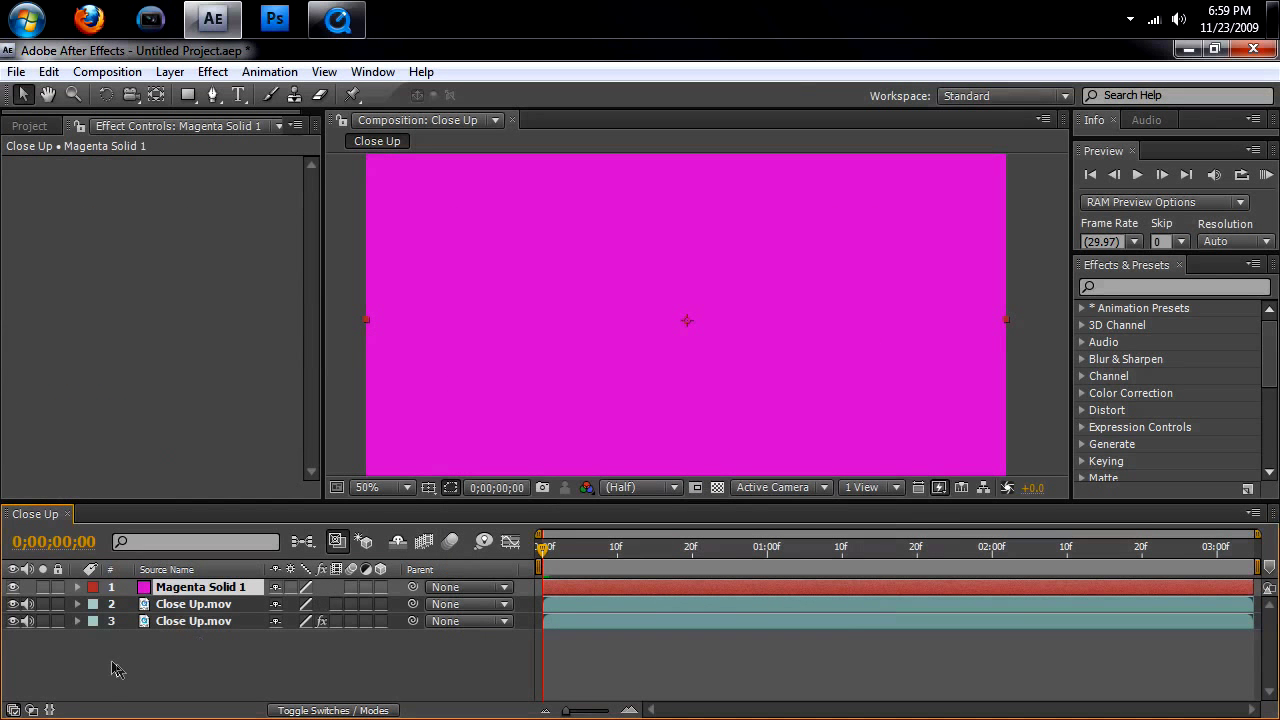
drag(181, 591, 184, 692)
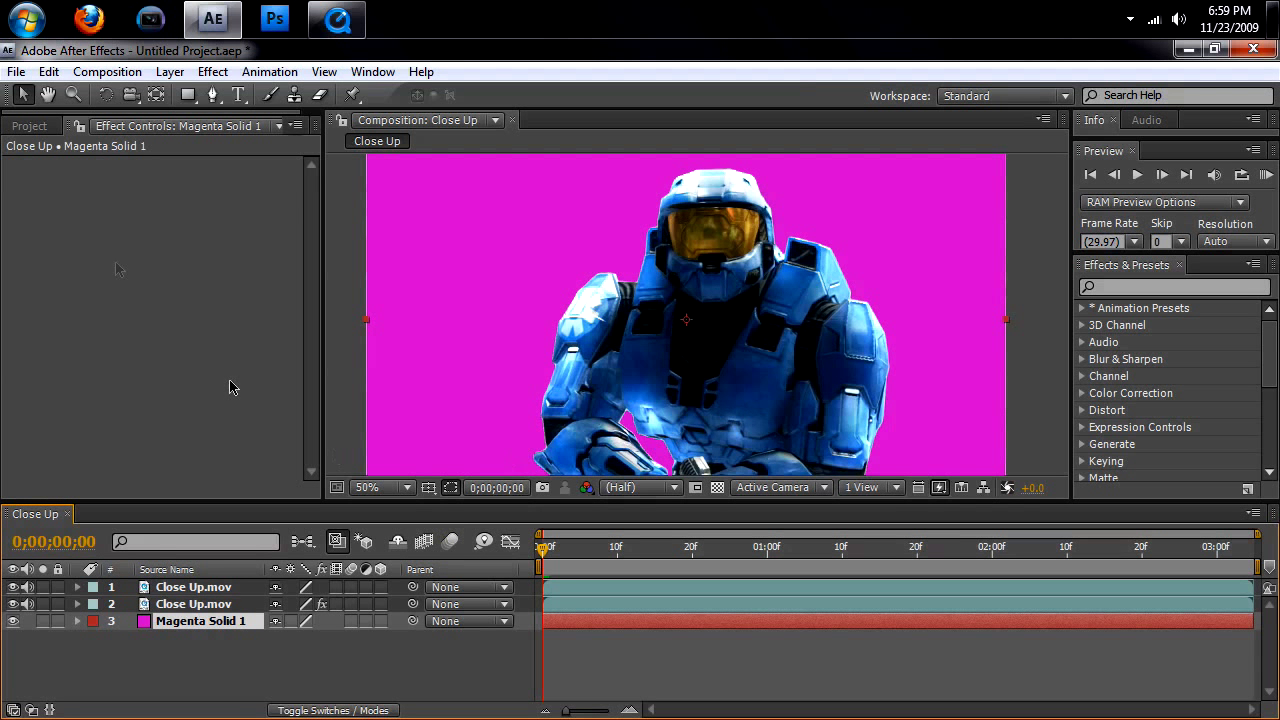
- Drag Full Body.mov from the Project panel into the Close Up composition as its top layer
click(39, 127)
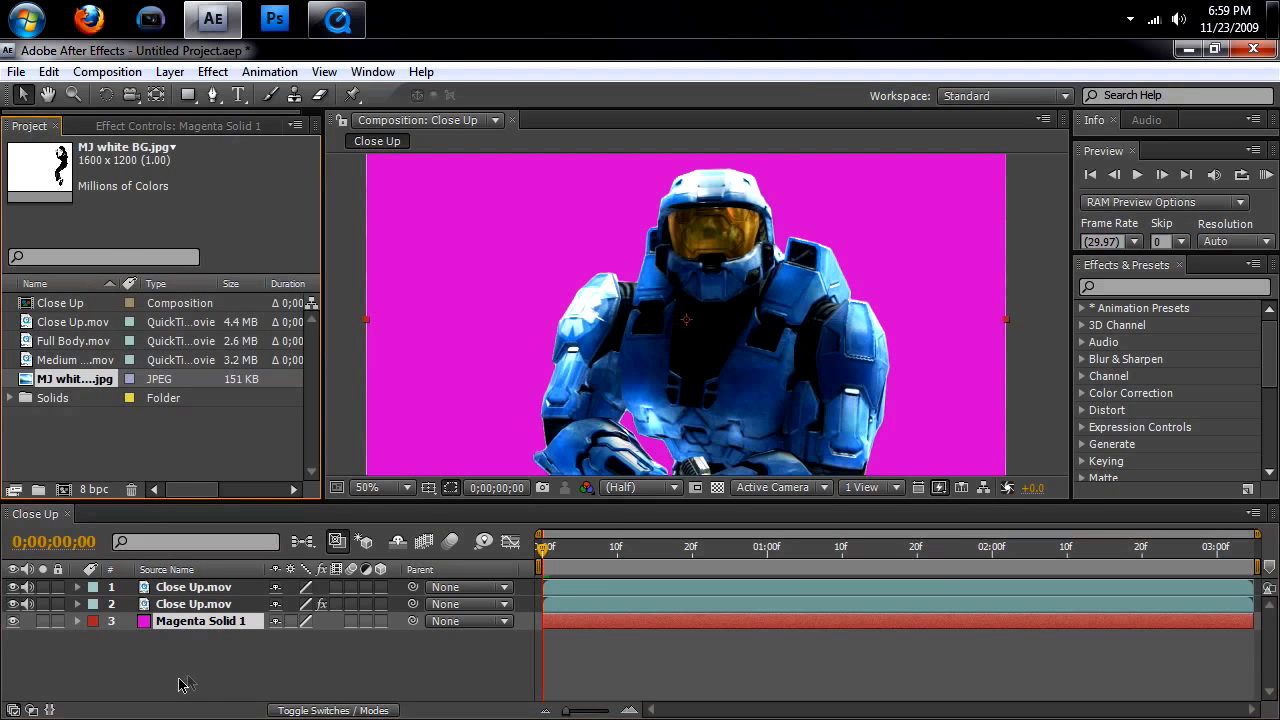
drag(57, 342, 685, 342)
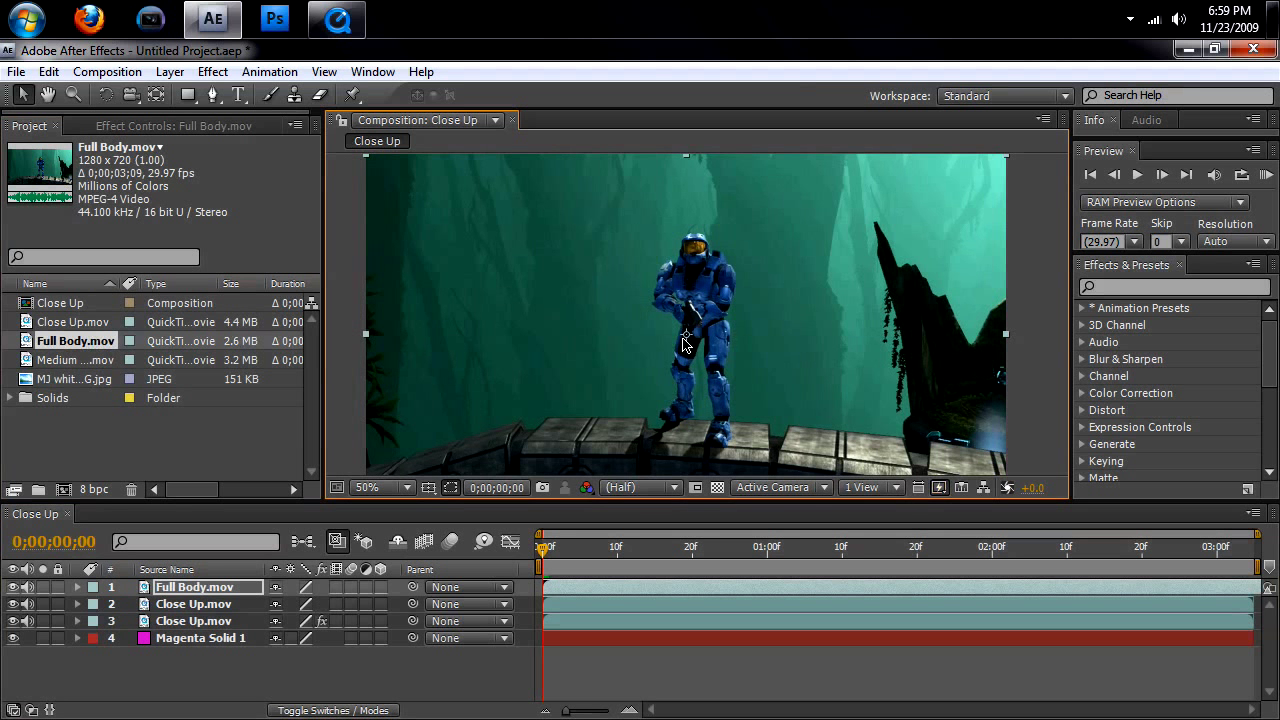